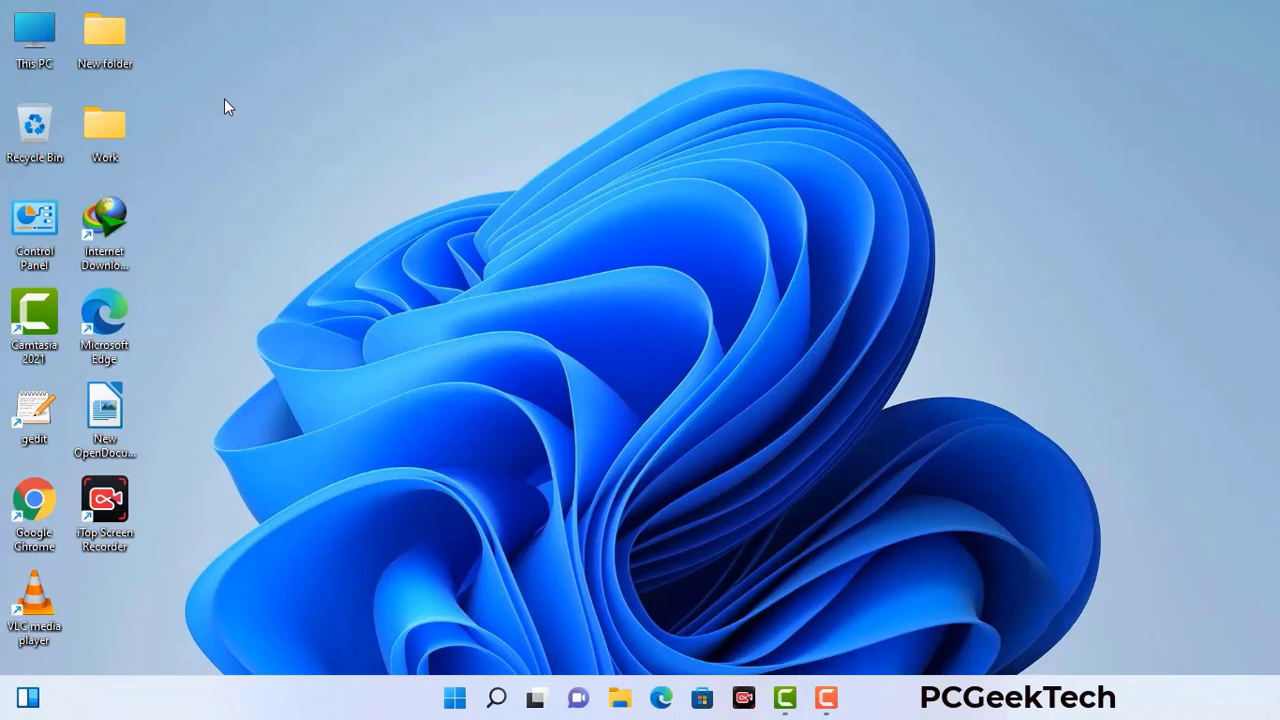
- Launch System Configuration with the msconfig command from the Run box
key(super+r)
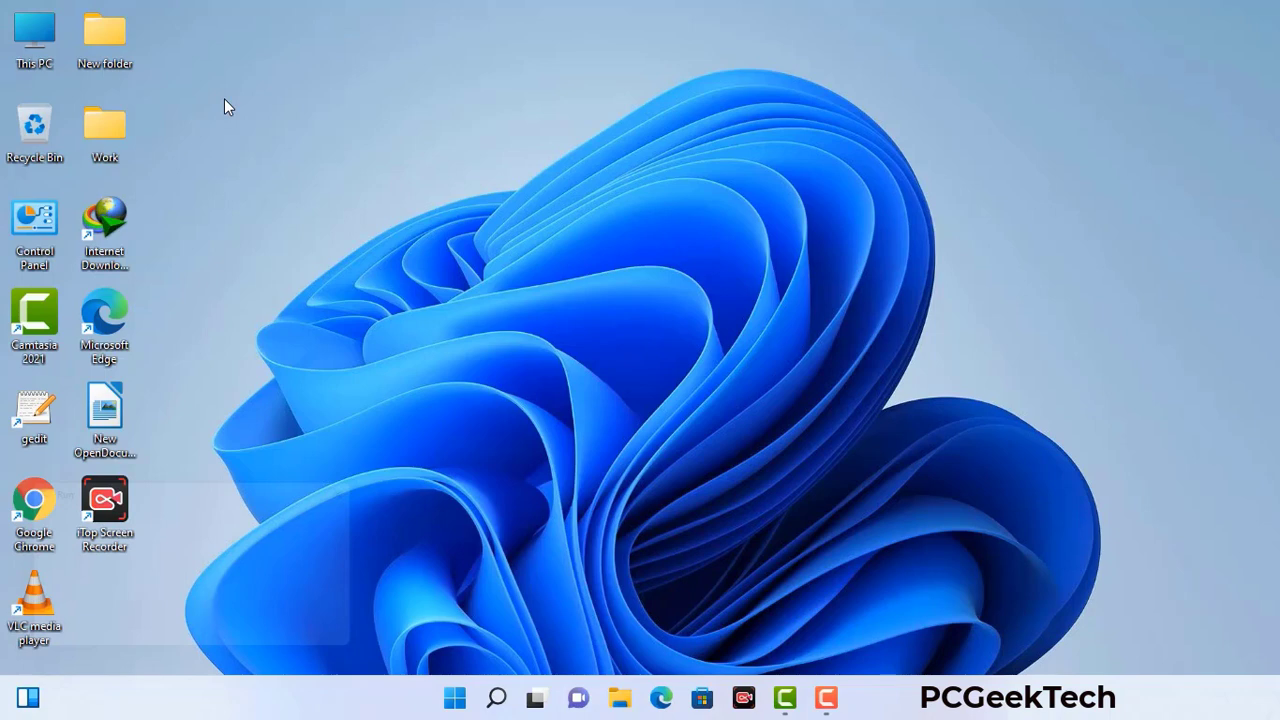
drag(218, 487, 563, 159)
click(509, 250)
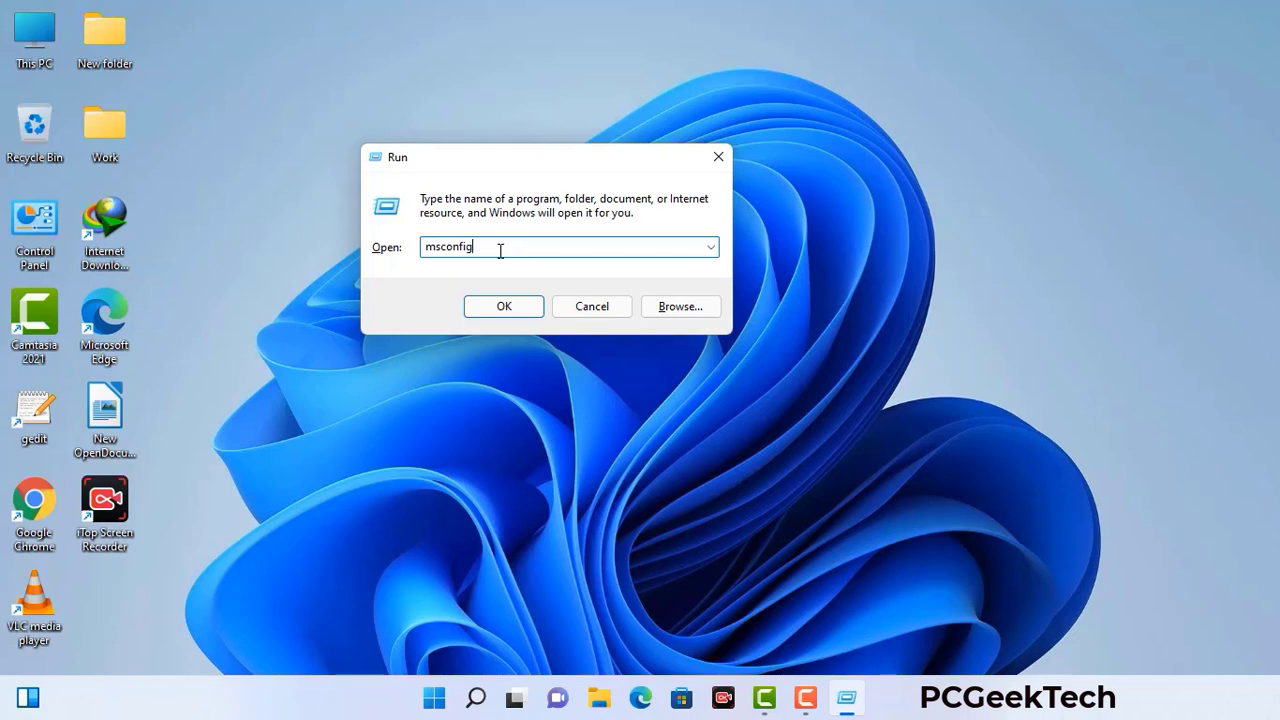
click(503, 307)
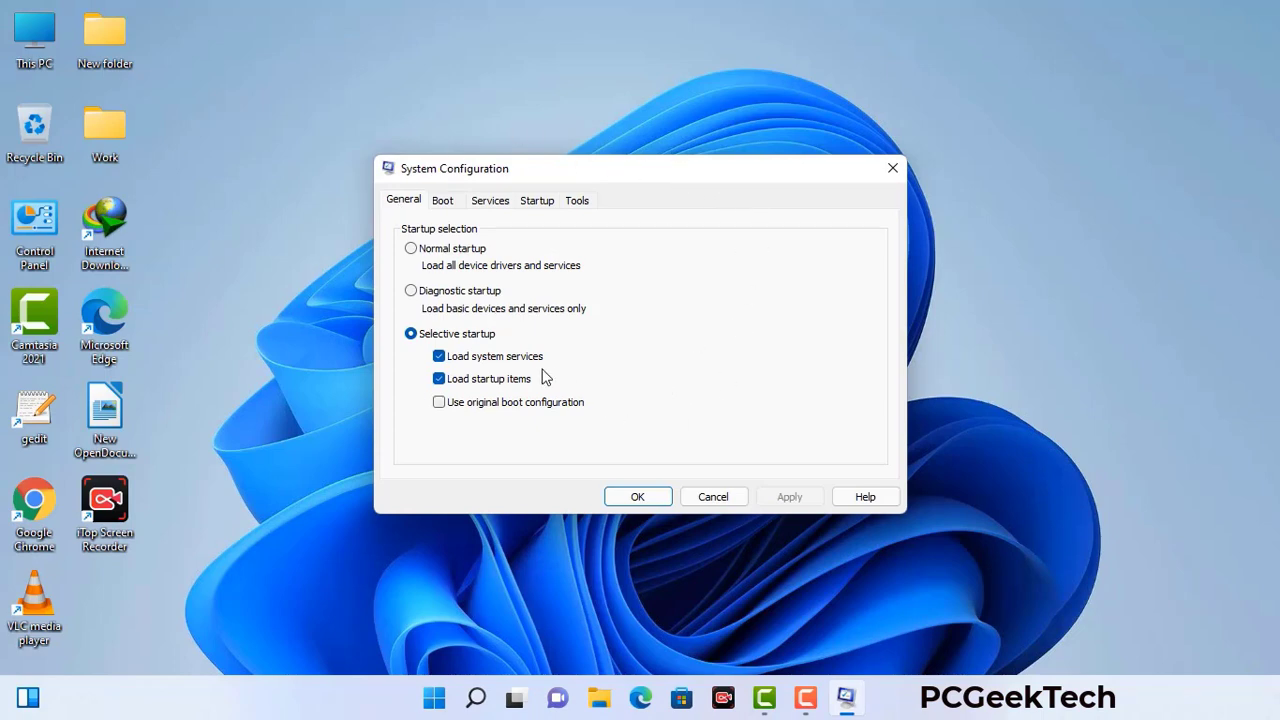
- On the Boot tab, enable Safe boot with the Network option, apply and confirm
click(446, 203)
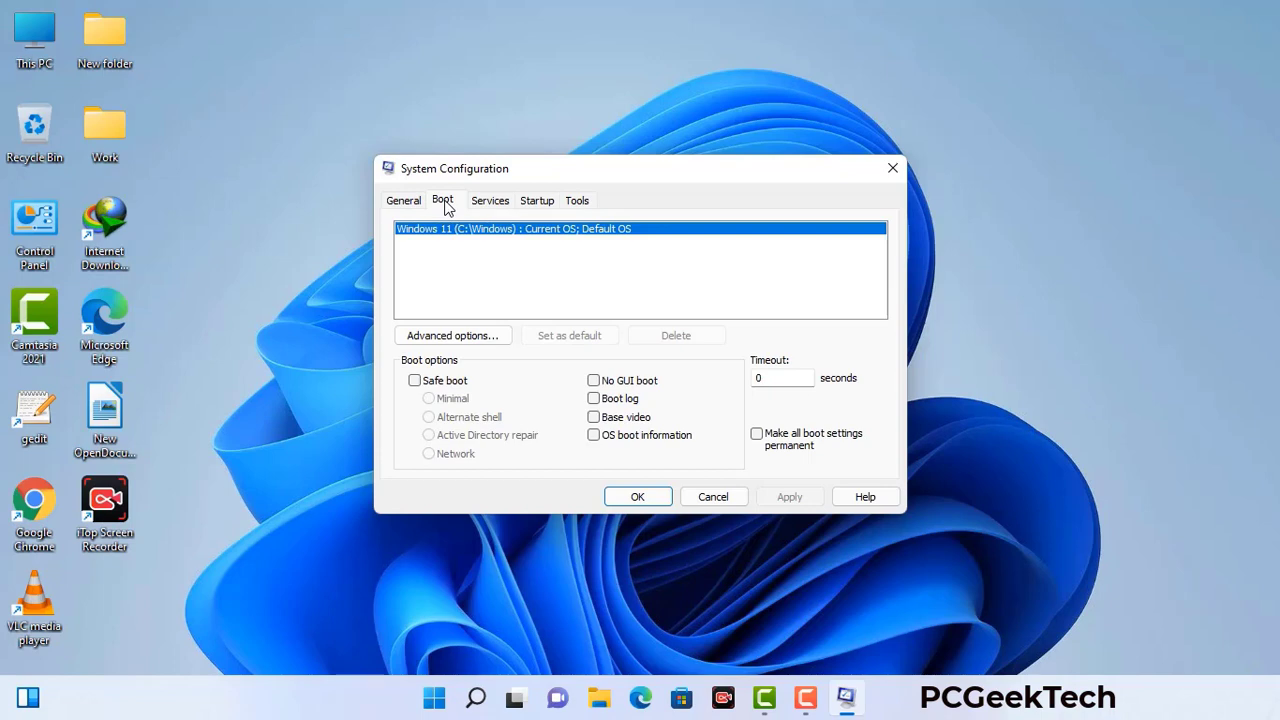
click(413, 381)
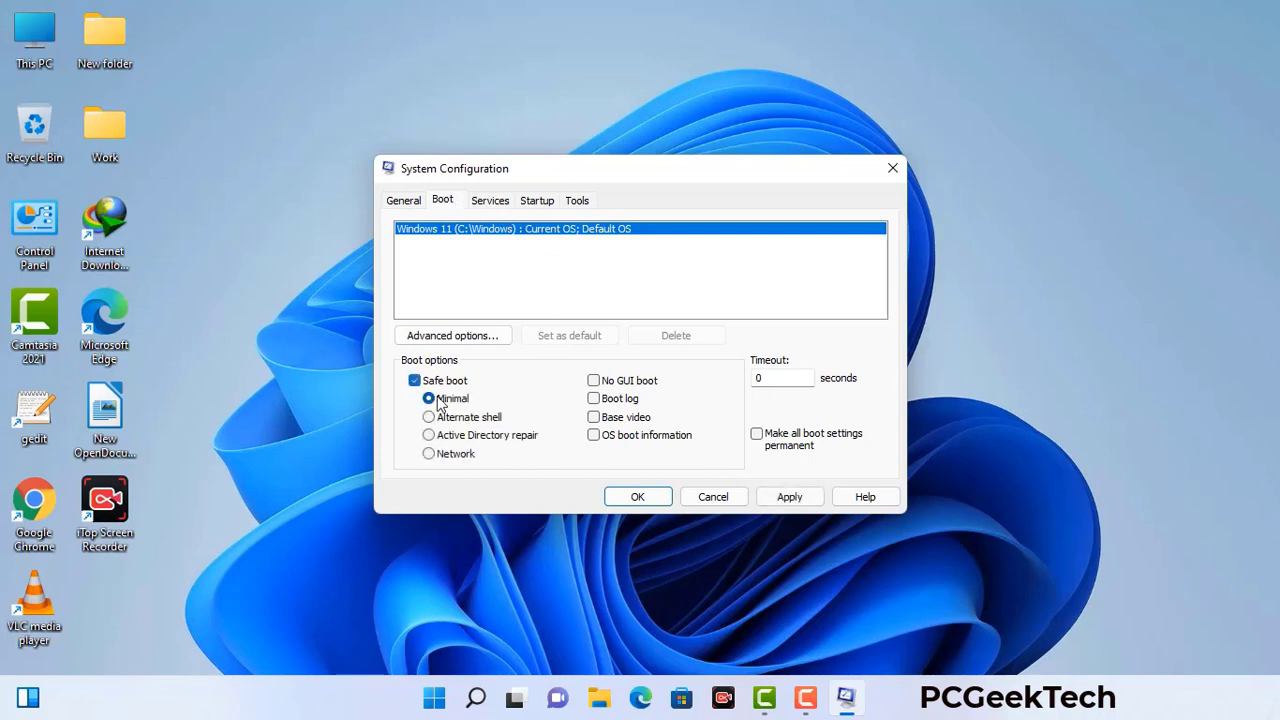
click(455, 456)
click(789, 499)
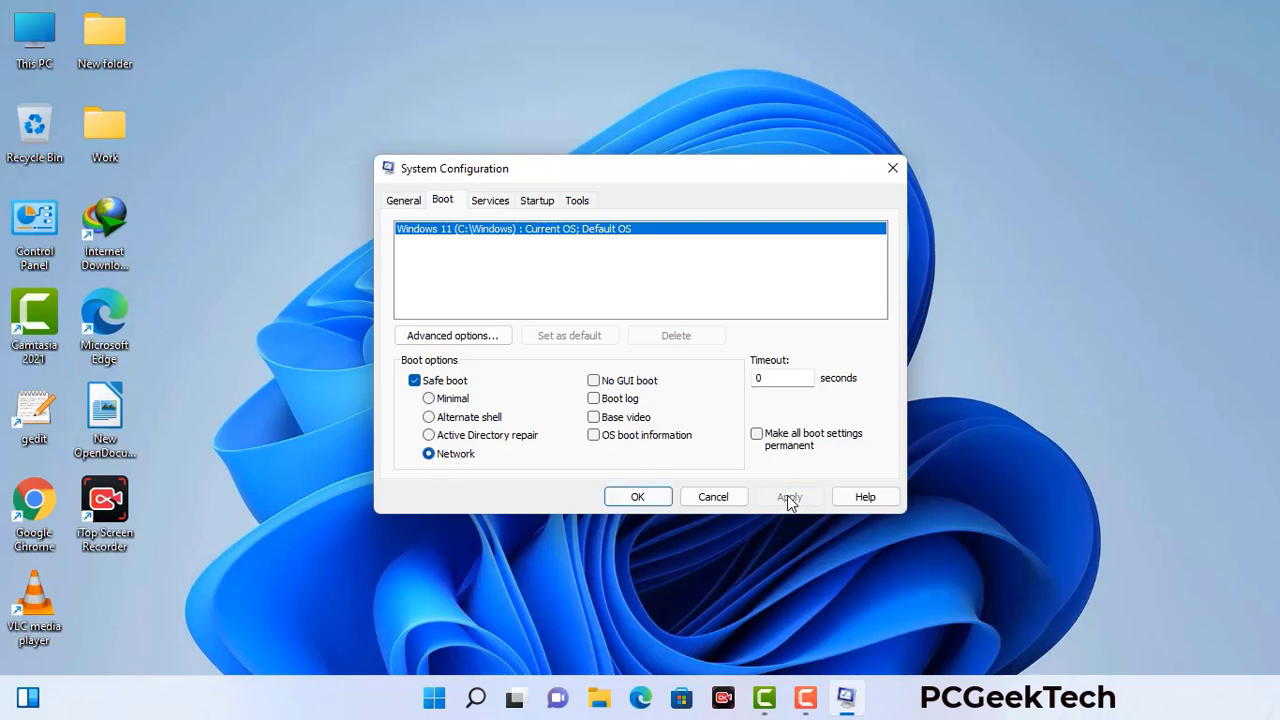
click(637, 497)
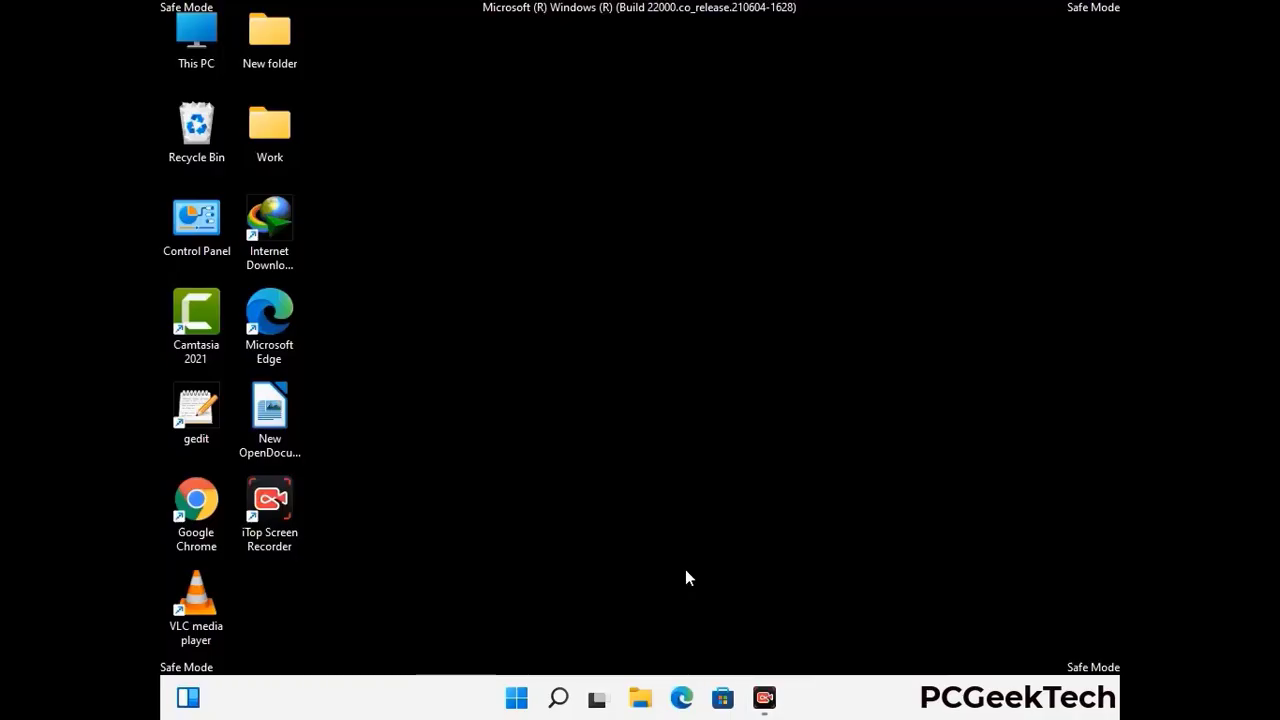
- Enable 'Show hidden files, folders, and drives' in Control Panel's File Explorer Options, then close Control Panel
double_click(197, 238)
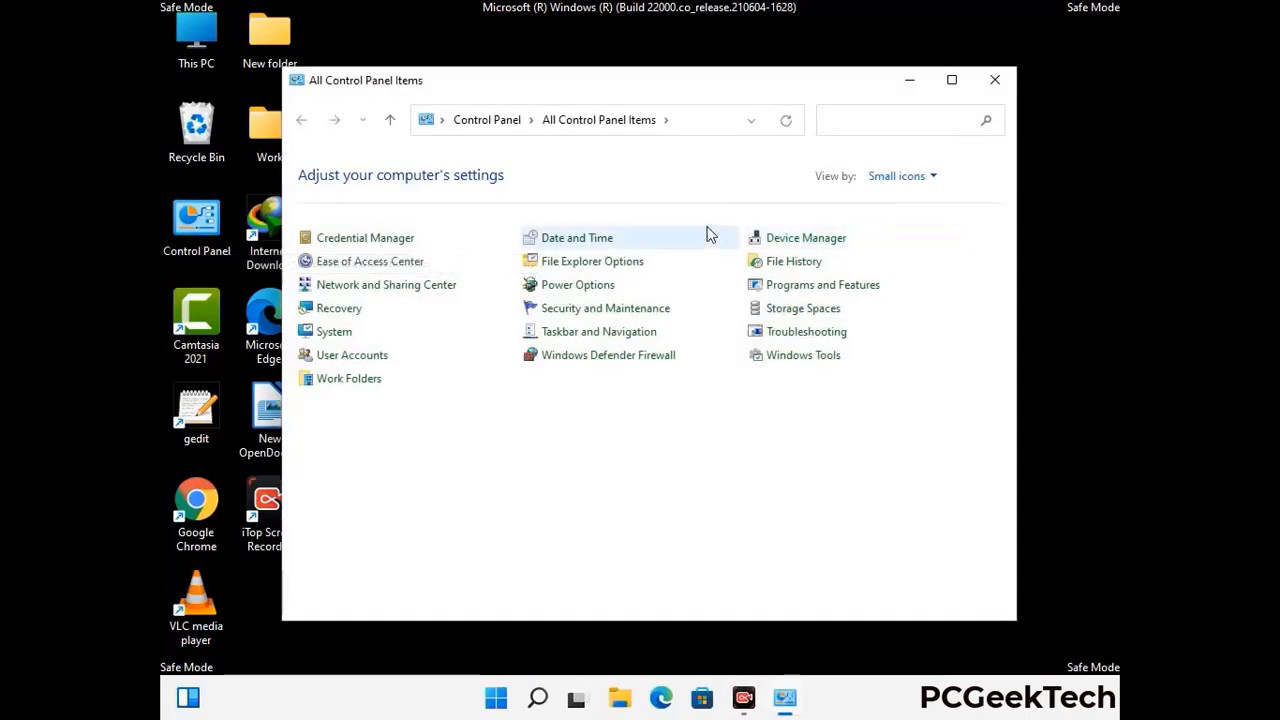
click(618, 268)
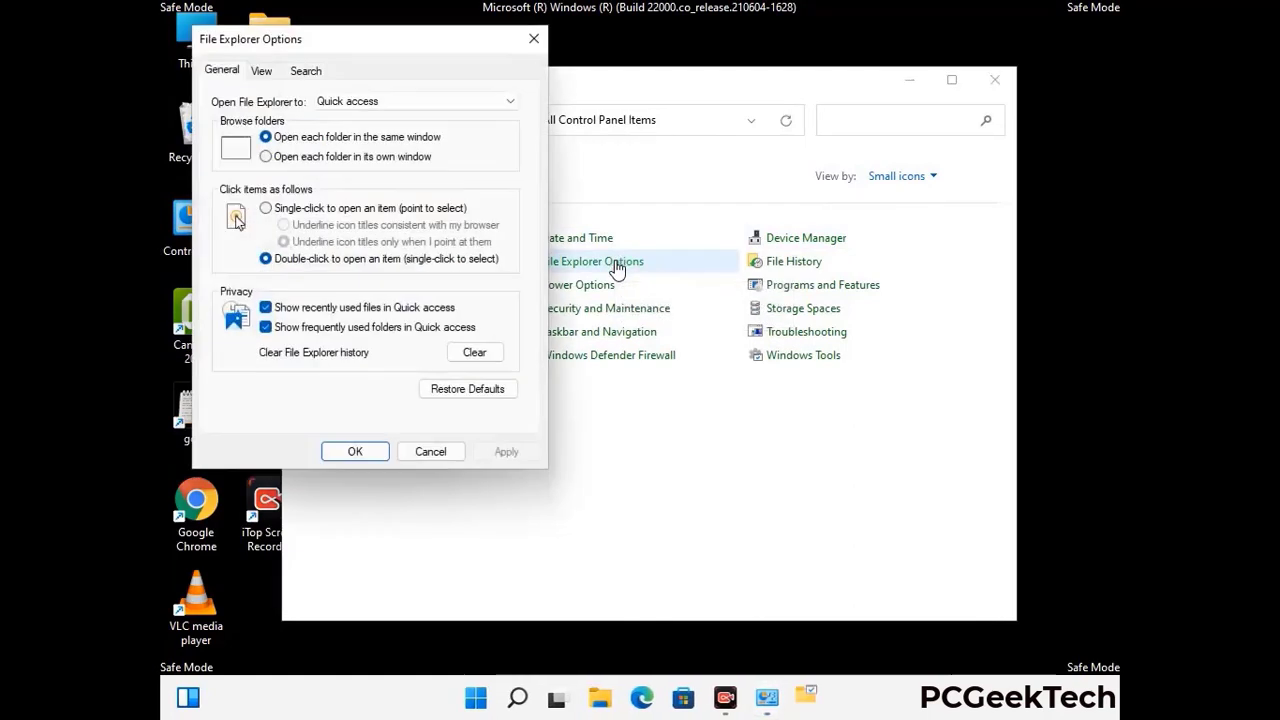
click(267, 72)
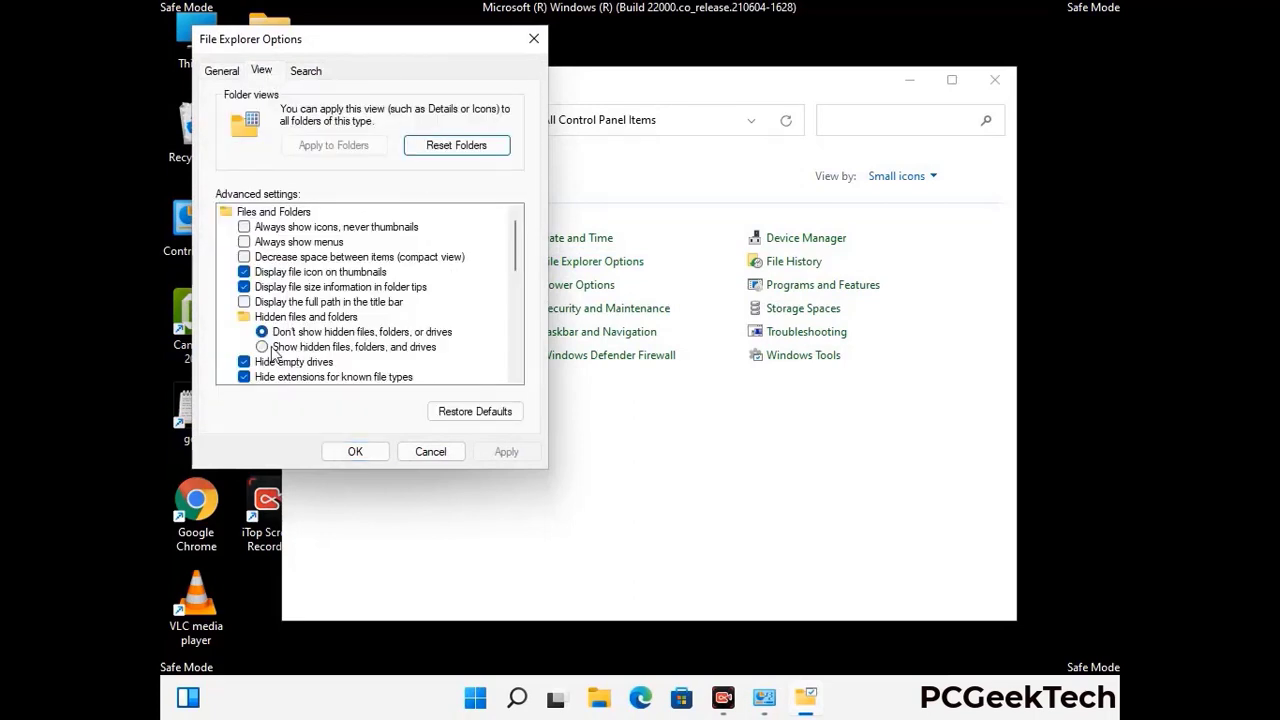
click(262, 347)
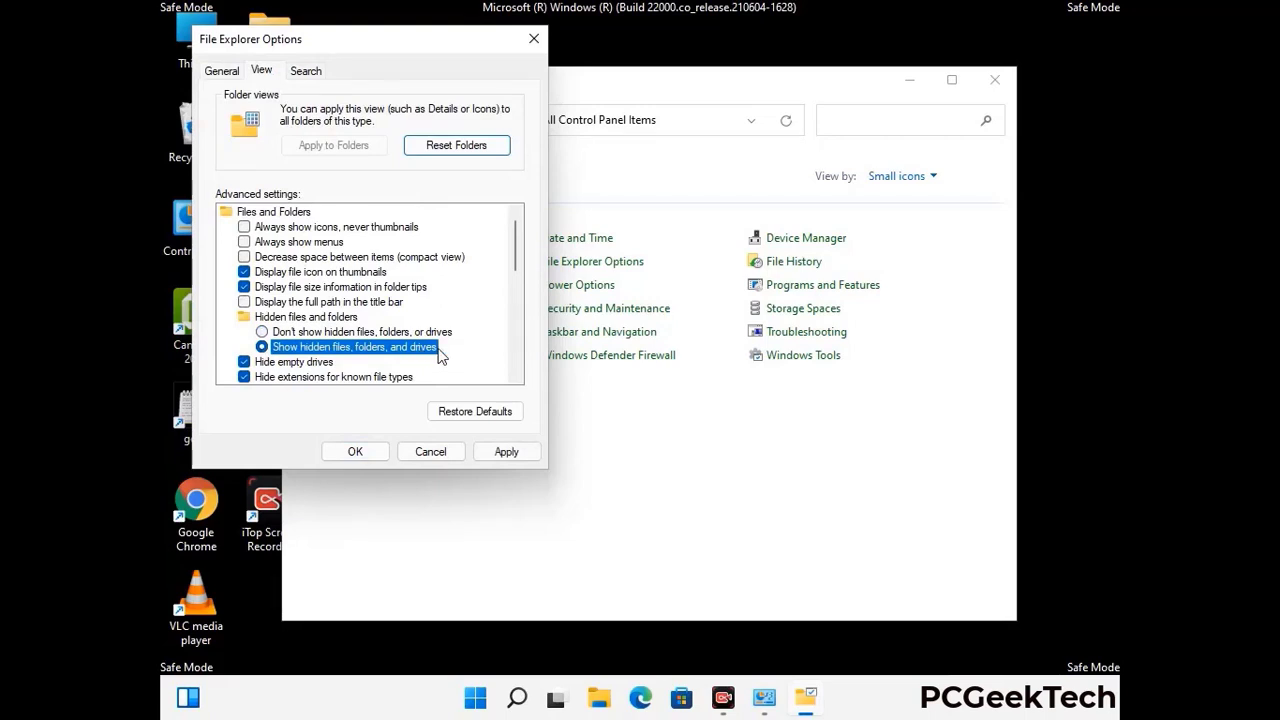
click(506, 452)
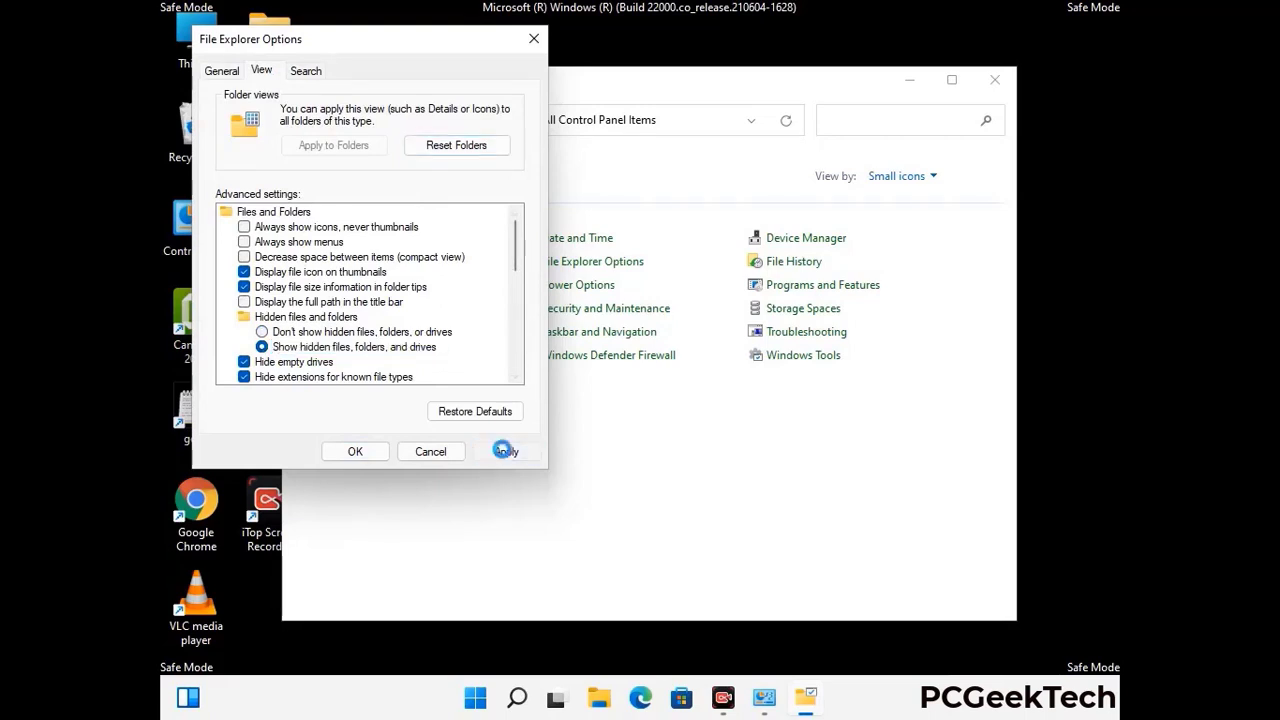
click(340, 453)
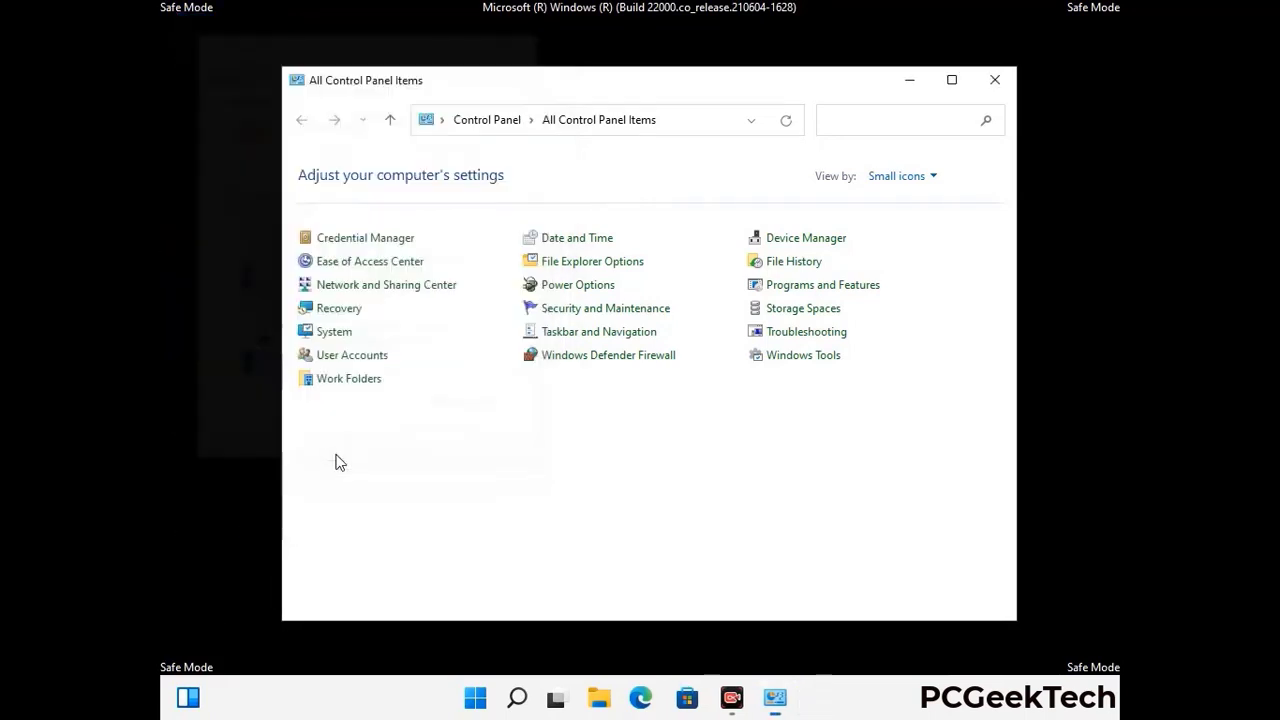
click(994, 79)
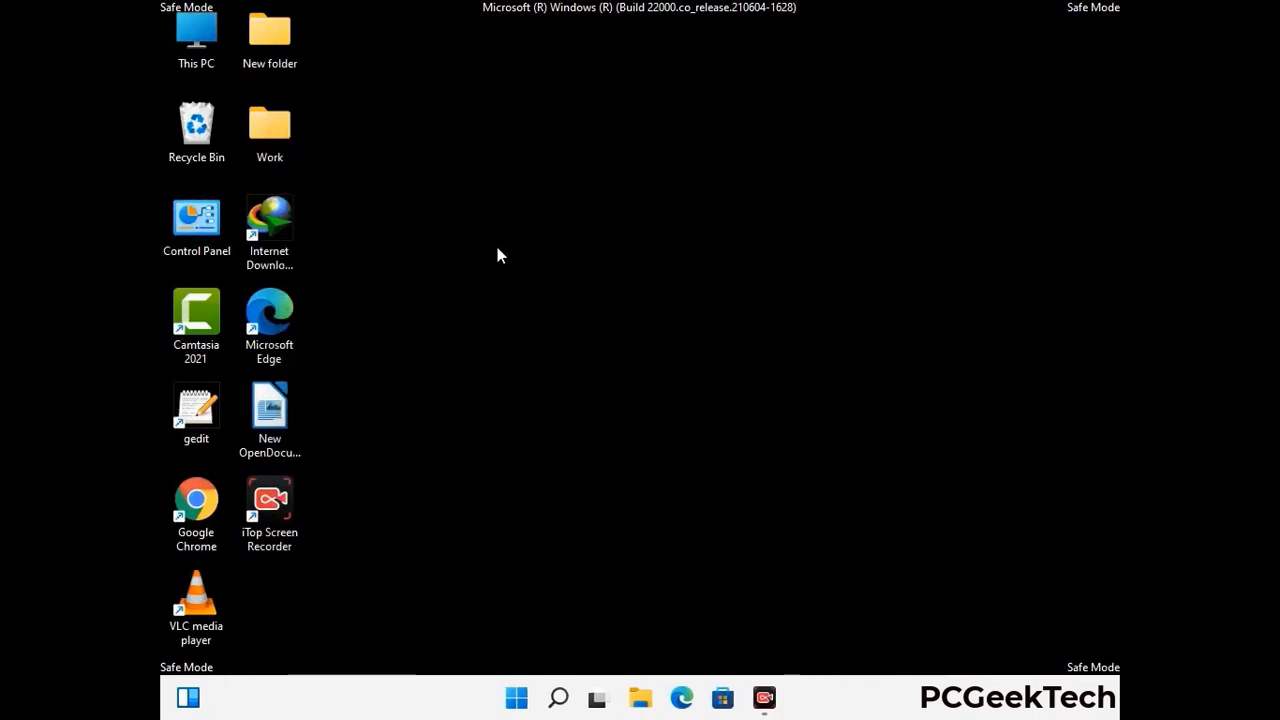
- Browse from This PC to C:\Windows\System32\drivers\etc
double_click(190, 62)
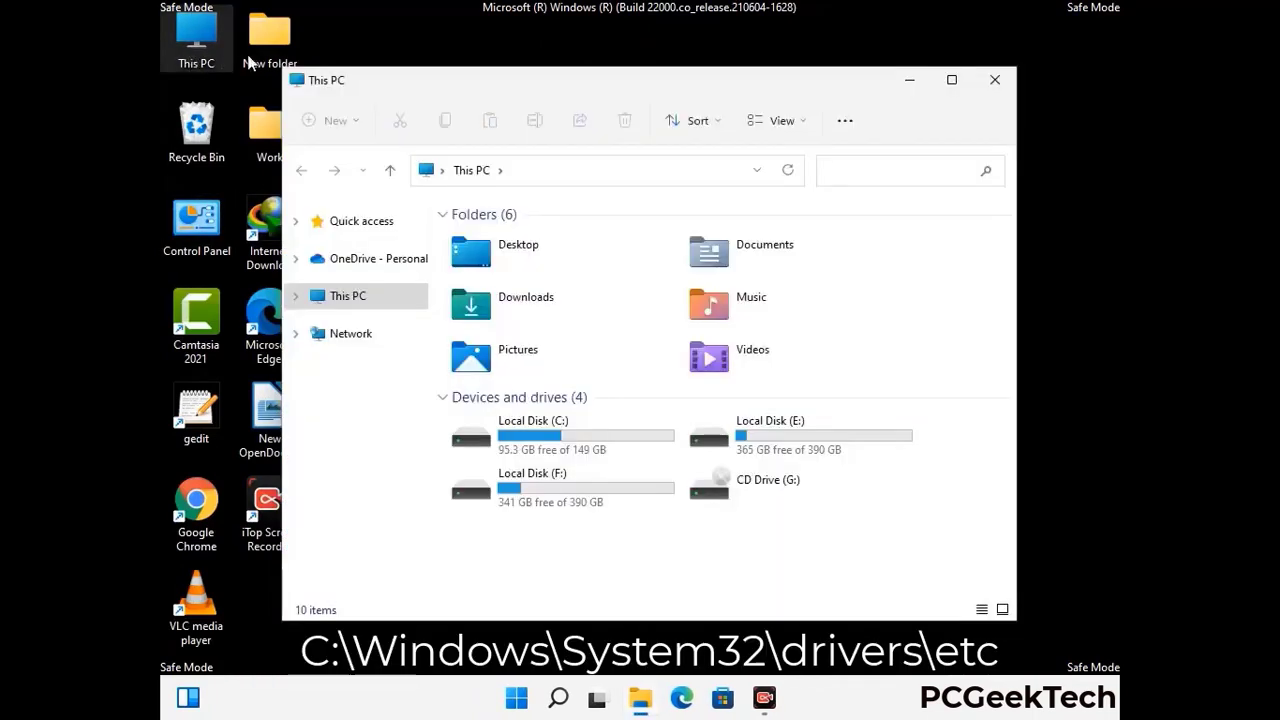
double_click(561, 438)
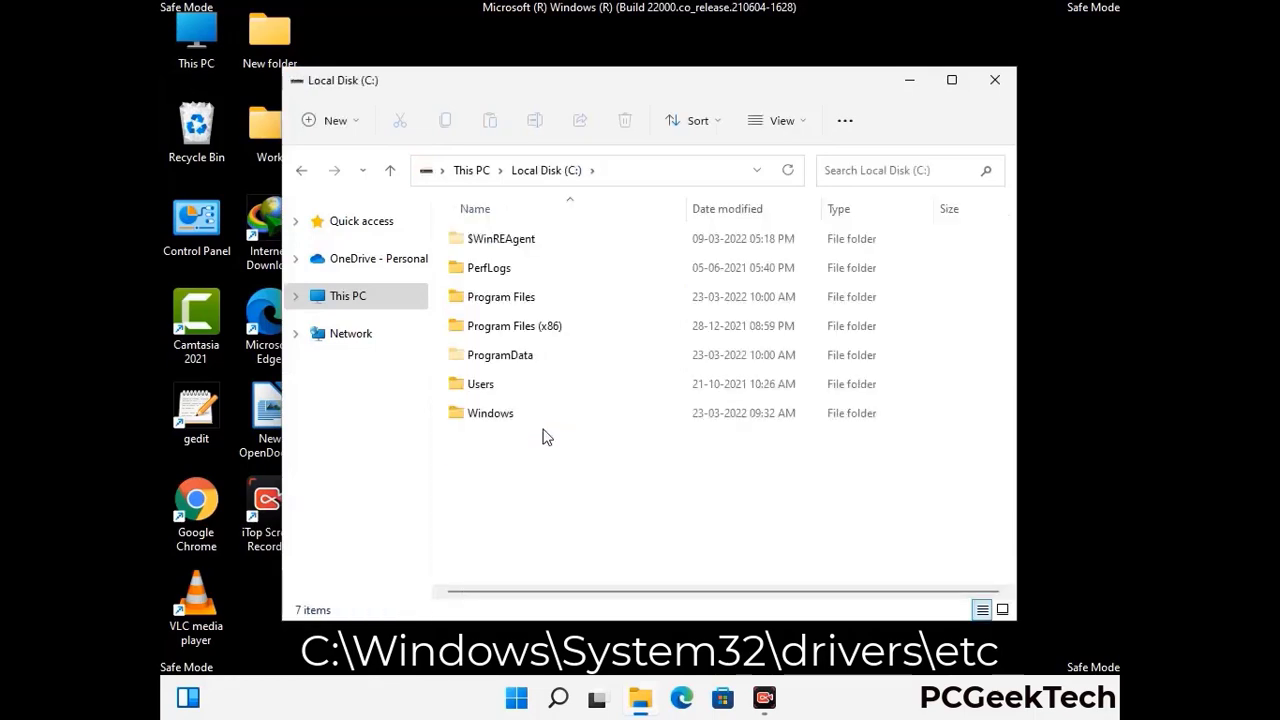
double_click(478, 421)
scroll(640, 425, down, 5)
scroll(625, 435, down, 12)
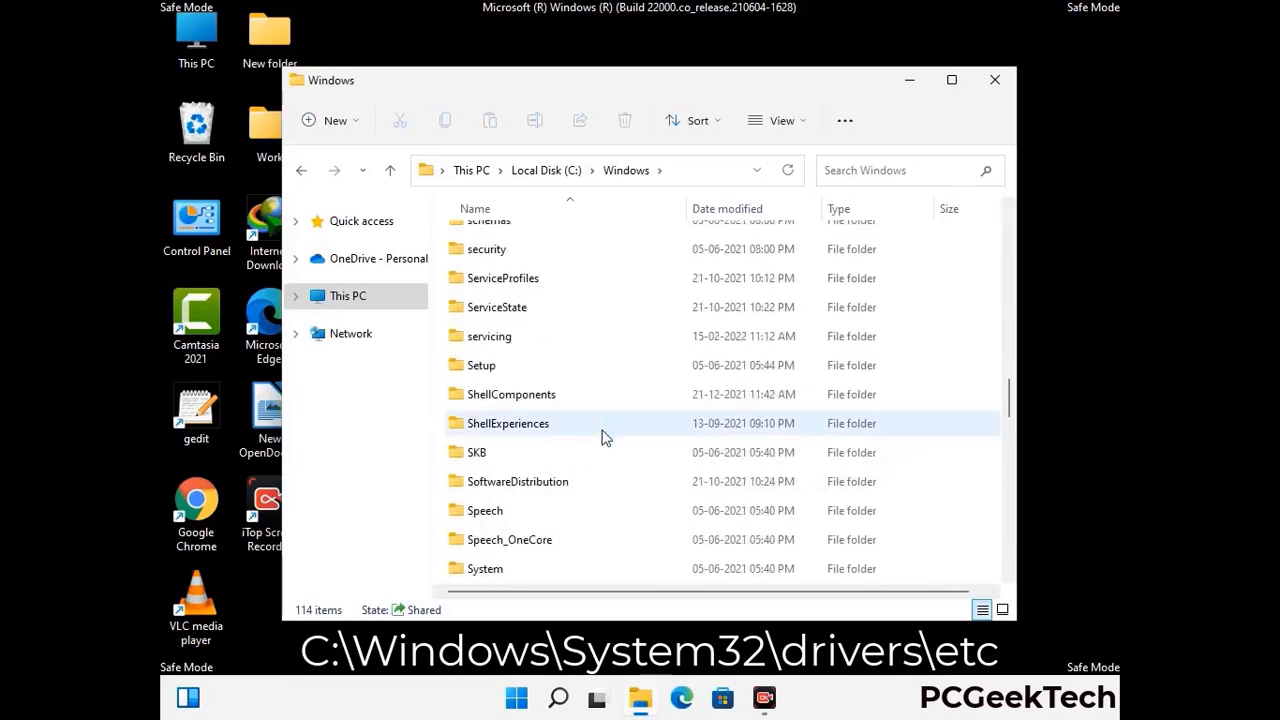
scroll(603, 437, down, 2)
double_click(489, 423)
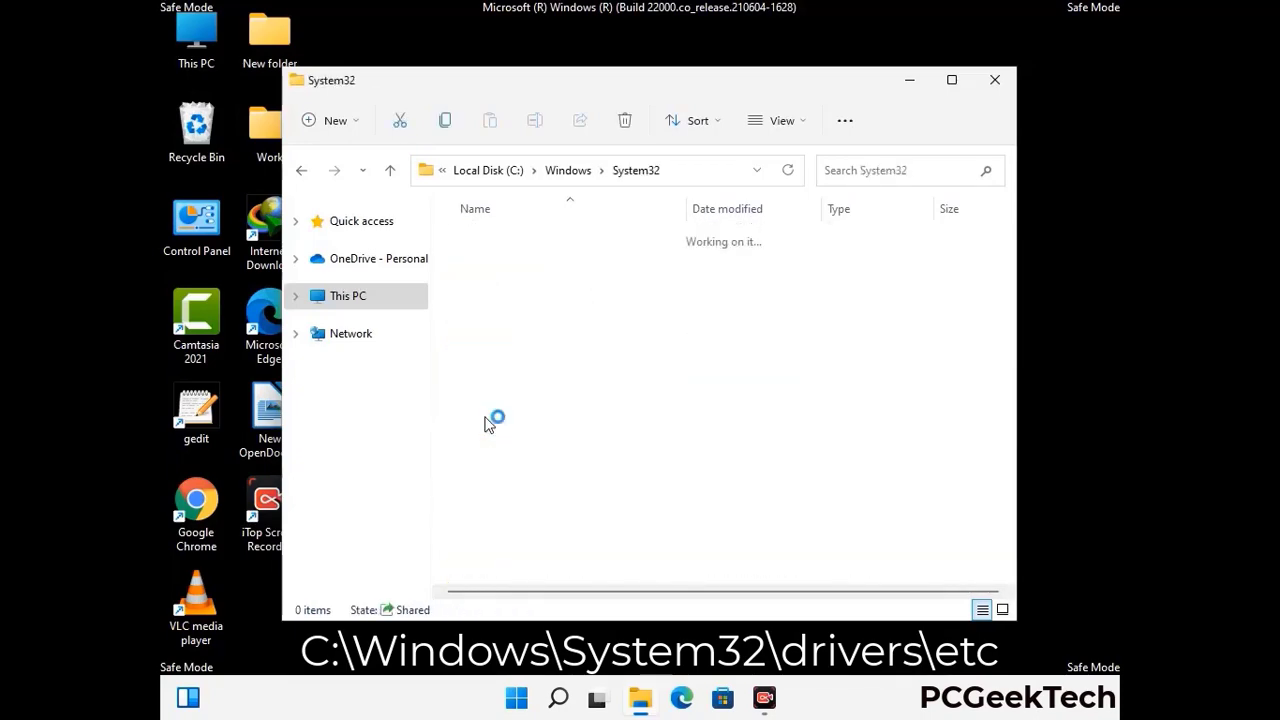
scroll(550, 435, down, 5)
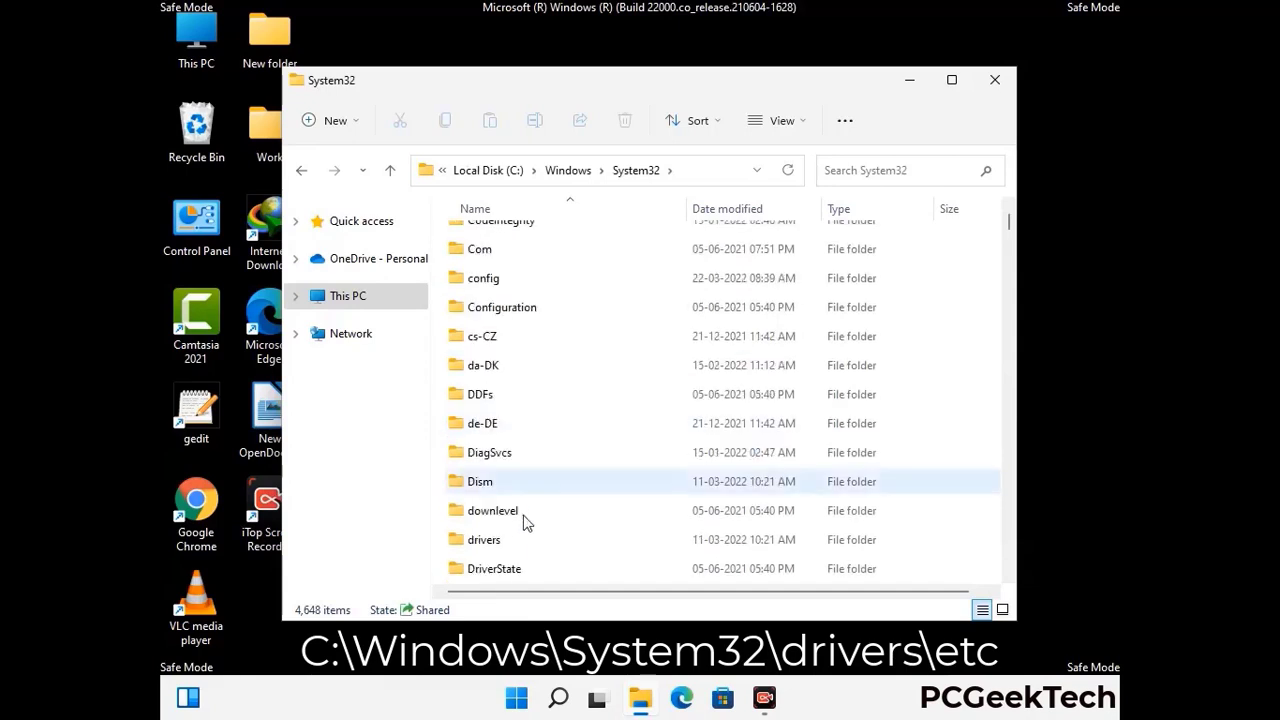
double_click(491, 541)
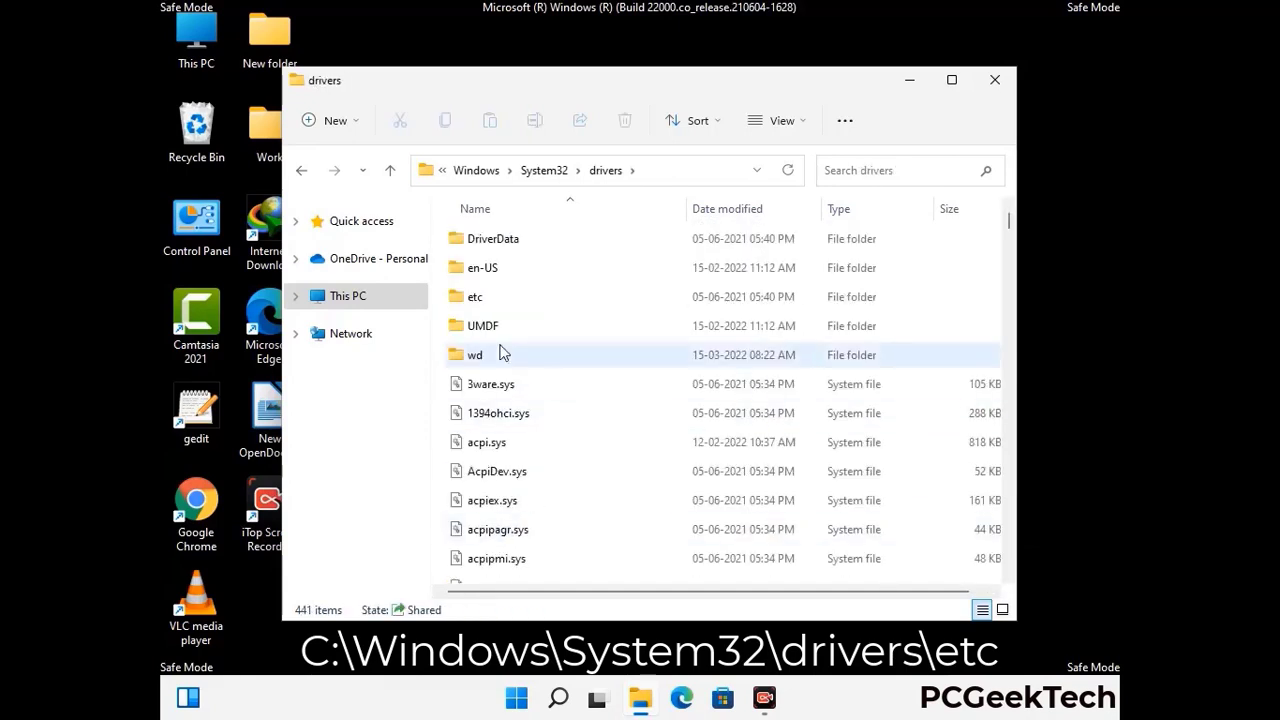
double_click(476, 298)
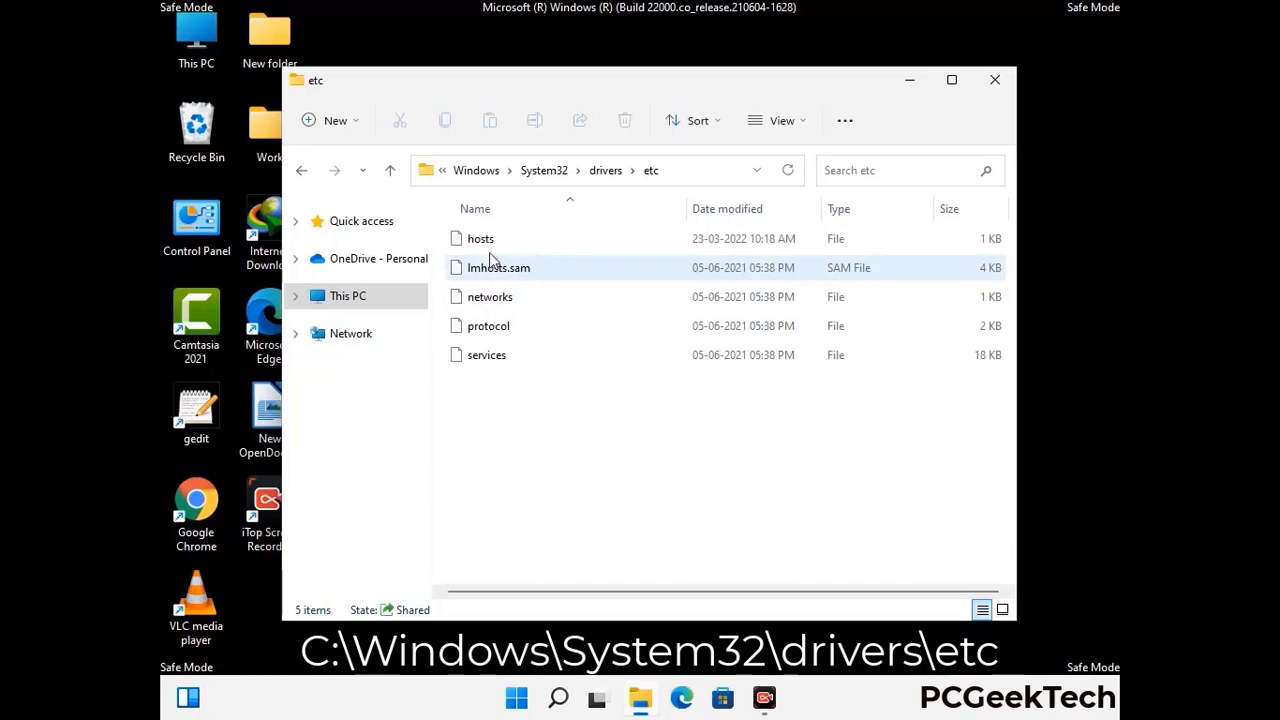
- Open the hosts file in Notepad
click(490, 240)
double_click(482, 240)
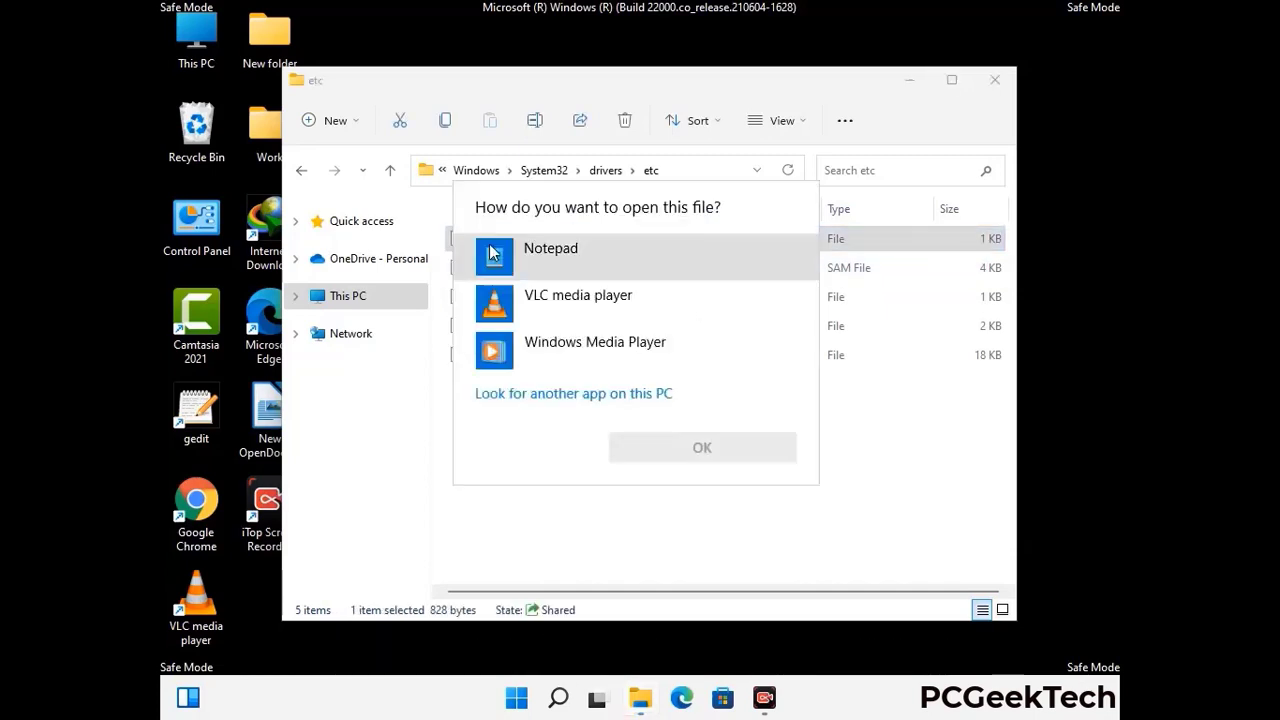
click(581, 257)
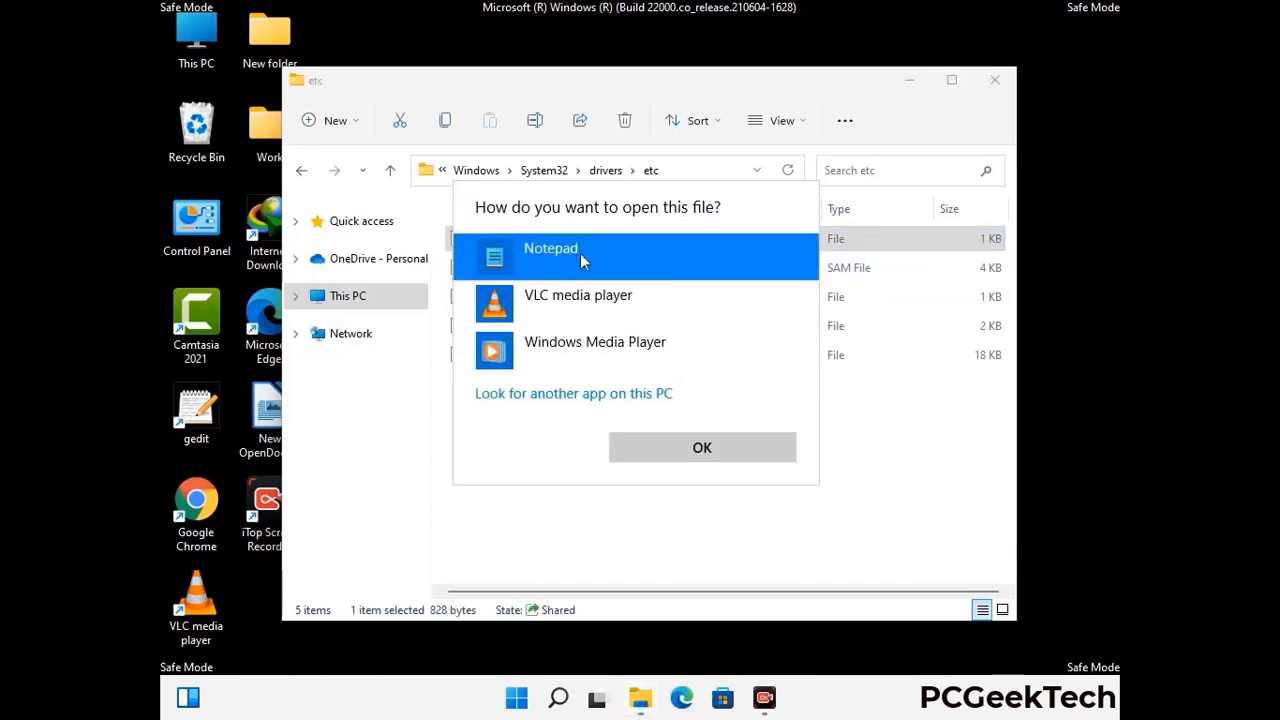
click(703, 449)
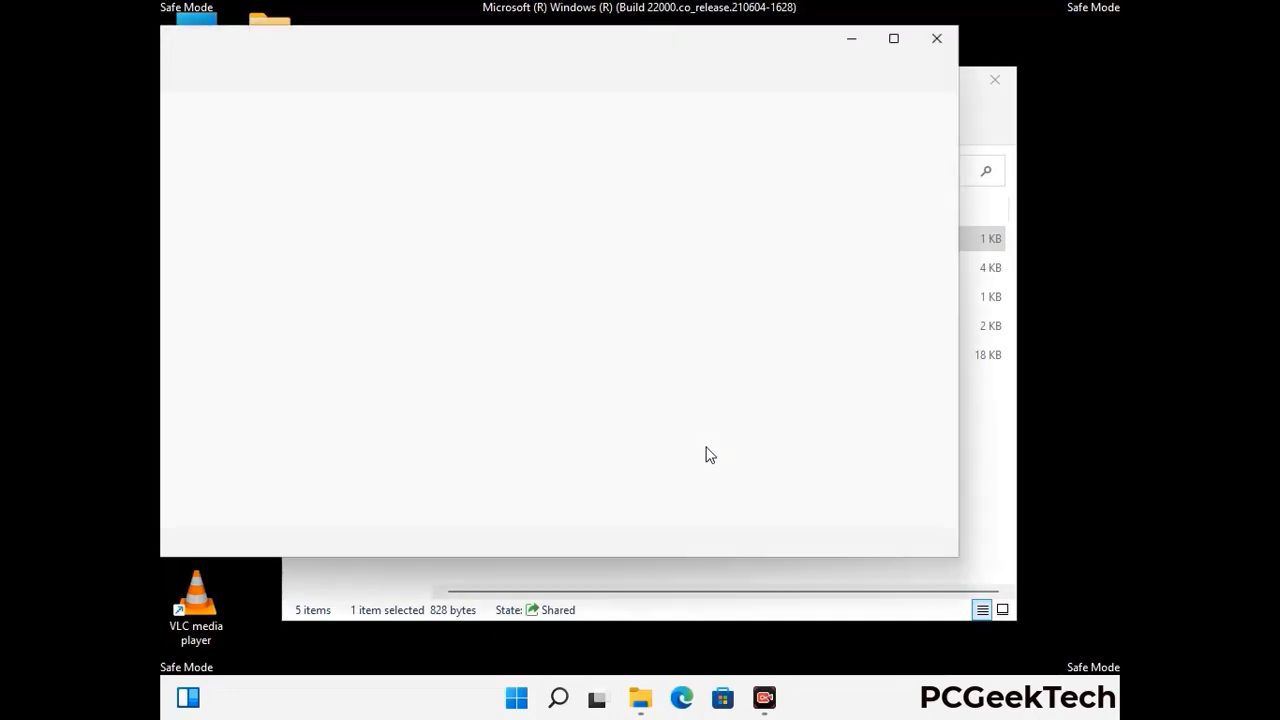
- Add an empty line after the last localhost entry and save the hosts file
drag(555, 45, 682, 58)
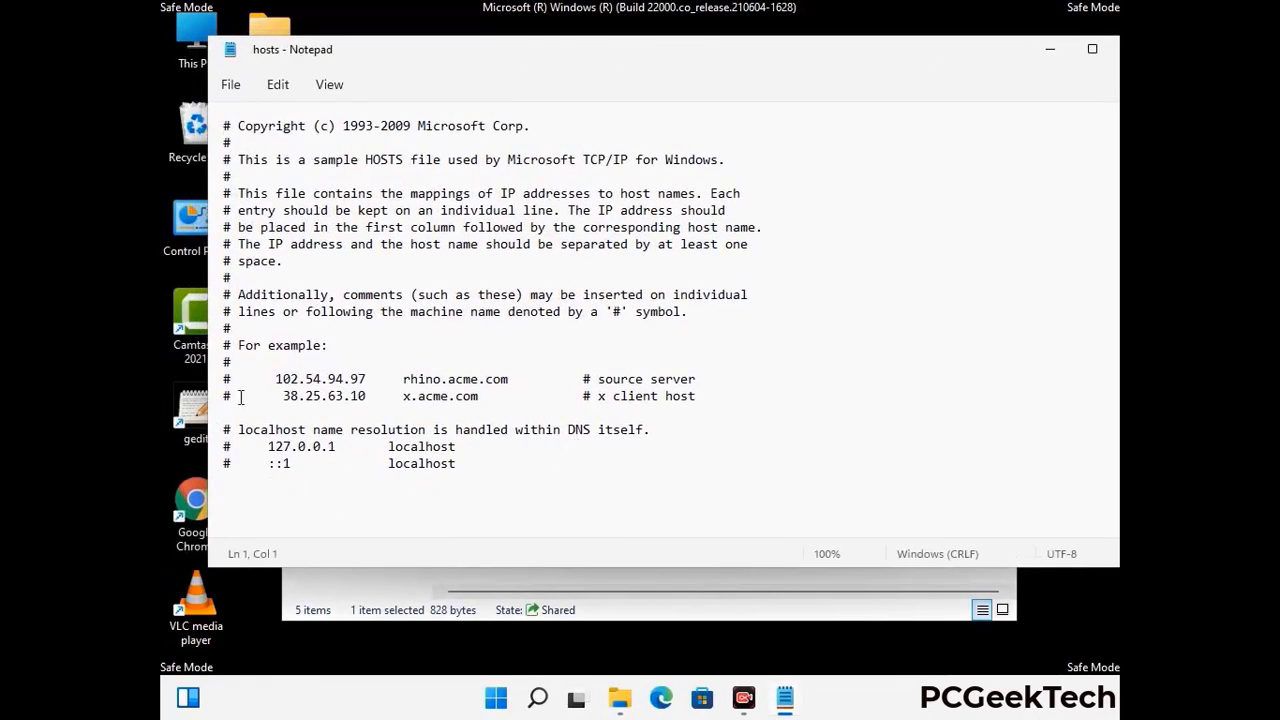
click(479, 470)
key(Return)
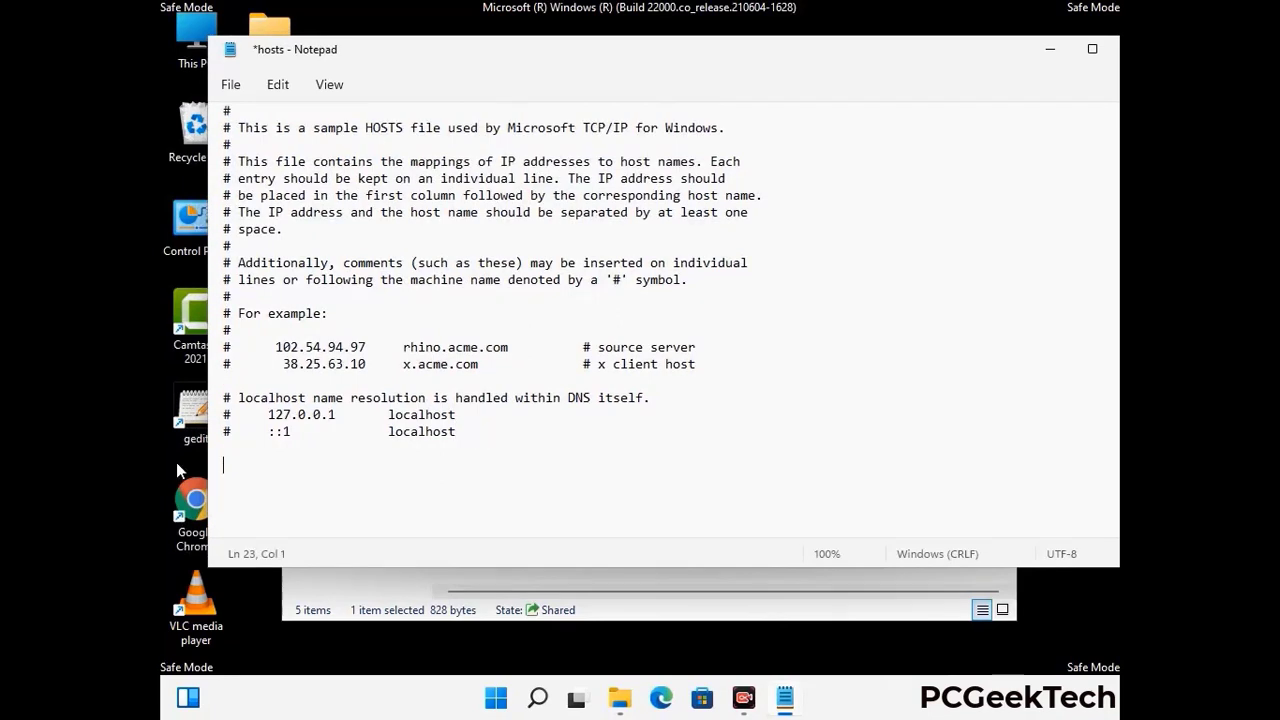
click(230, 85)
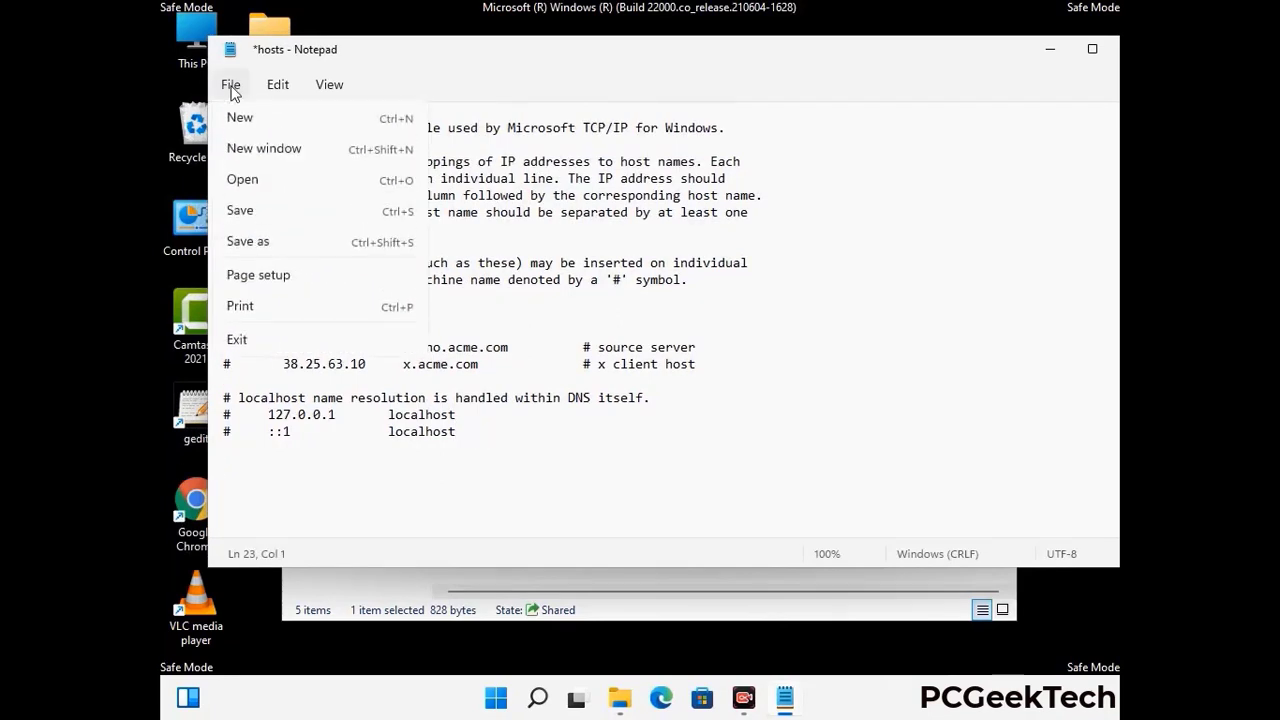
click(240, 212)
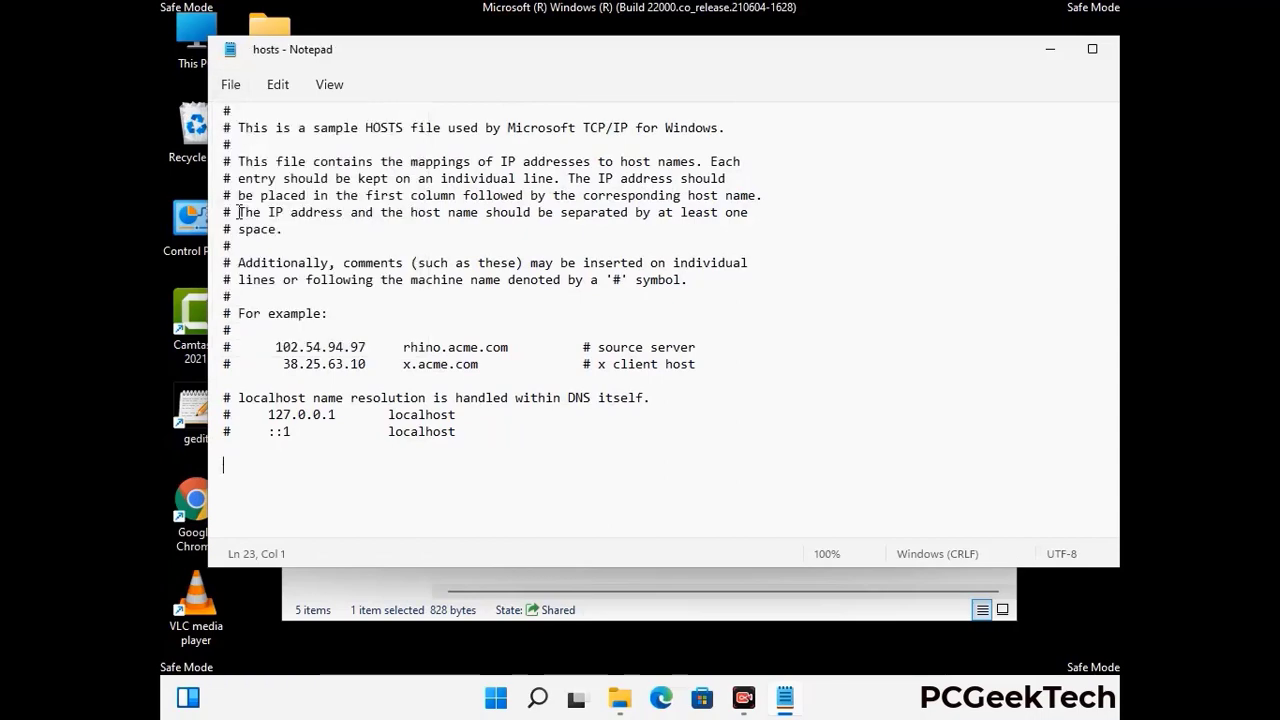
- Close Notepad and the etc folder window
drag(968, 62, 822, 62)
click(987, 55)
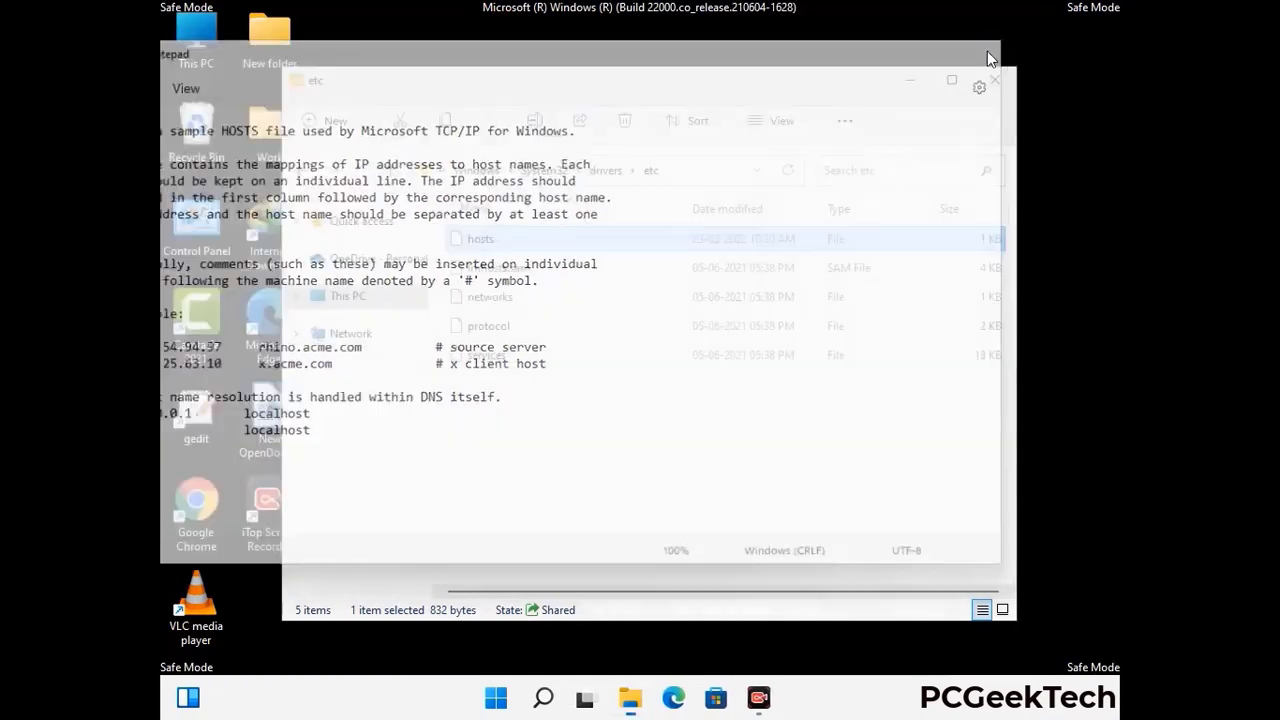
click(996, 79)
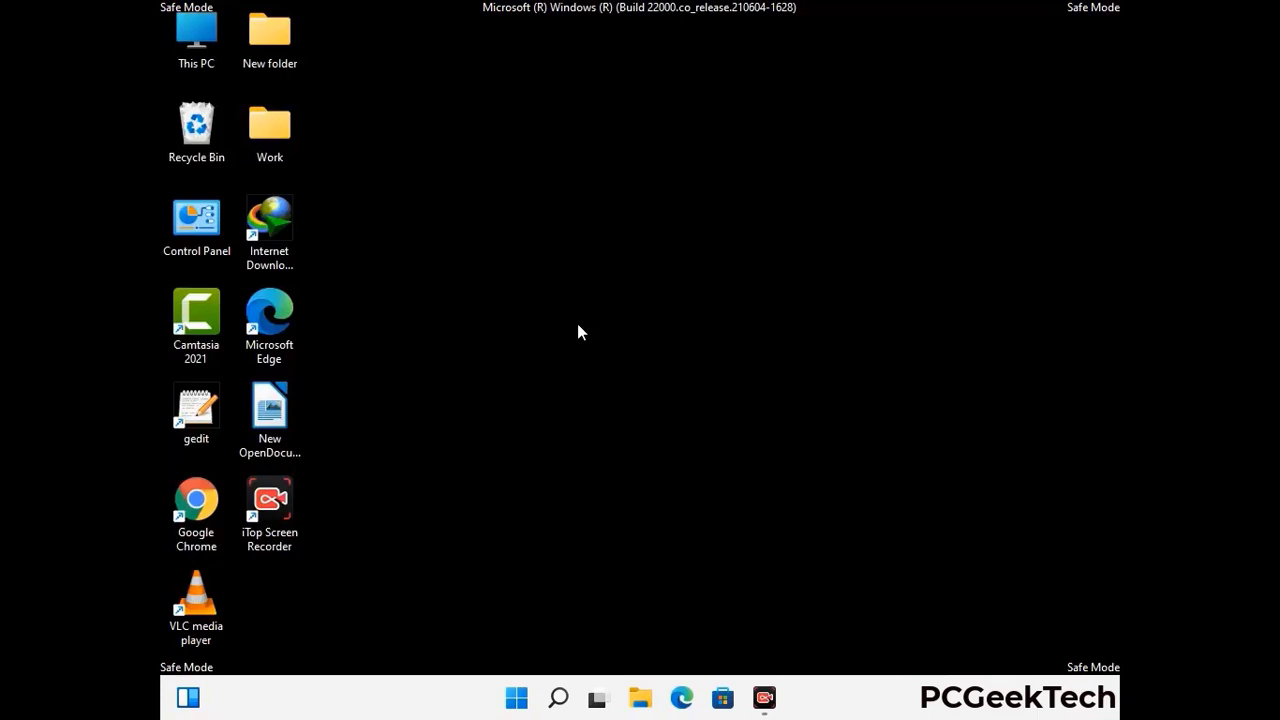
- Open the AppData\Roaming folder by running %appdata%
key(super+r)
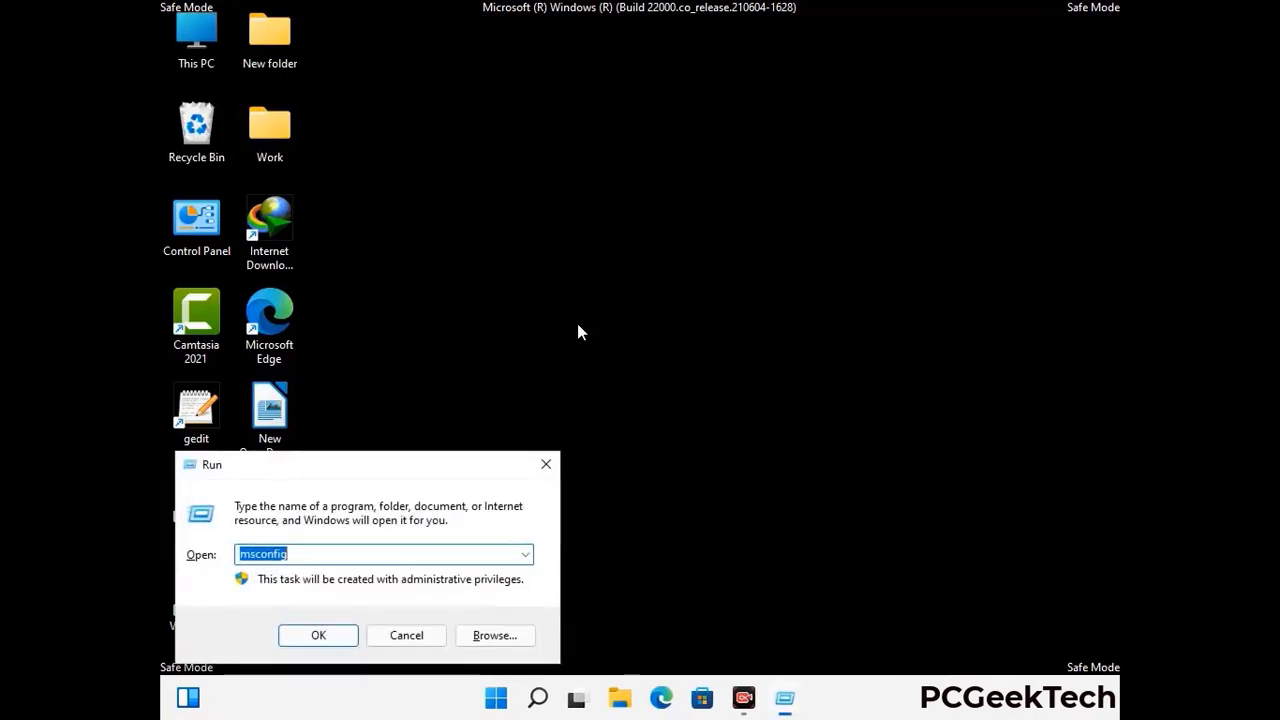
drag(366, 460, 596, 200)
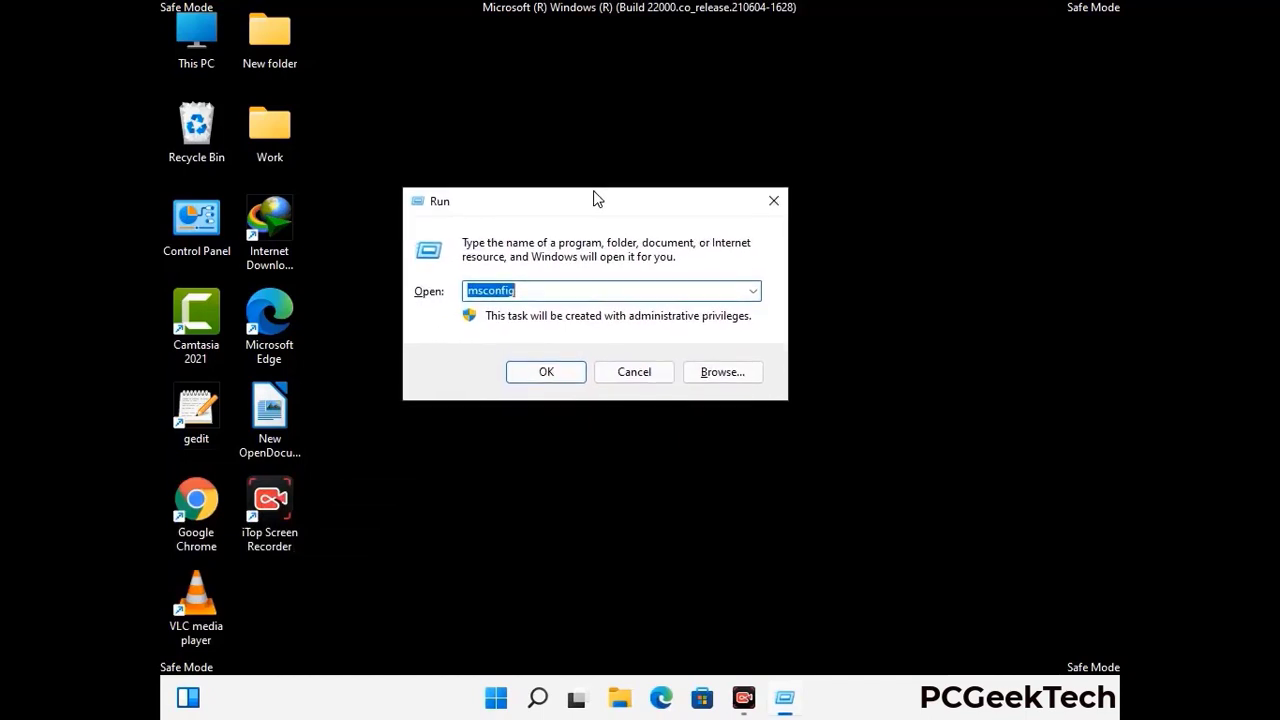
text(%)
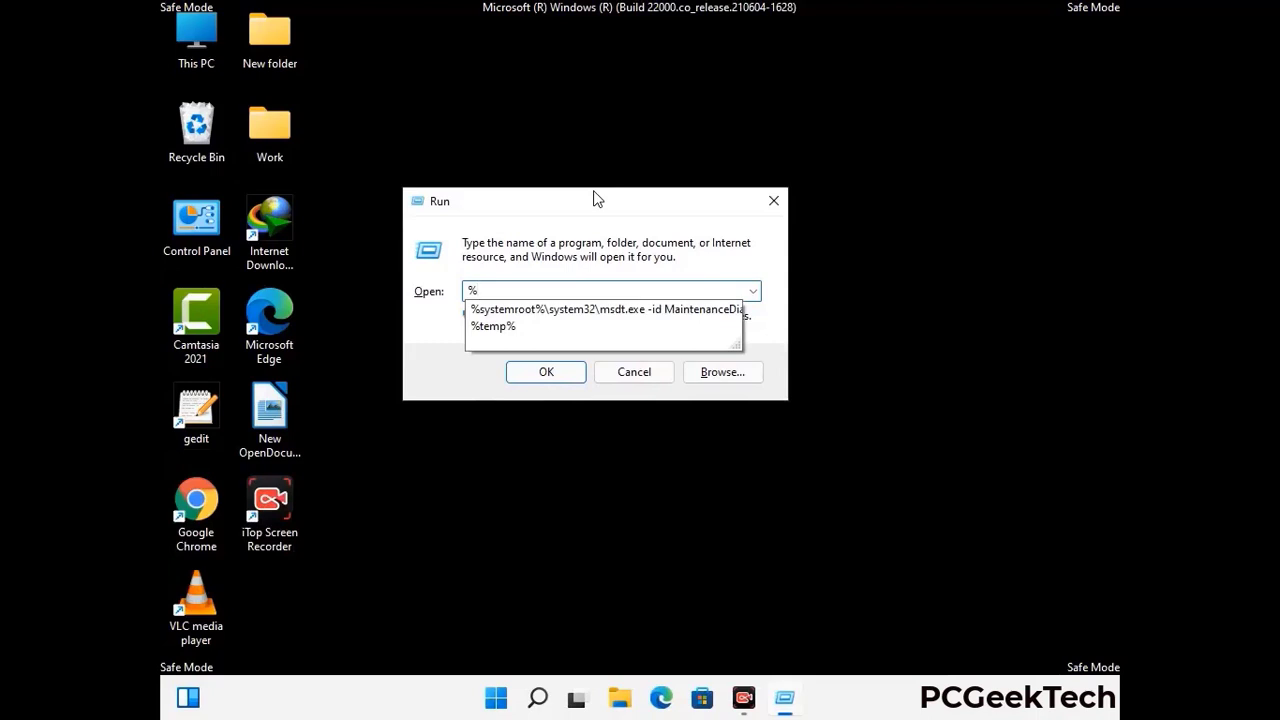
text(appdata%)
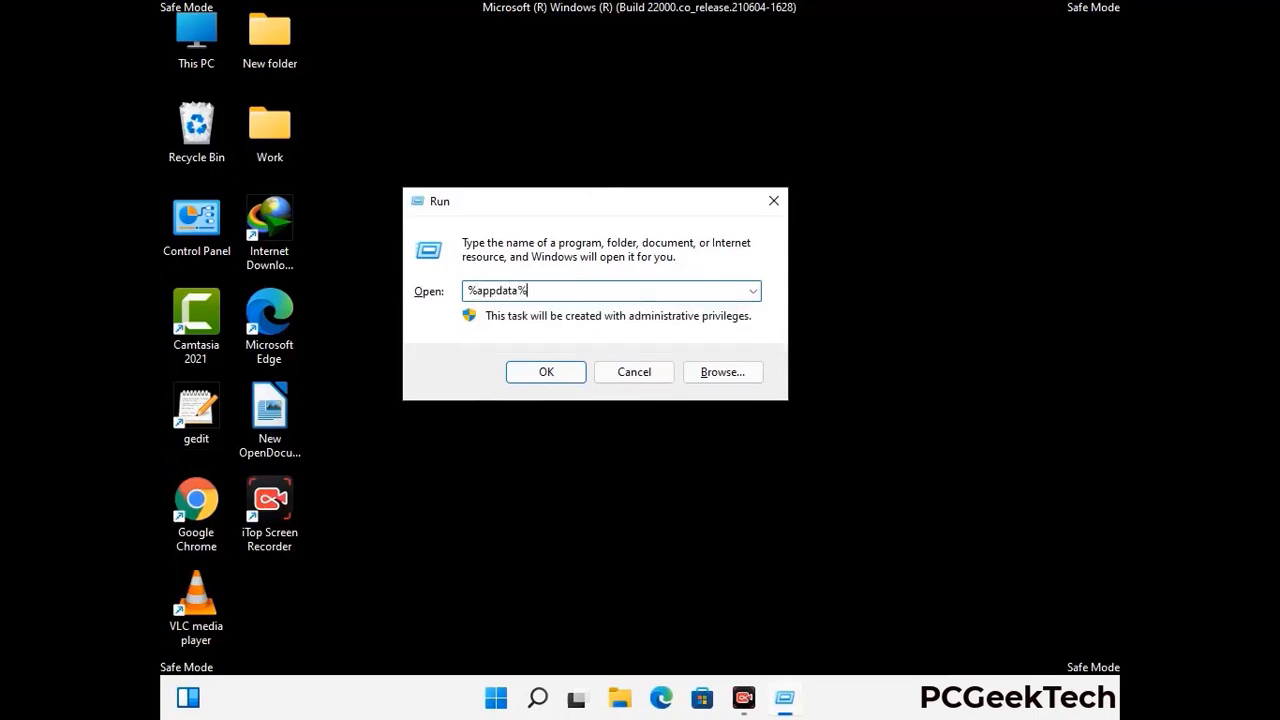
key(Return)
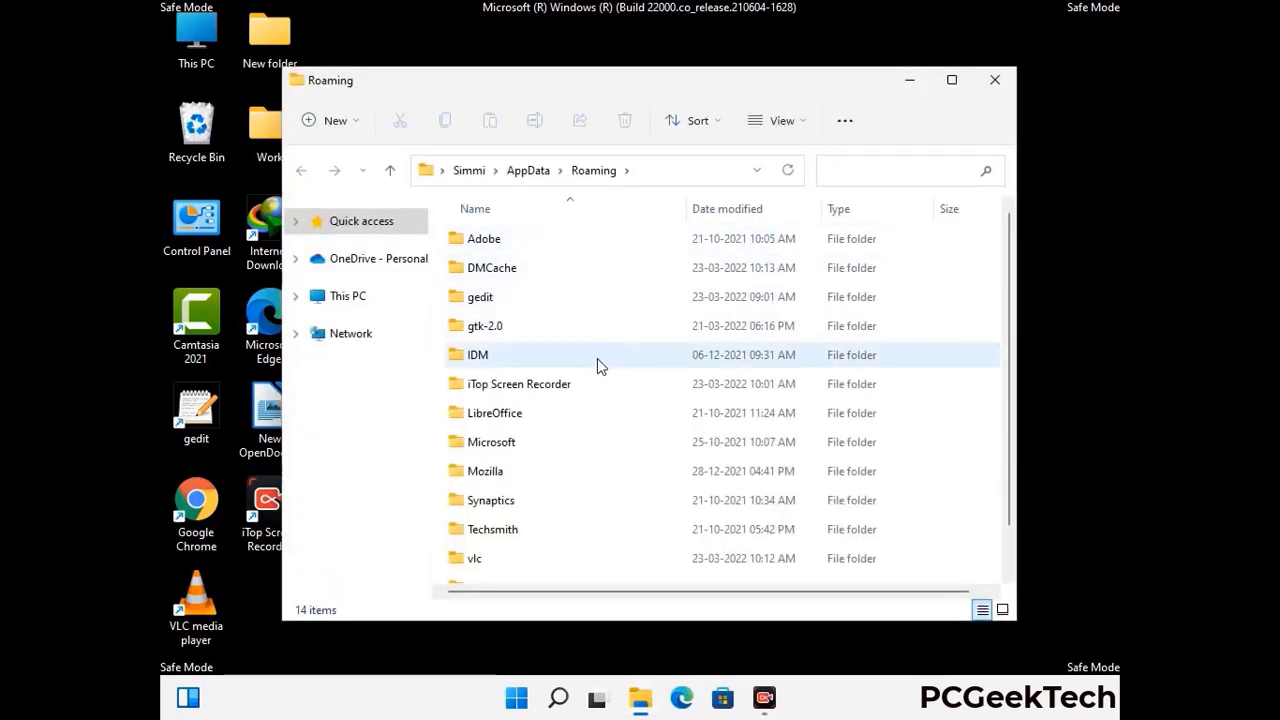
- Delete the Zoom folder and close the Roaming window
scroll(604, 360, down, 1)
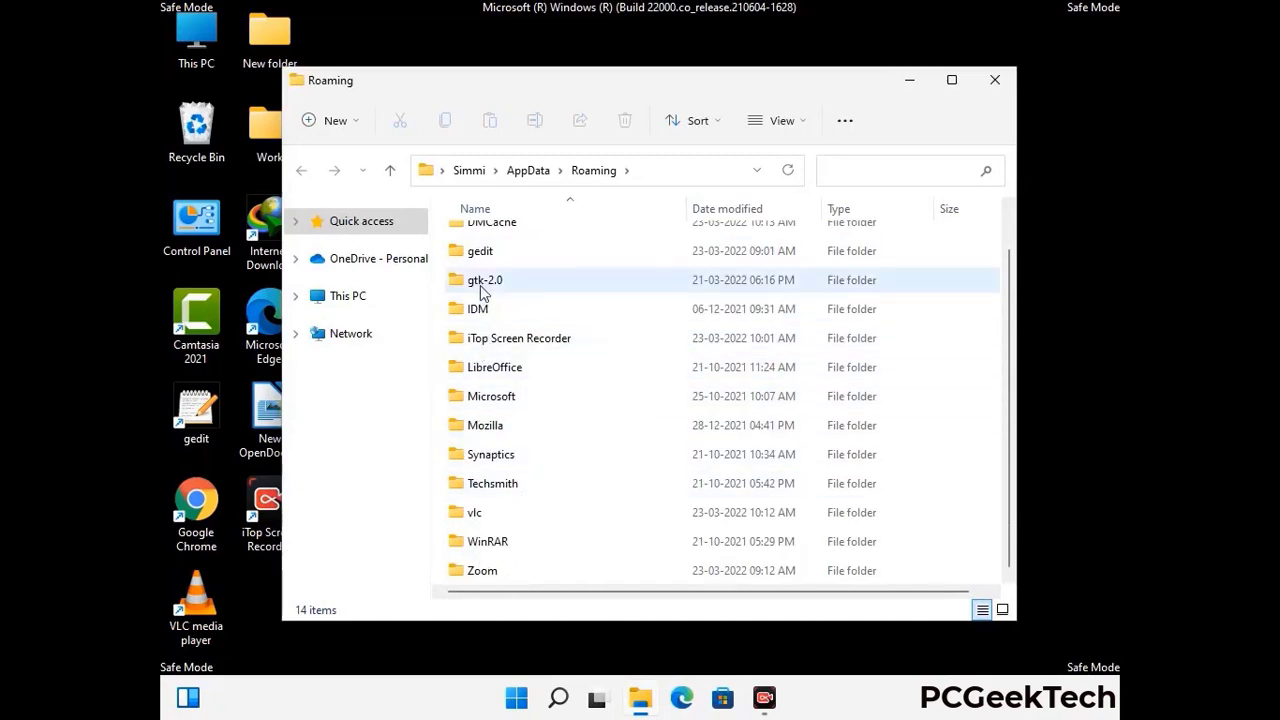
scroll(505, 255, up, 1)
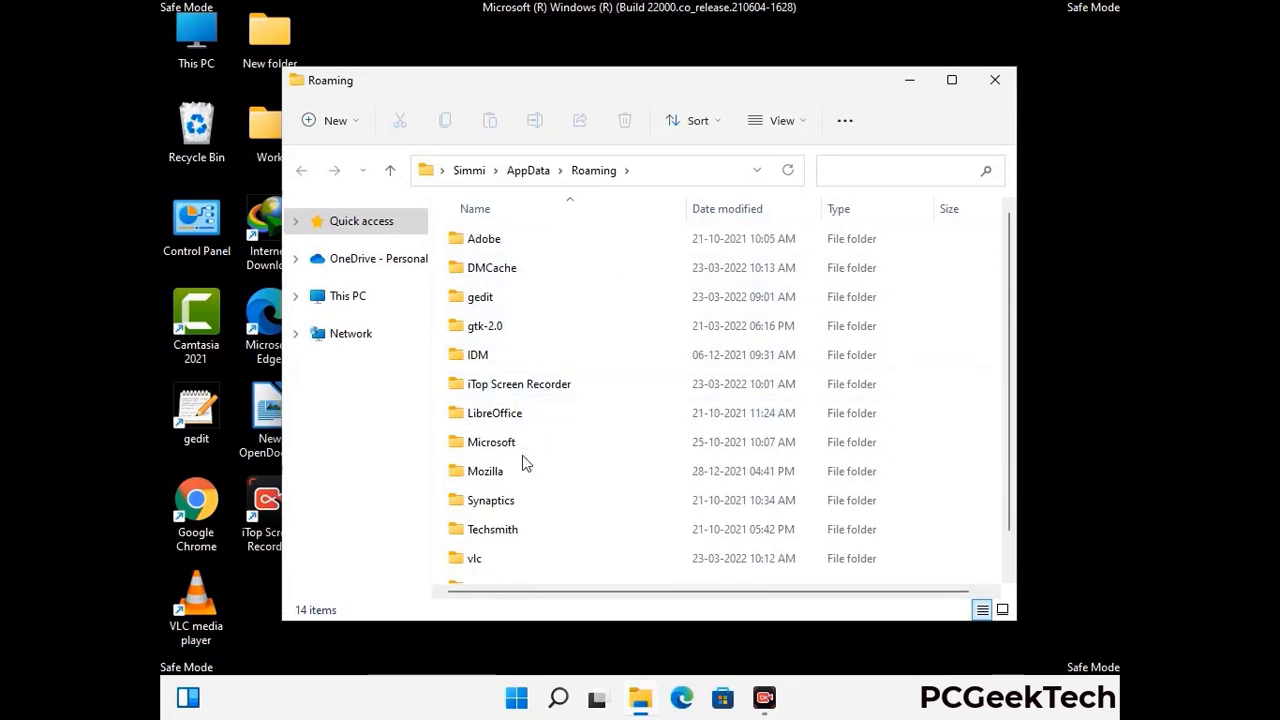
scroll(527, 470, down, 1)
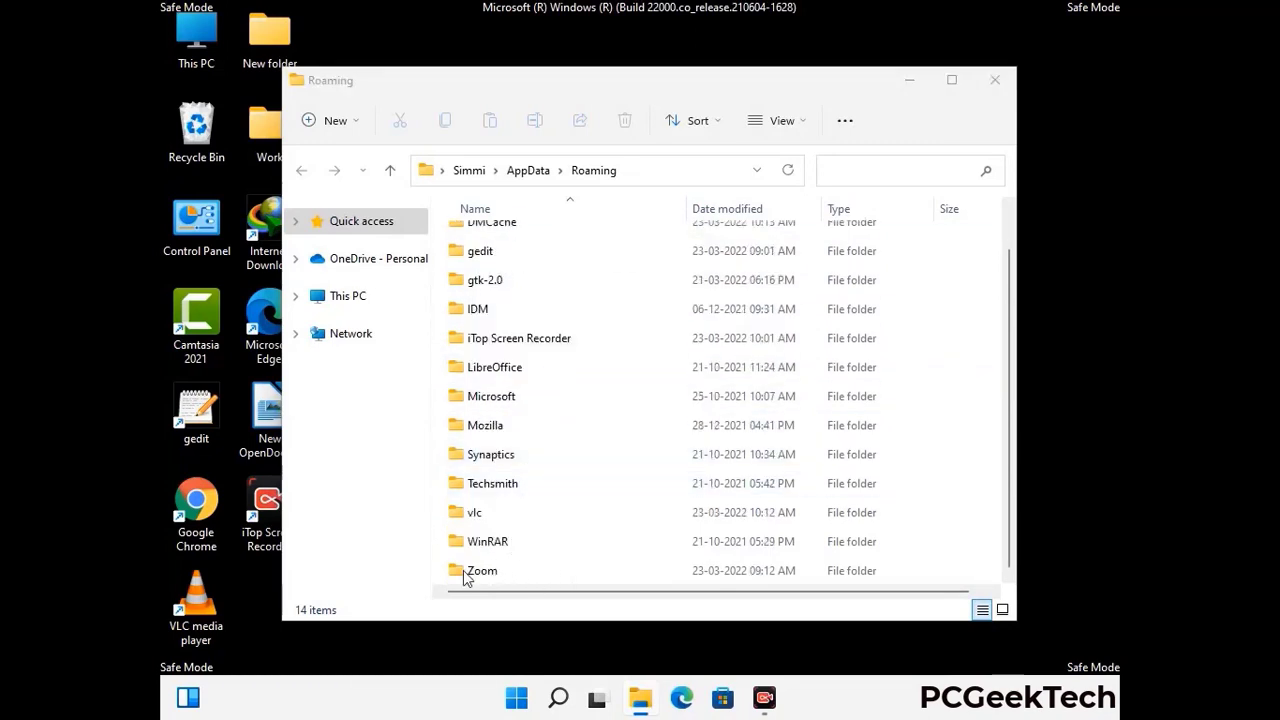
click(716, 564)
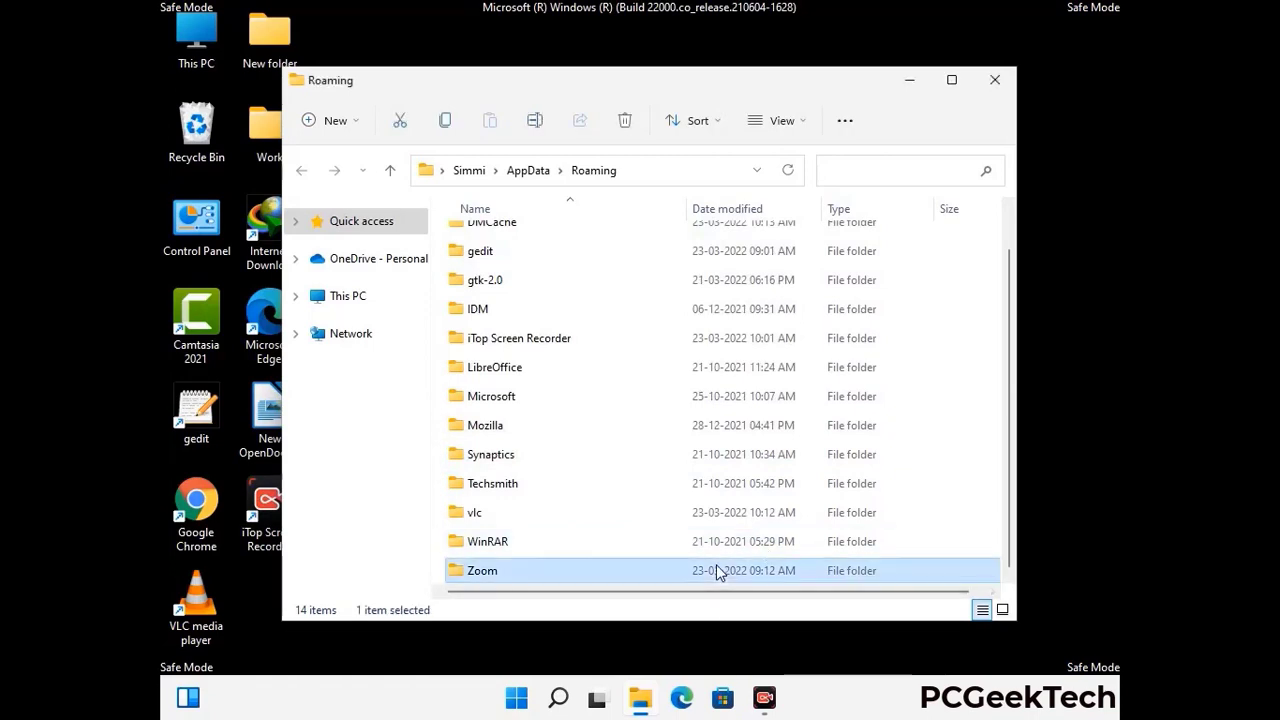
click(625, 121)
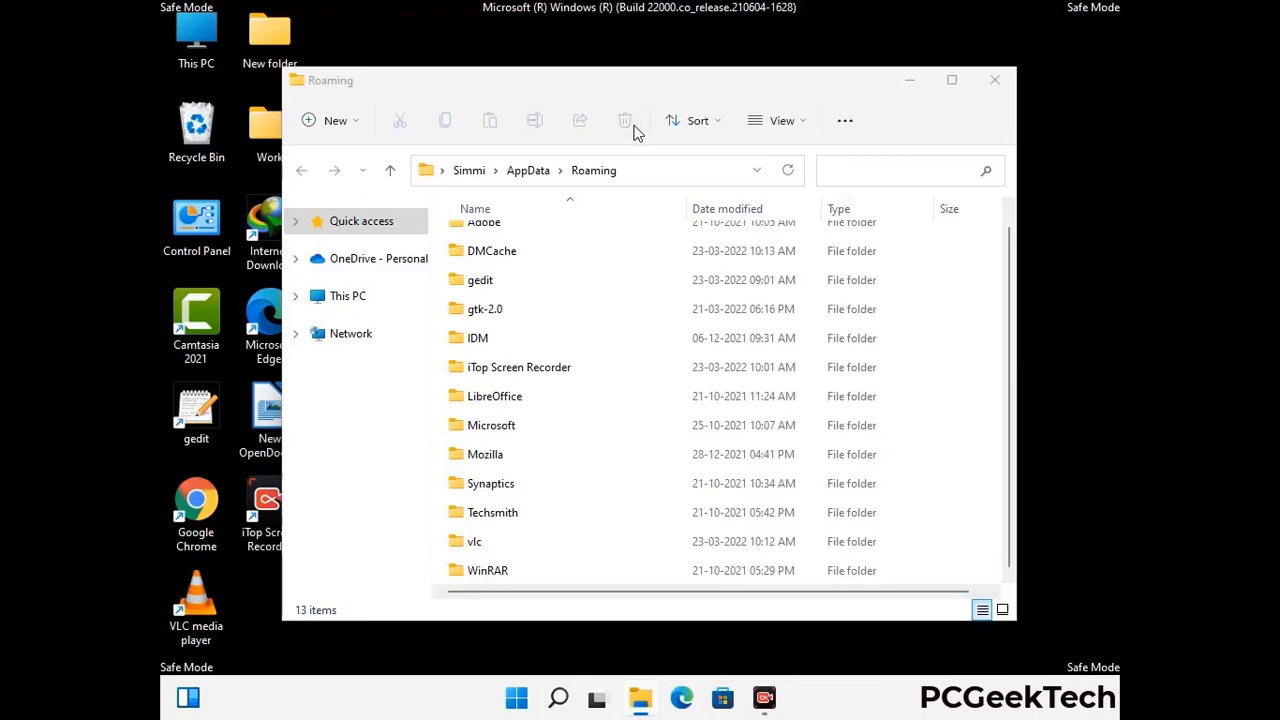
click(993, 84)
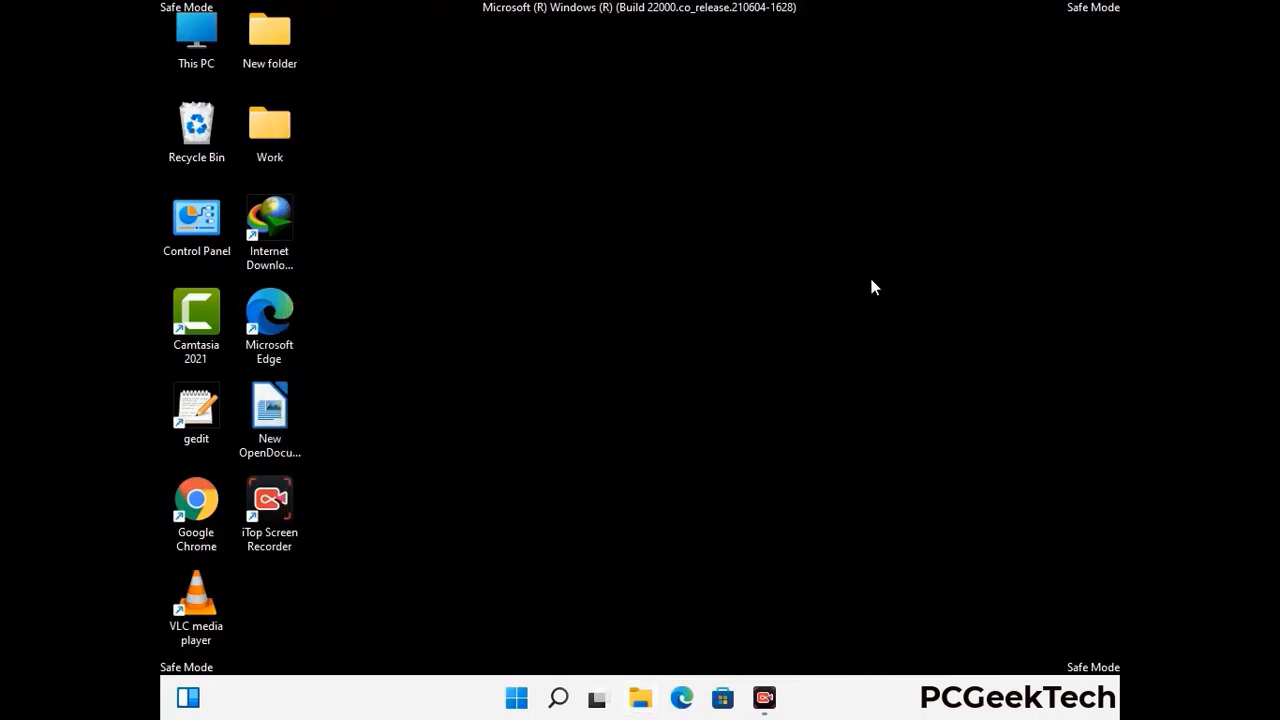
- Open the AppData\Local folder by running %LocalAppData%
key(super+r)
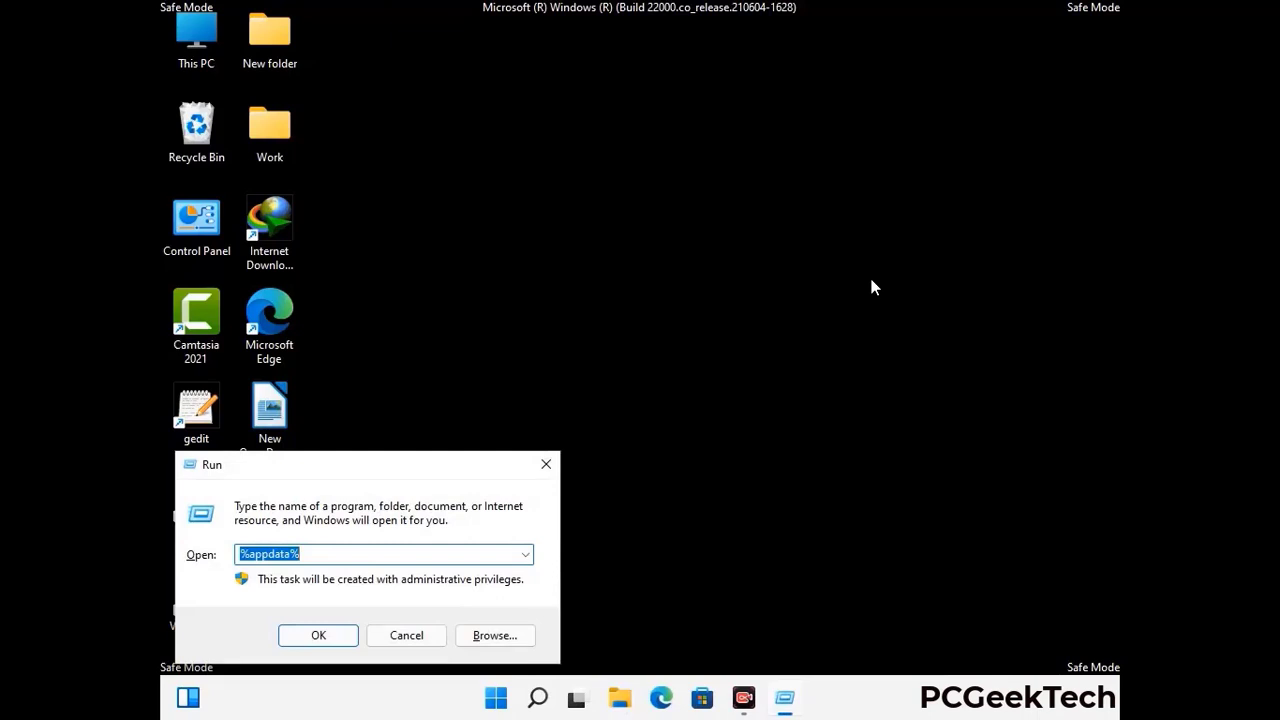
drag(400, 476, 671, 254)
text(%Local)
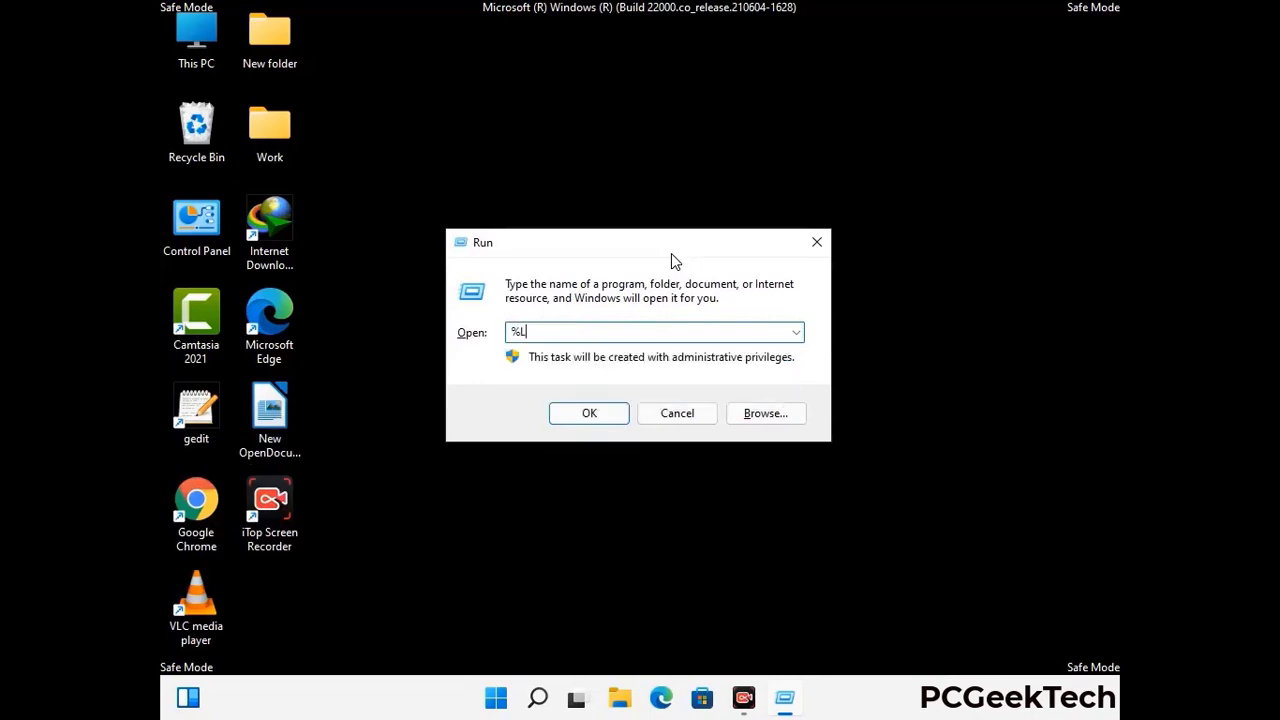
text(App)
key(Return)
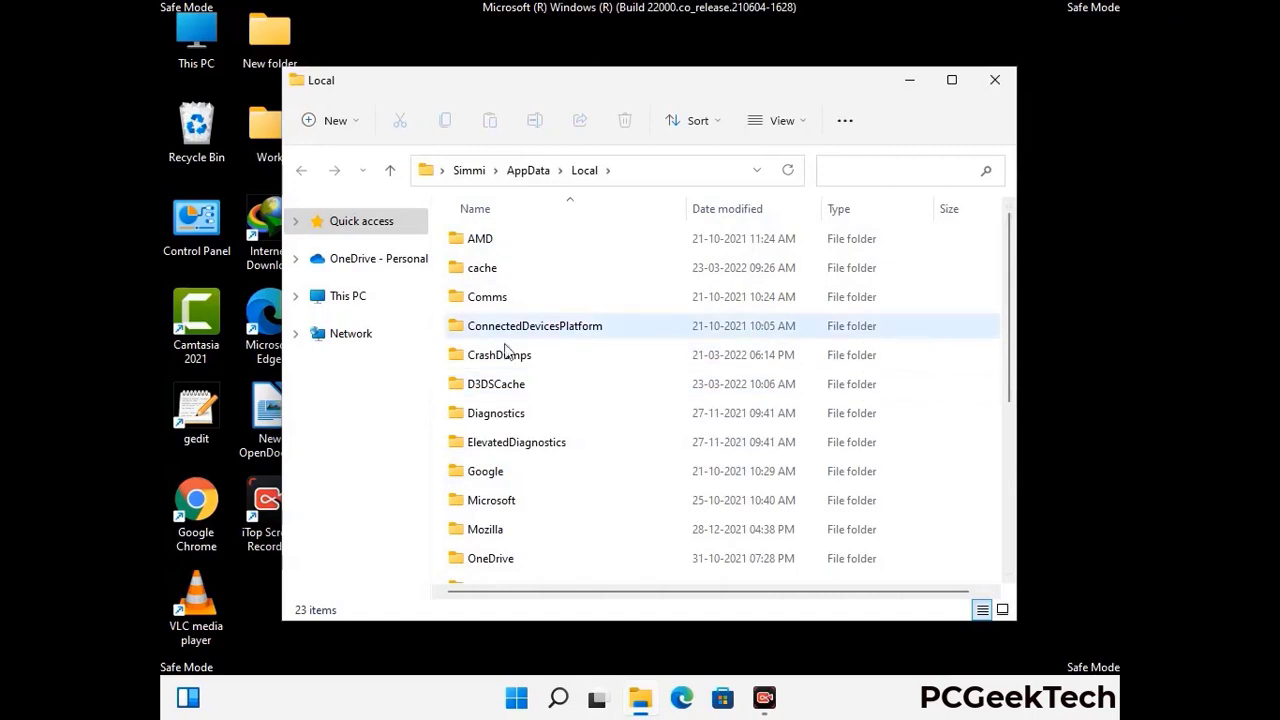
- Delete the Mozilla folder from AppData\Local
scroll(537, 449, down, 1)
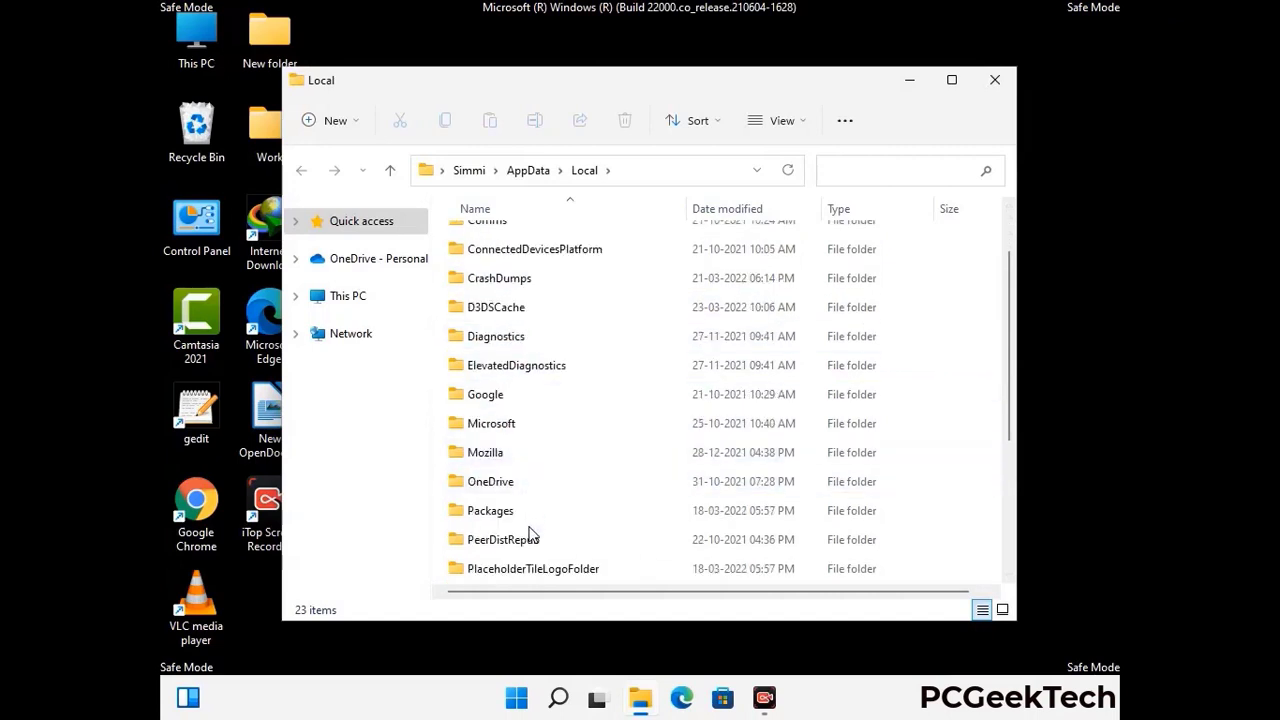
click(500, 460)
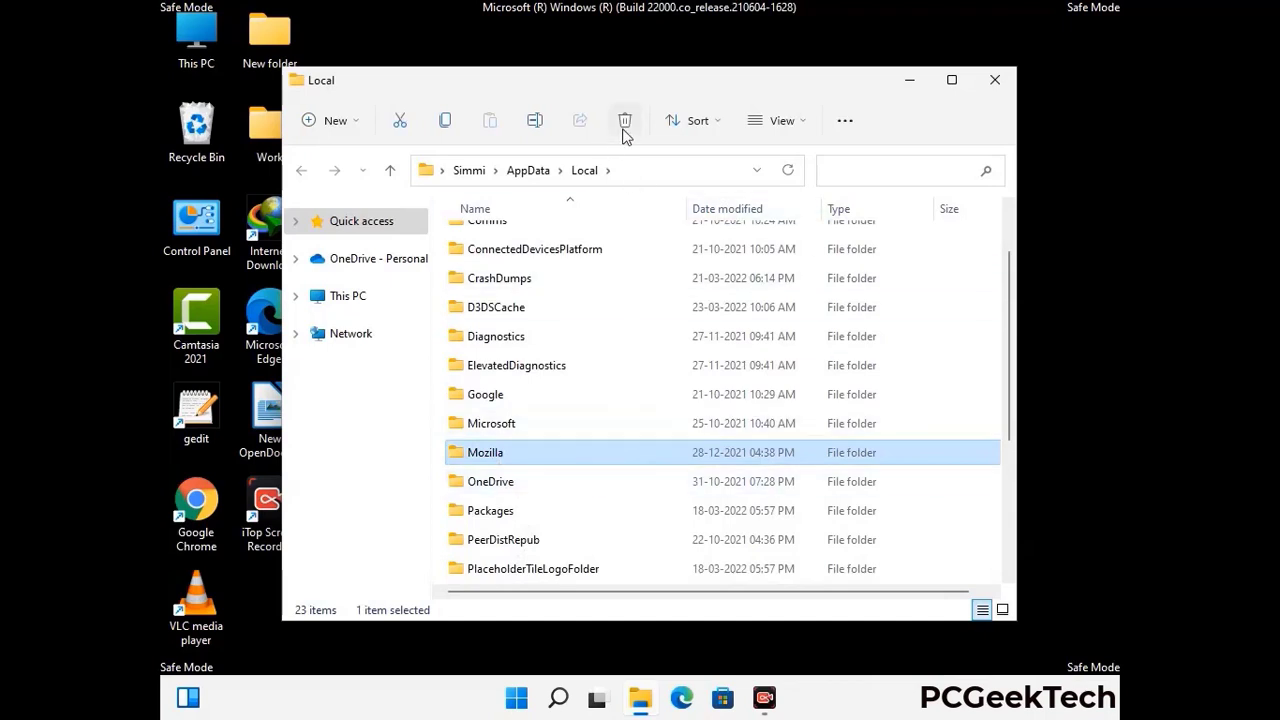
click(624, 130)
click(624, 122)
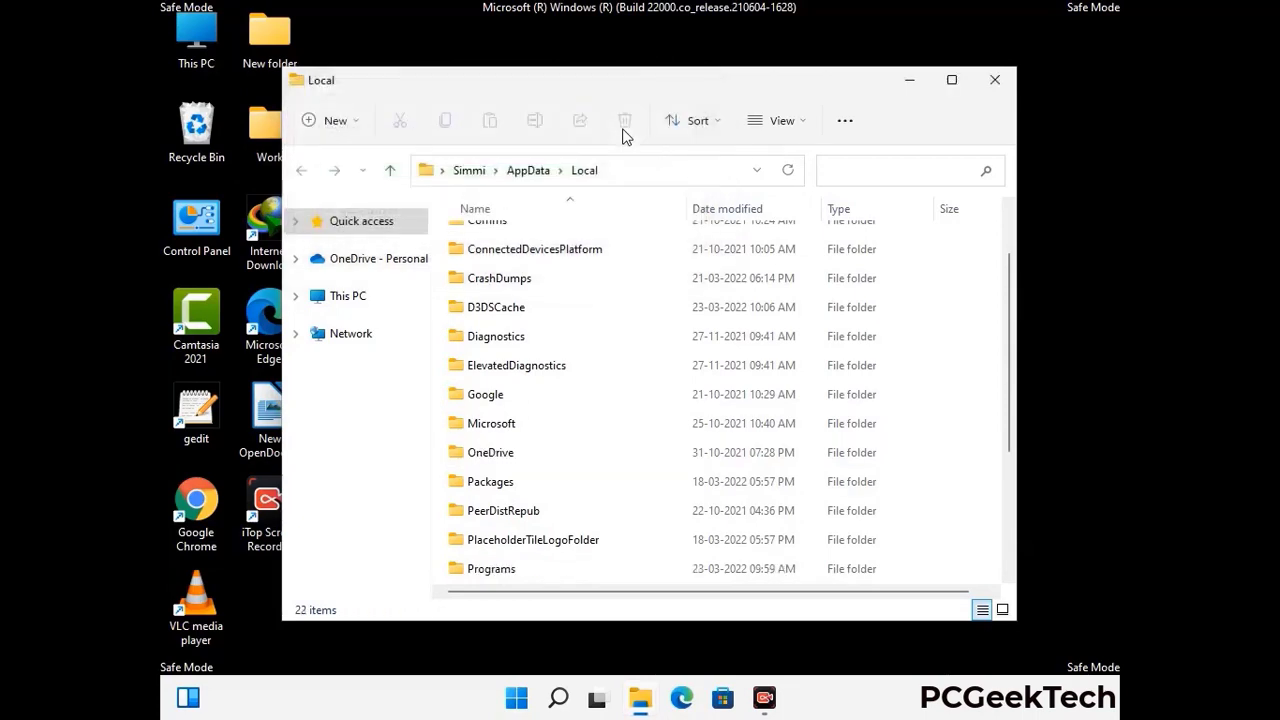
- Close the Local folder and open C:\ProgramData through the Run box
click(996, 88)
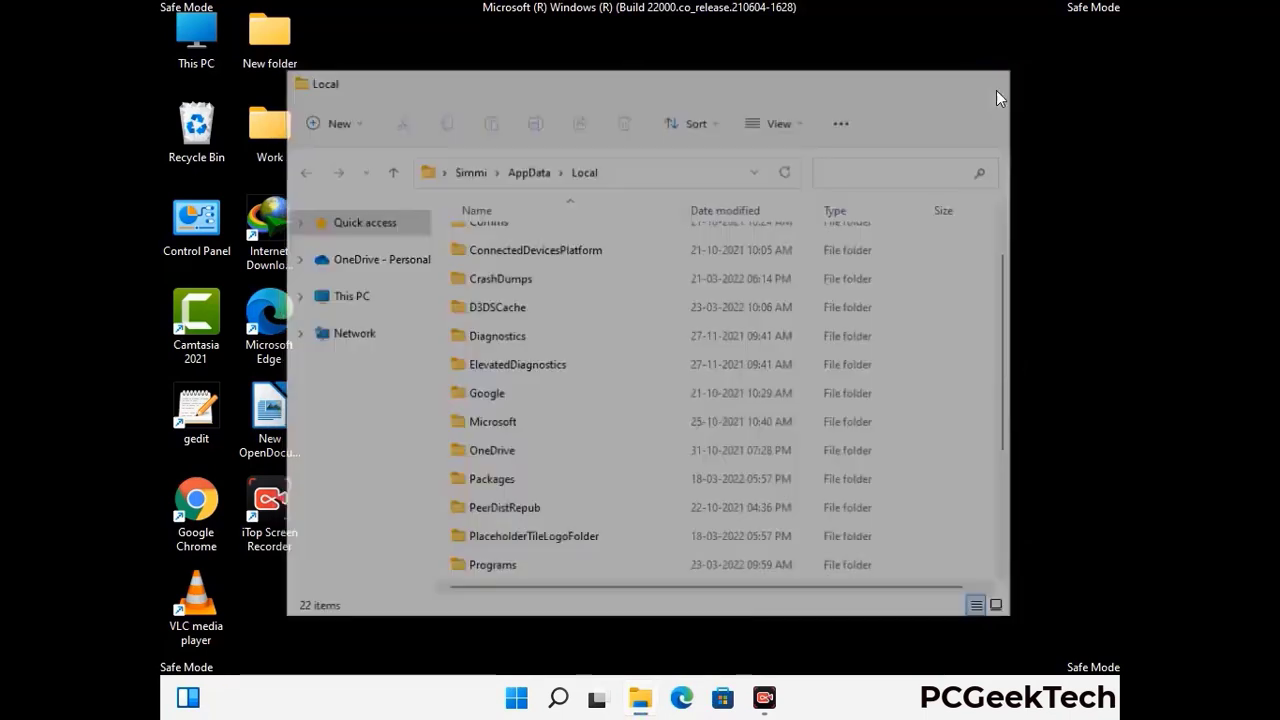
key(super+r)
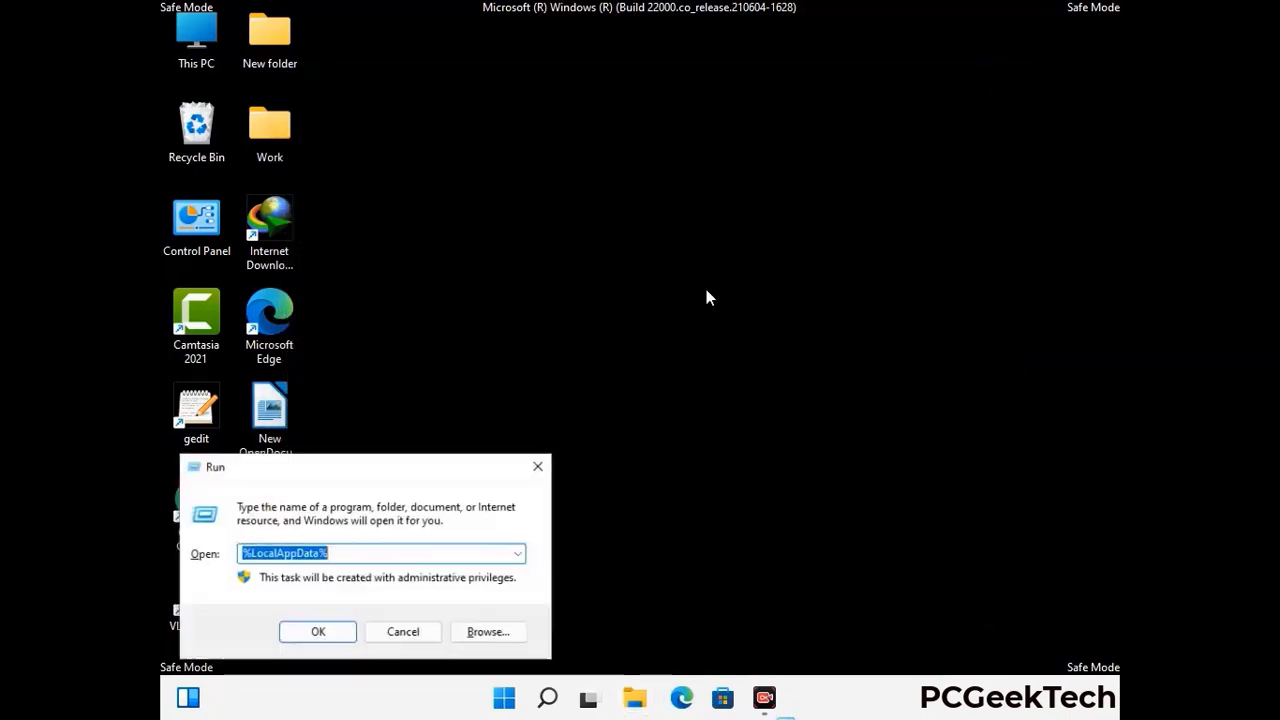
drag(329, 480, 587, 268)
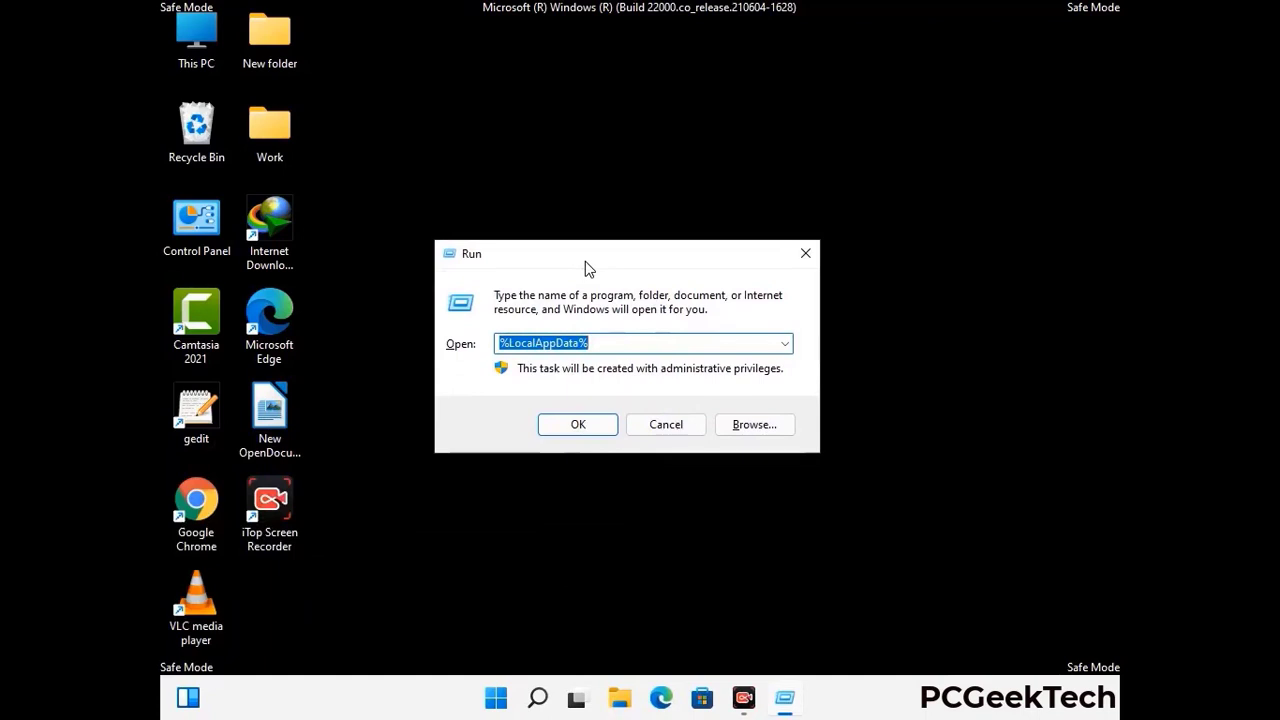
text(%)
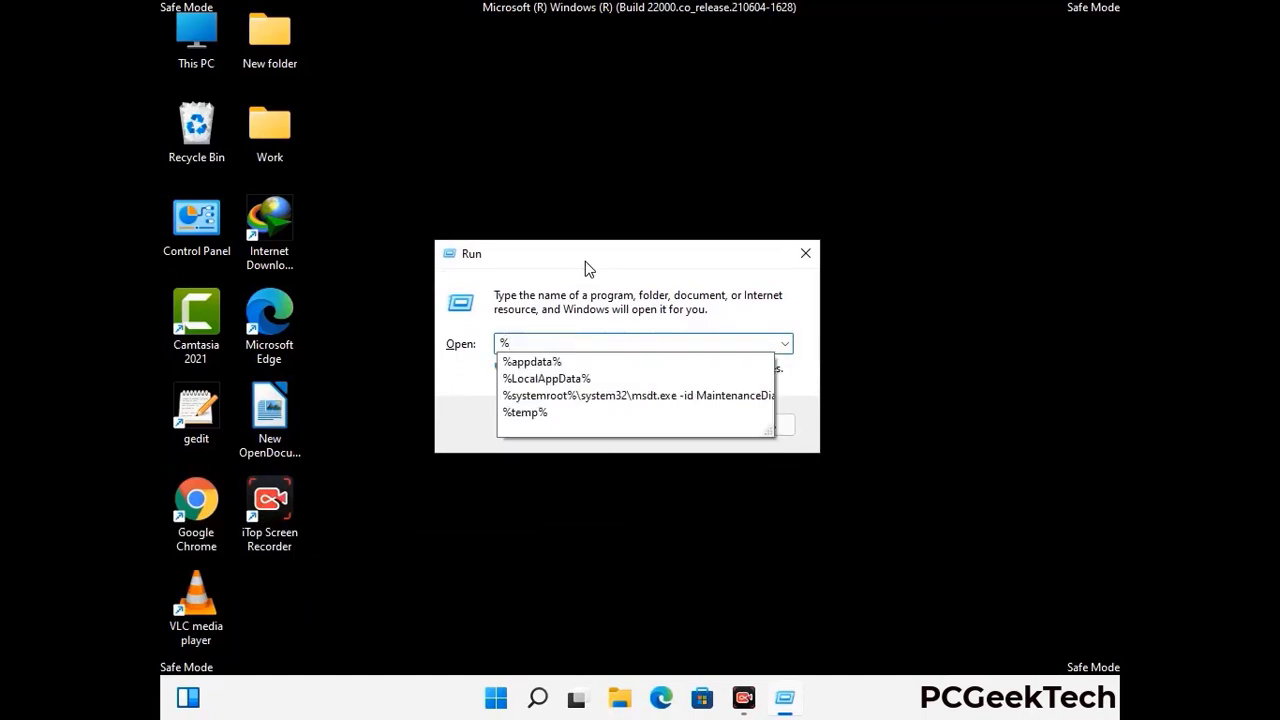
text(ProgramData%)
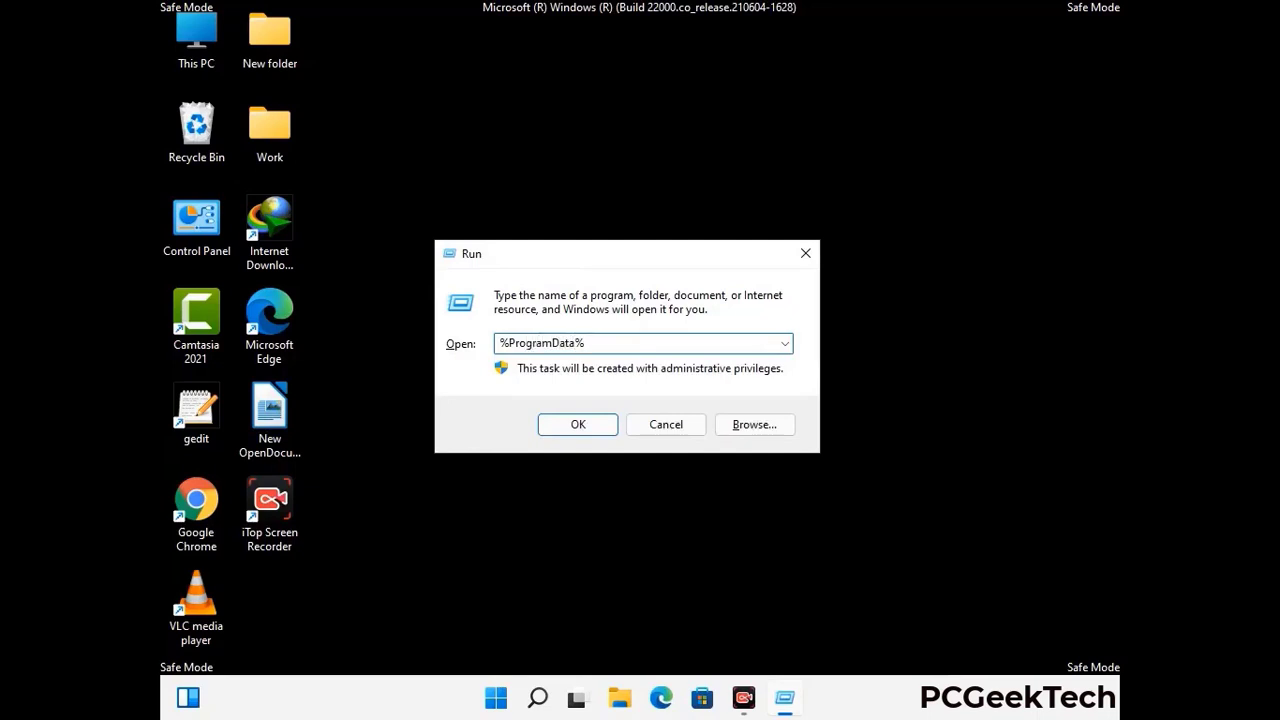
key(Return)
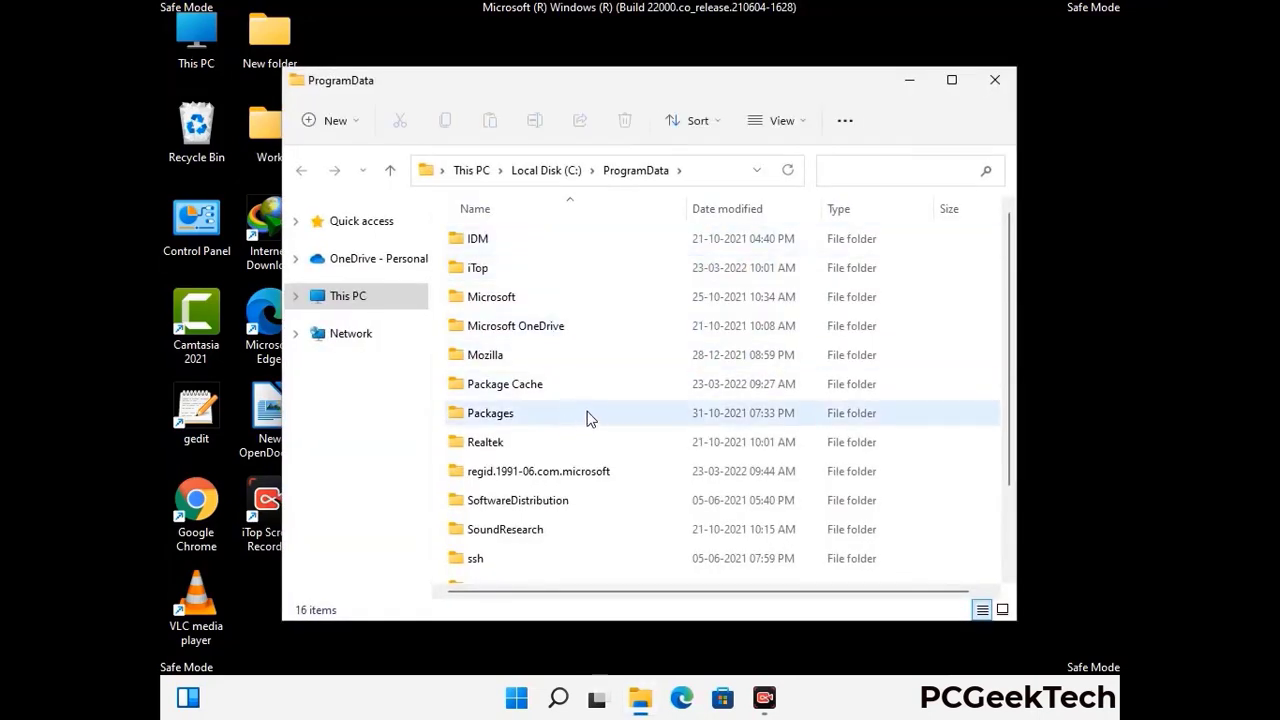
- Delete the Mozilla folder from ProgramData and close the window
scroll(588, 425, down, 1)
scroll(587, 440, down, 1)
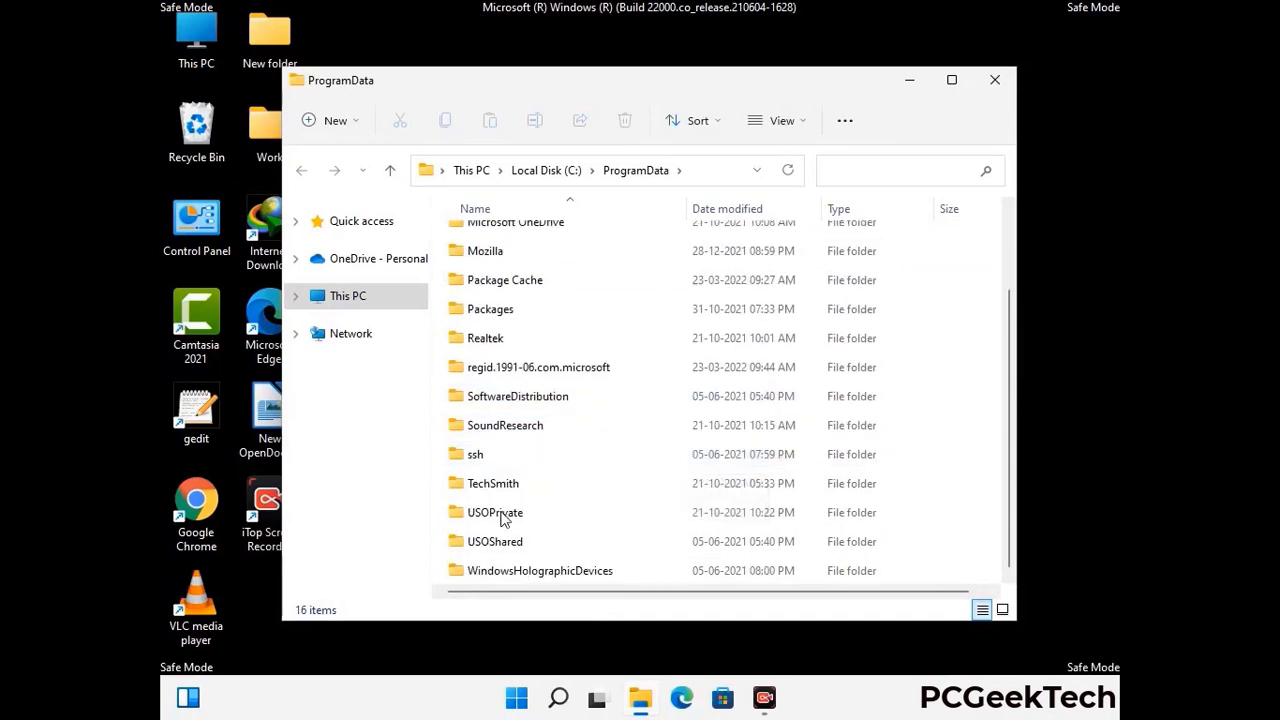
click(490, 251)
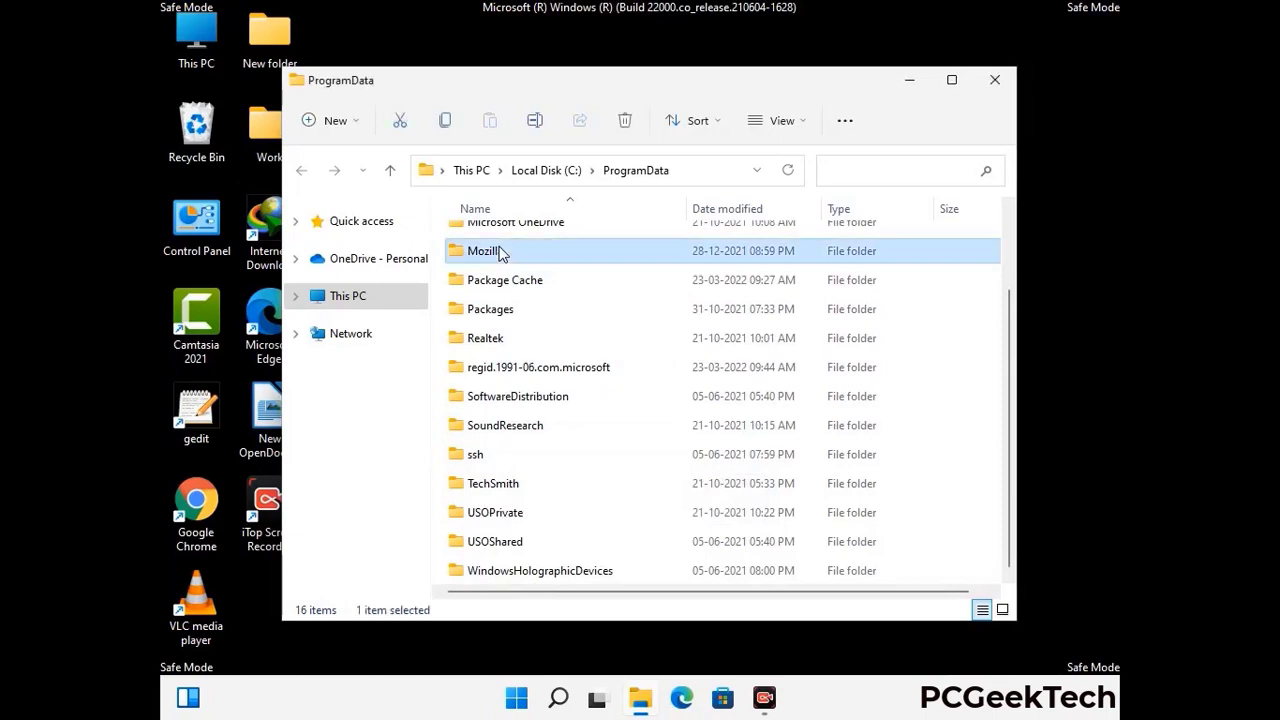
click(631, 121)
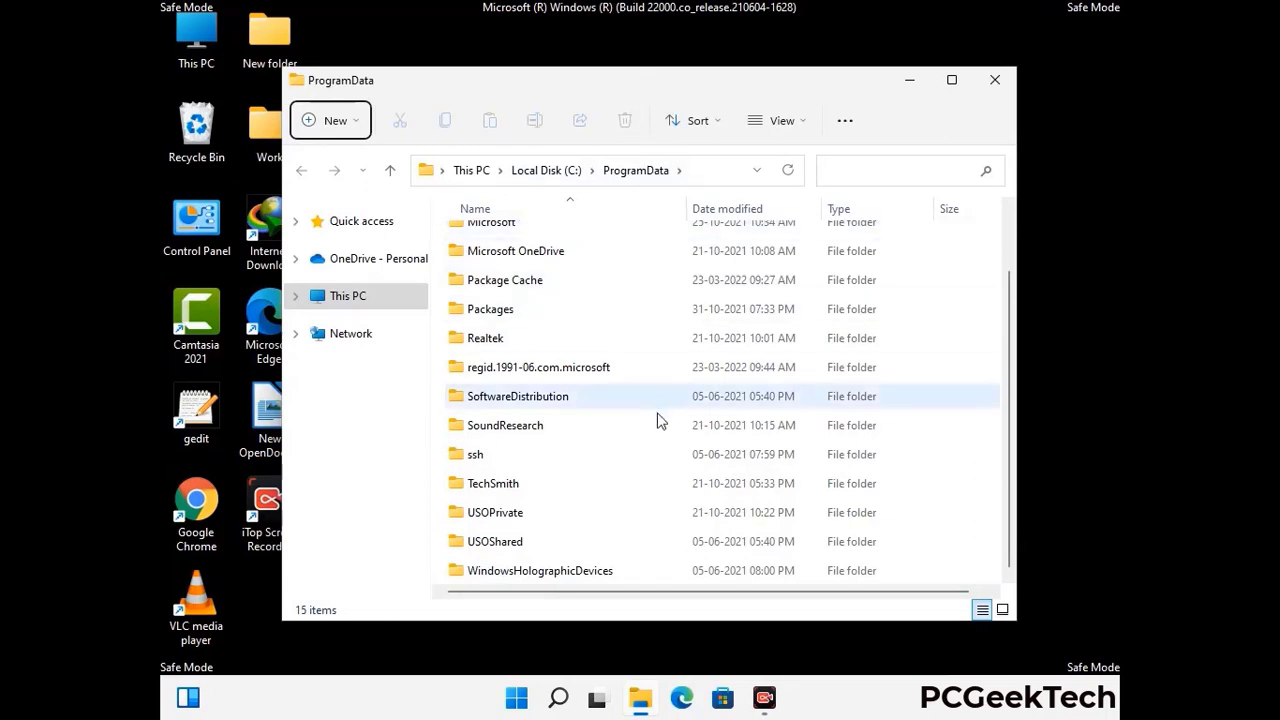
scroll(657, 420, up, 1)
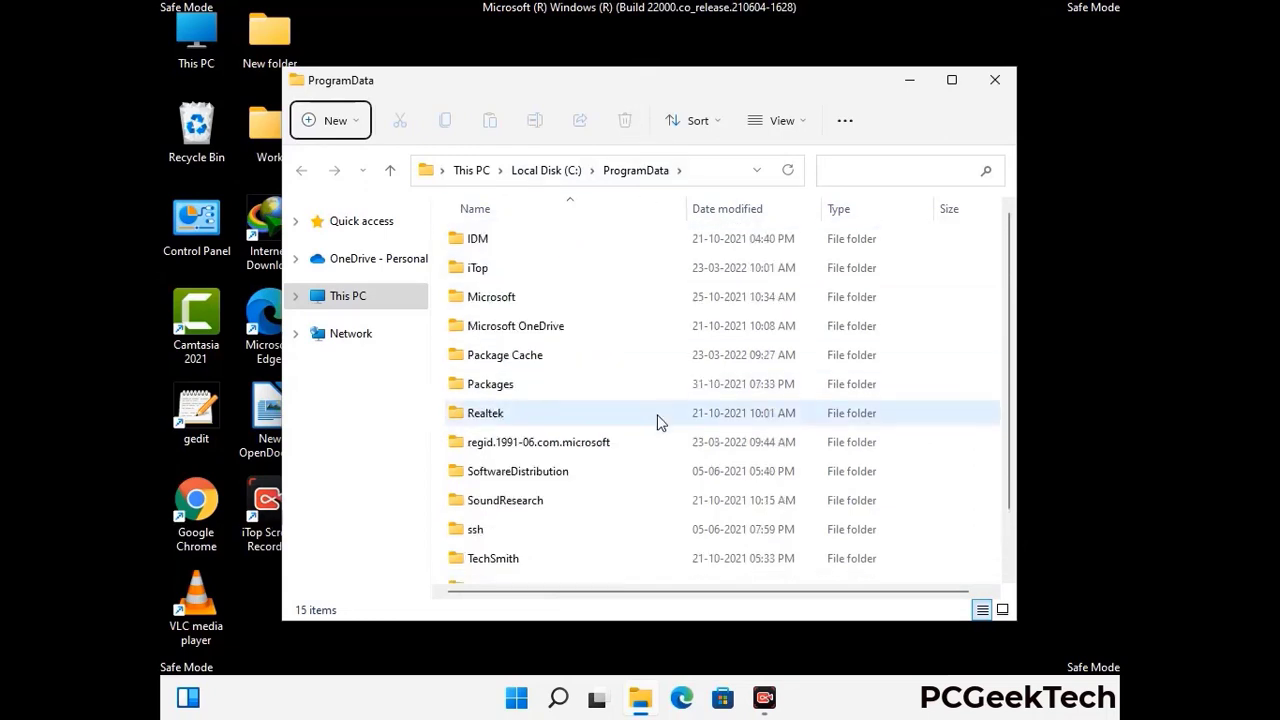
click(1005, 84)
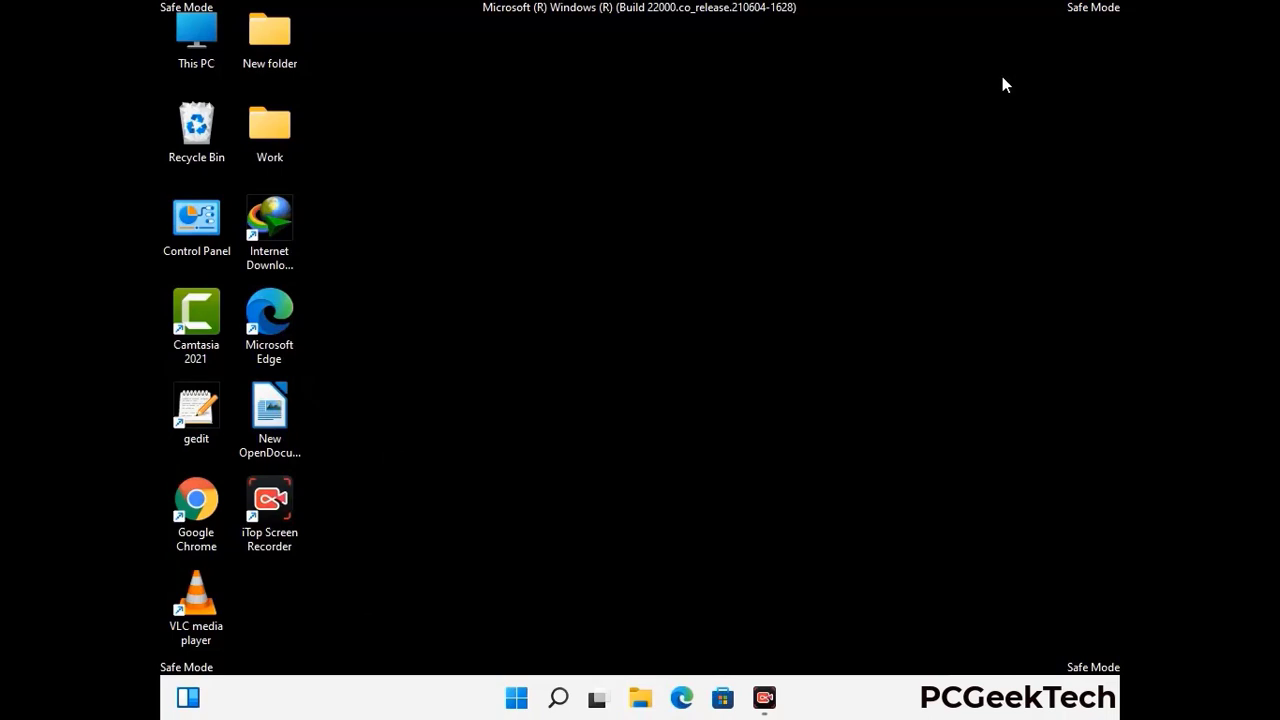
key(super+r)
drag(418, 463, 665, 253)
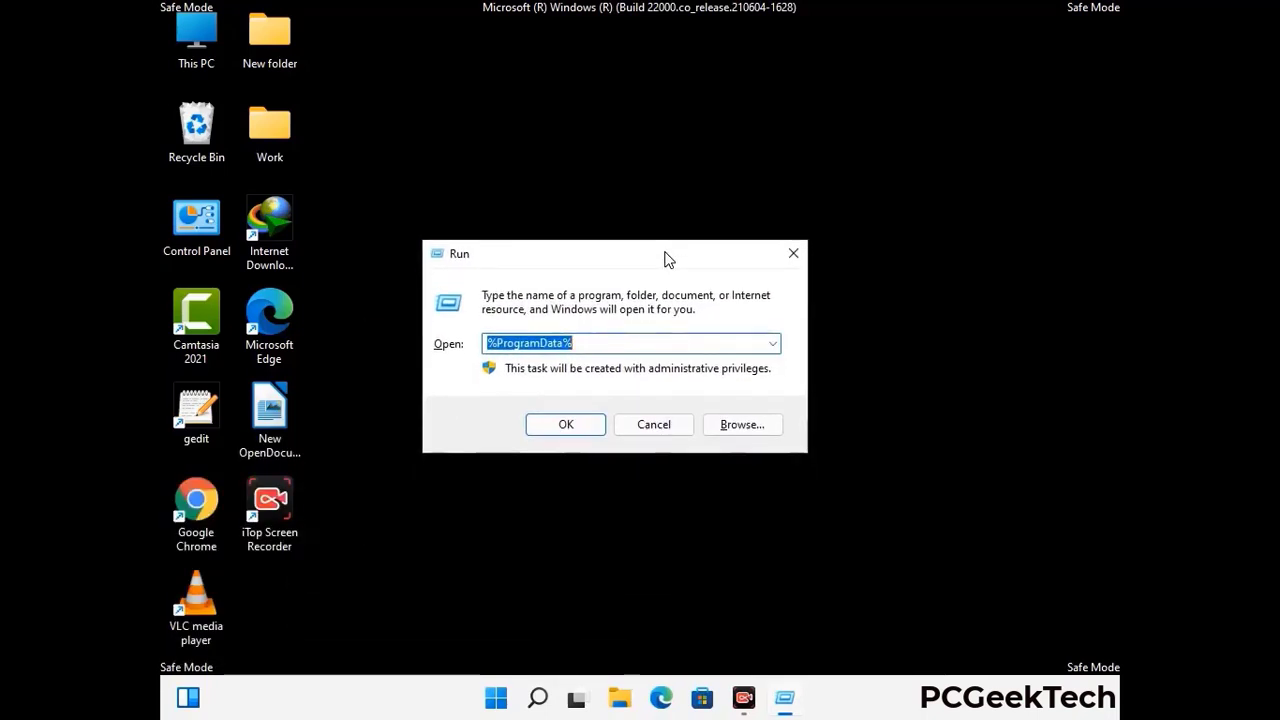
text(%Wi)
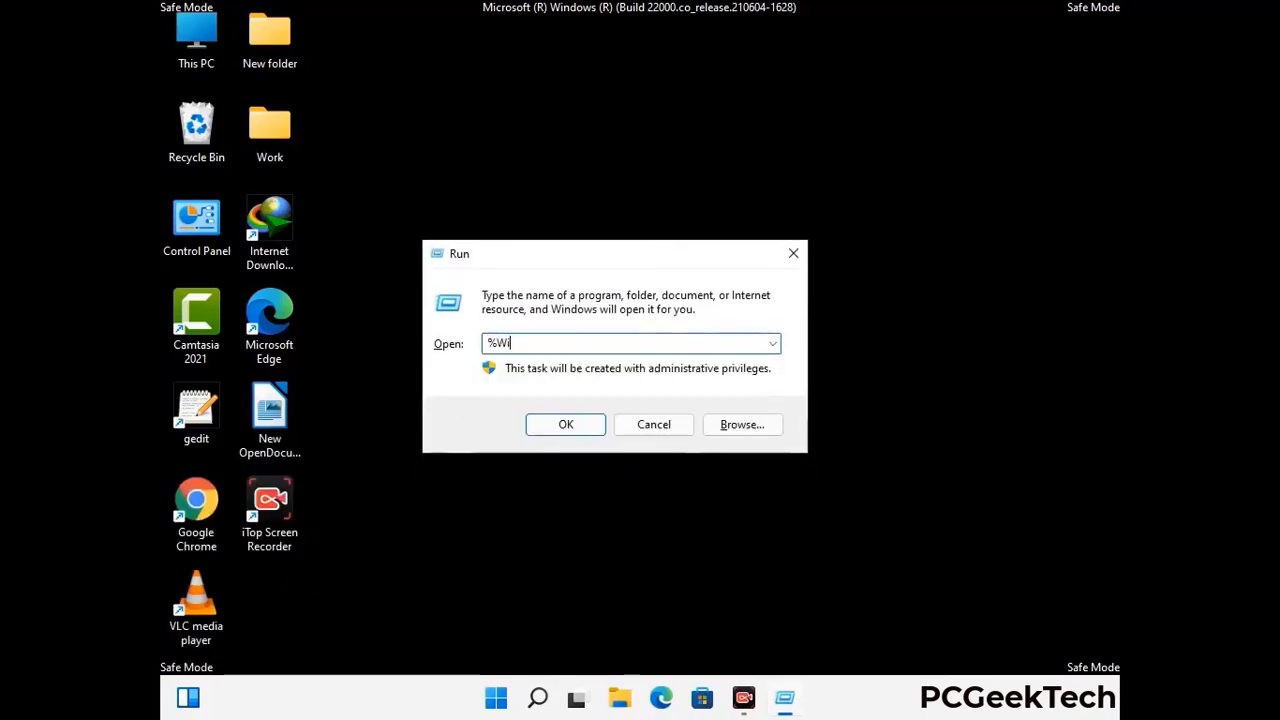
text(nDir%)
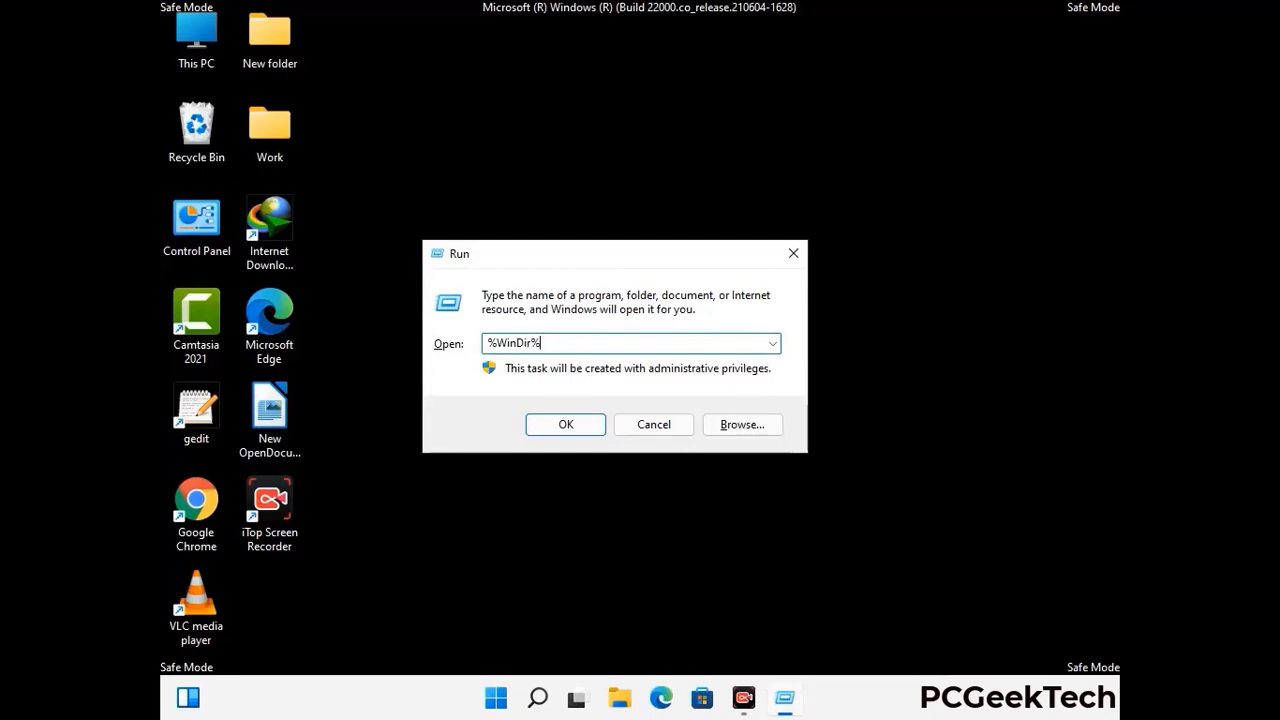
key(Return)
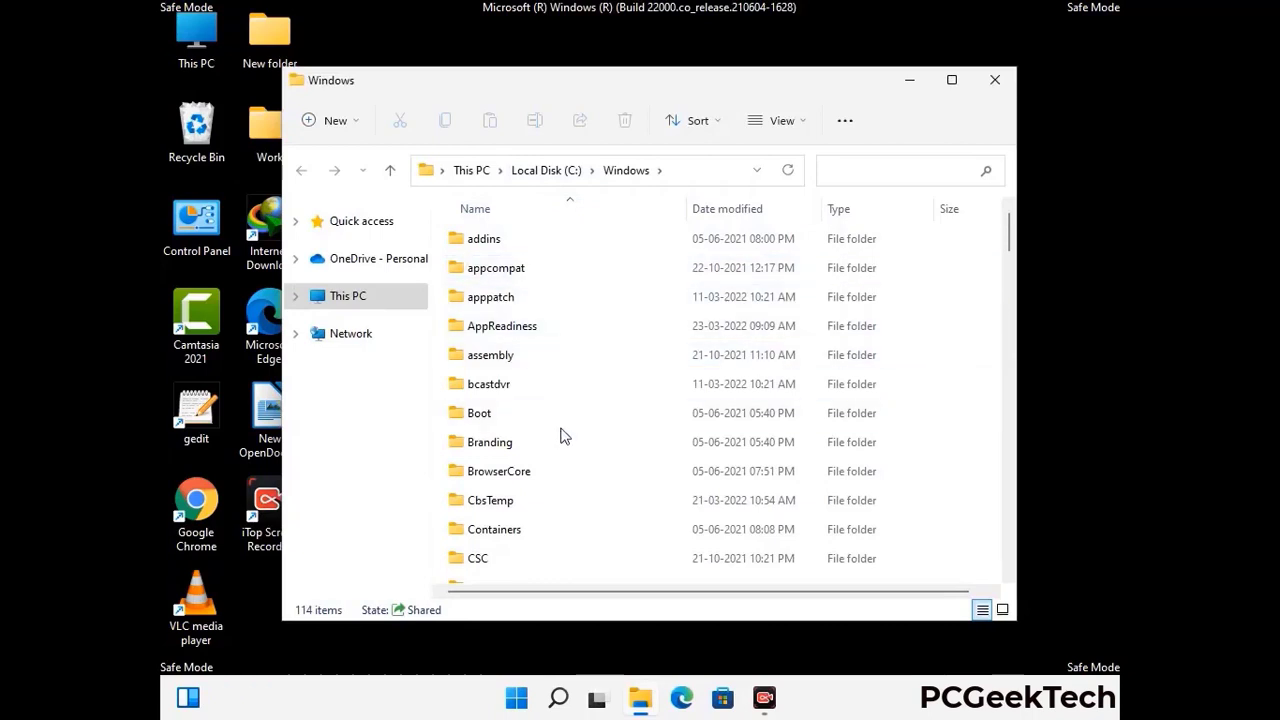
scroll(560, 437, down, 1)
scroll(562, 445, down, 3)
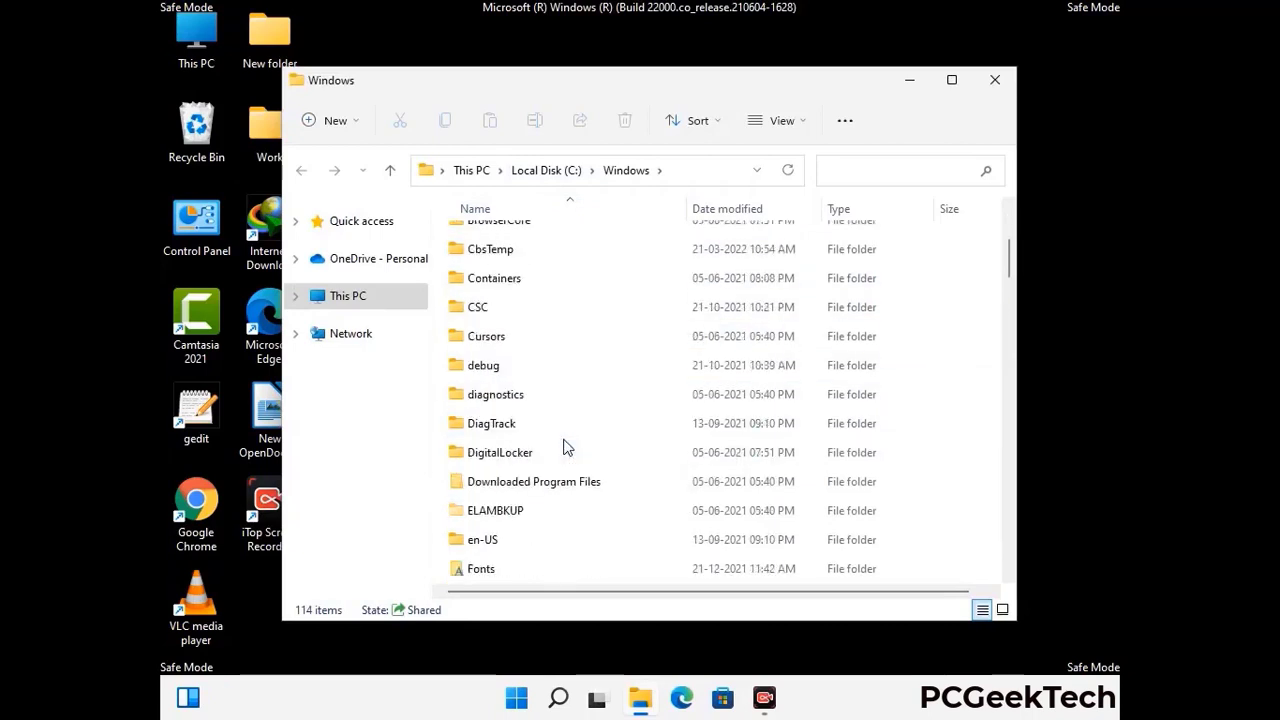
scroll(563, 450, down, 5)
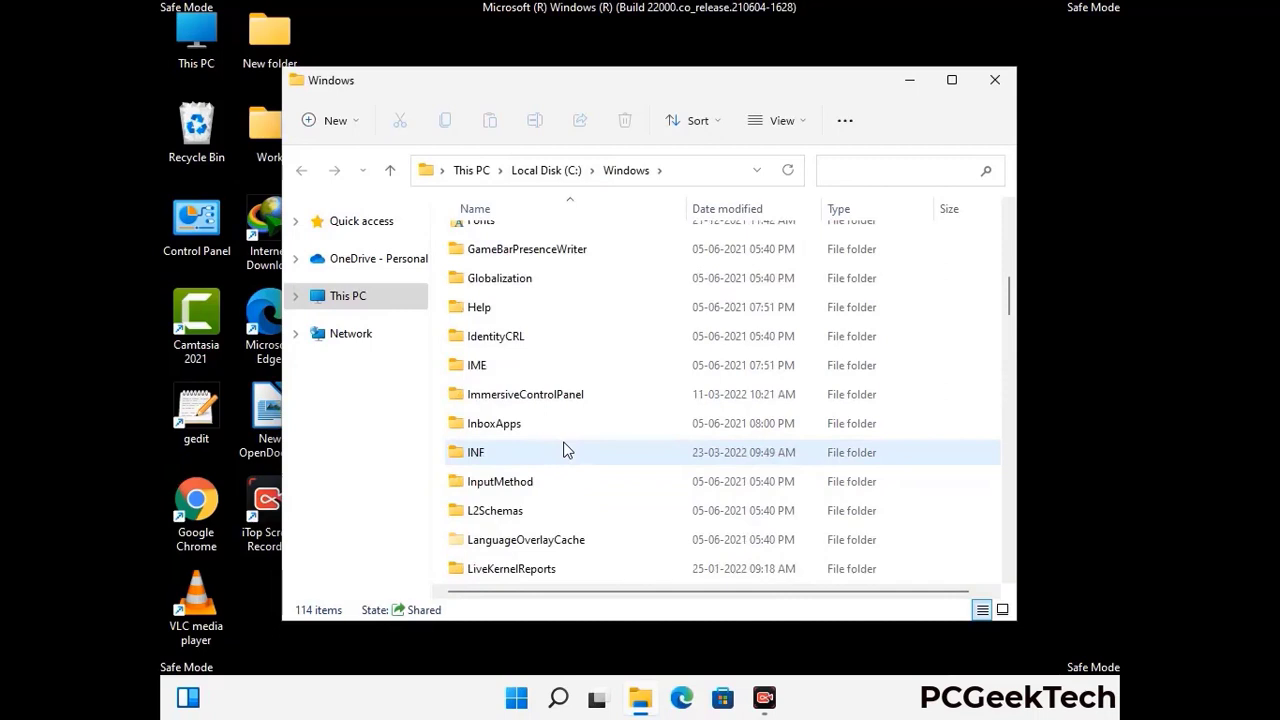
scroll(563, 450, down, 4)
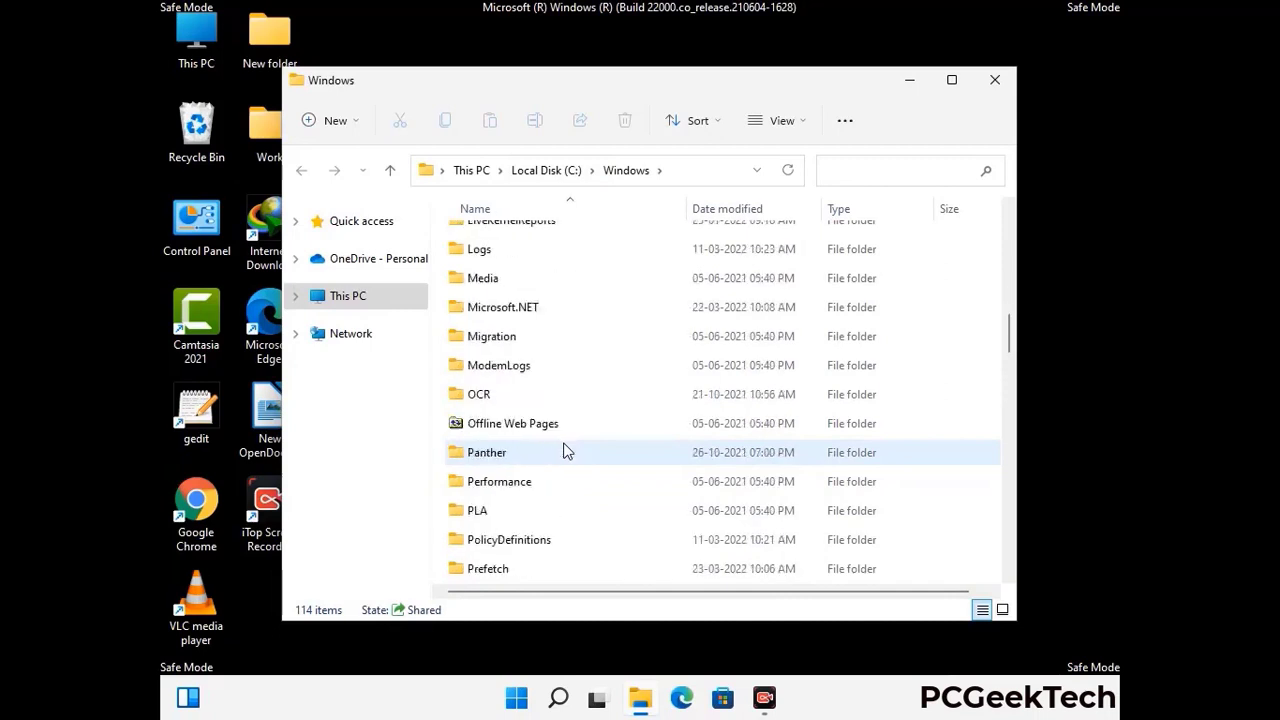
scroll(563, 451, down, 6)
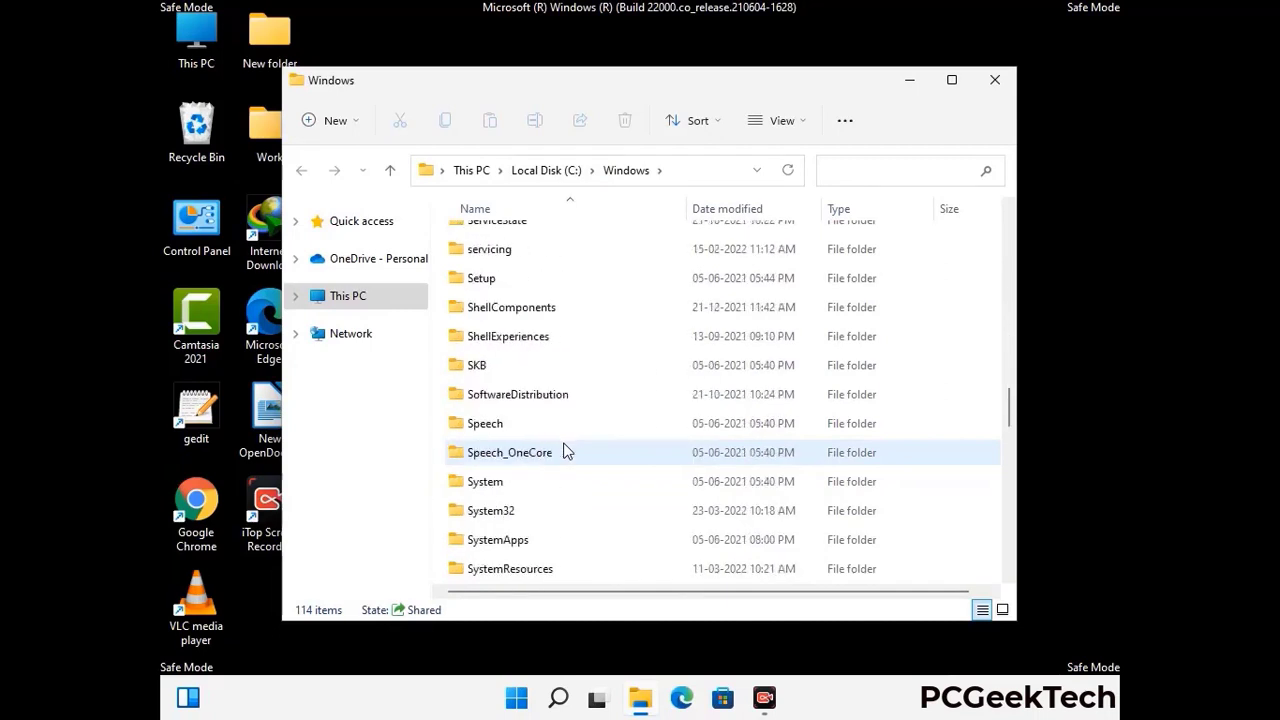
scroll(563, 451, down, 7)
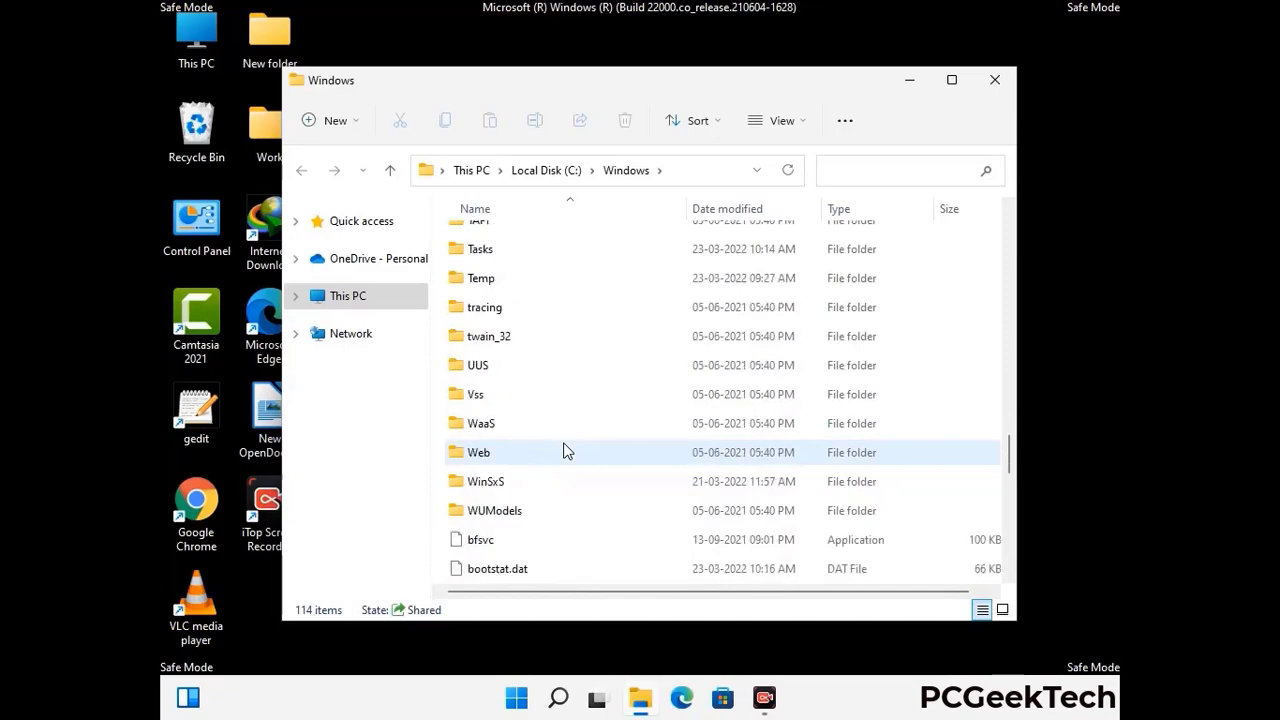
scroll(563, 451, down, 7)
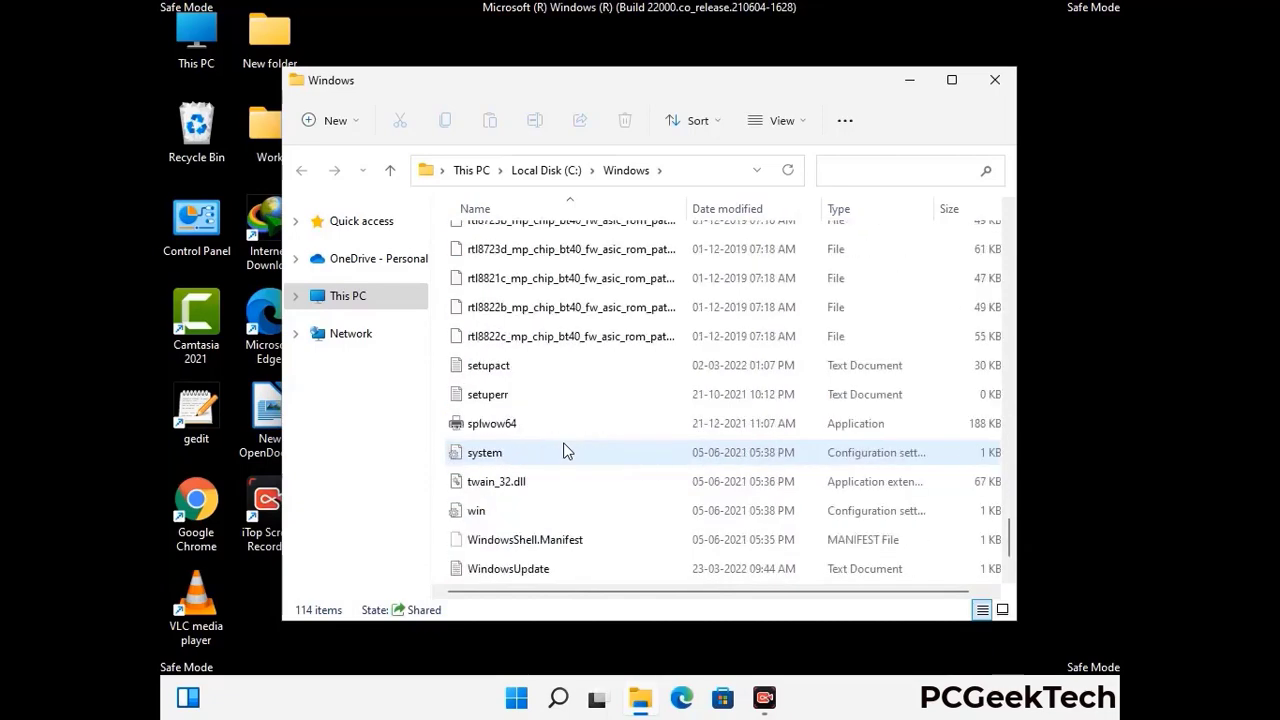
scroll(563, 451, up, 10)
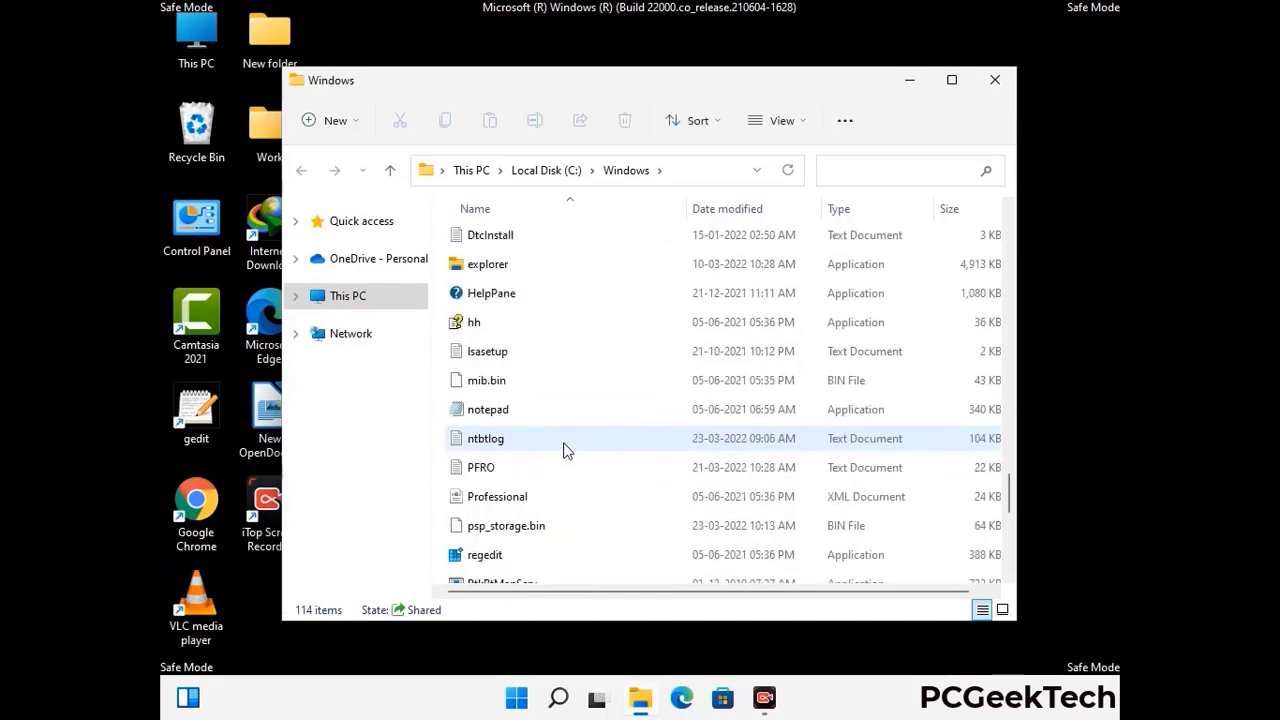
scroll(563, 451, up, 3)
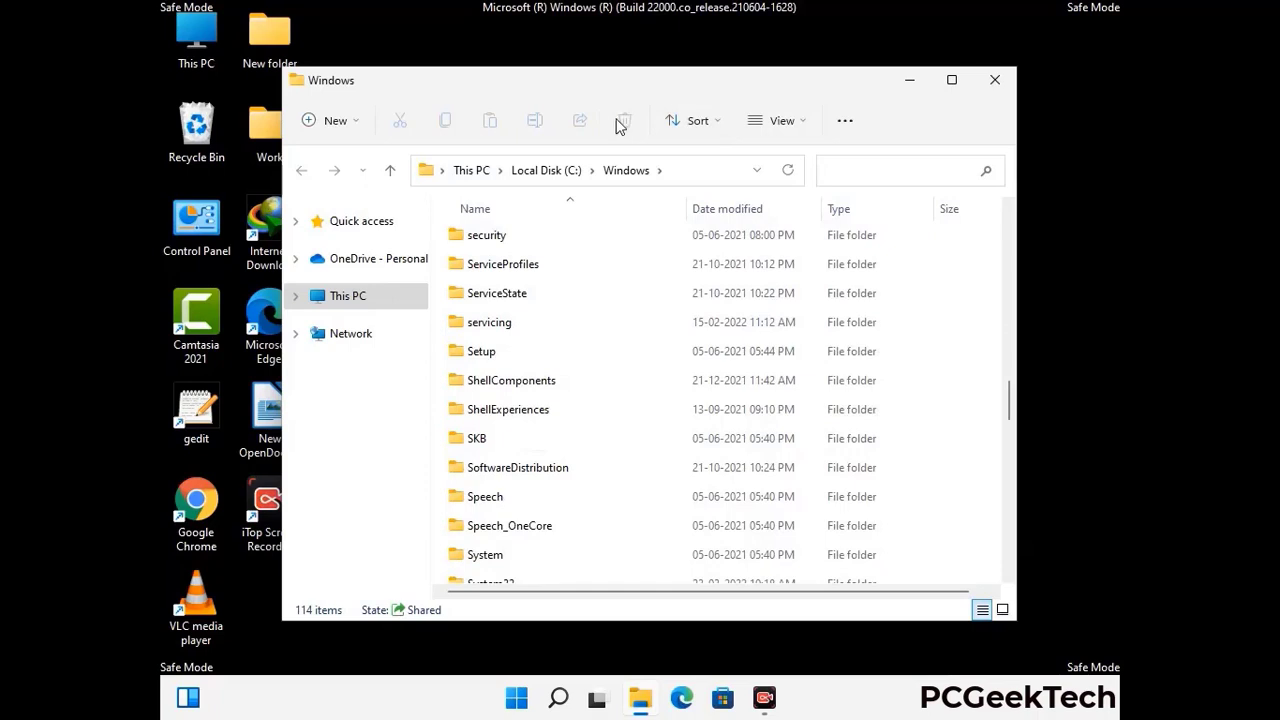
click(1003, 84)
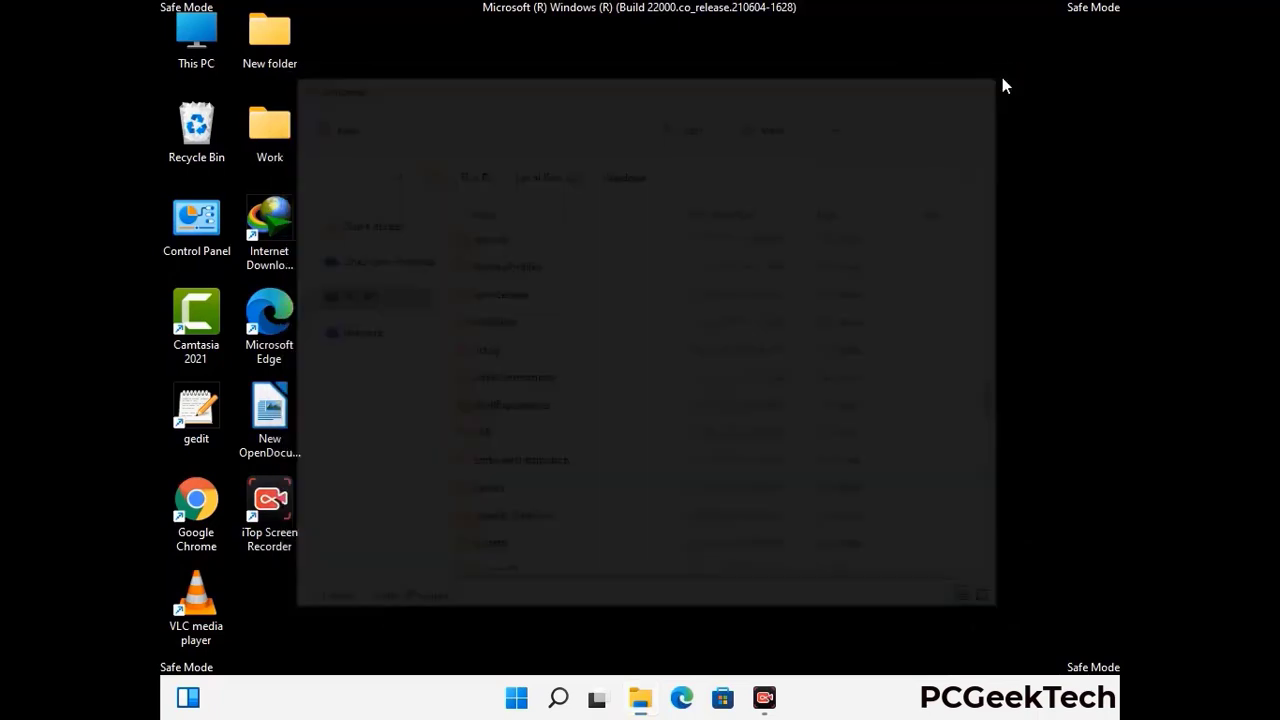
- Open the user's Temp folder by running %temp%
key(super+r)
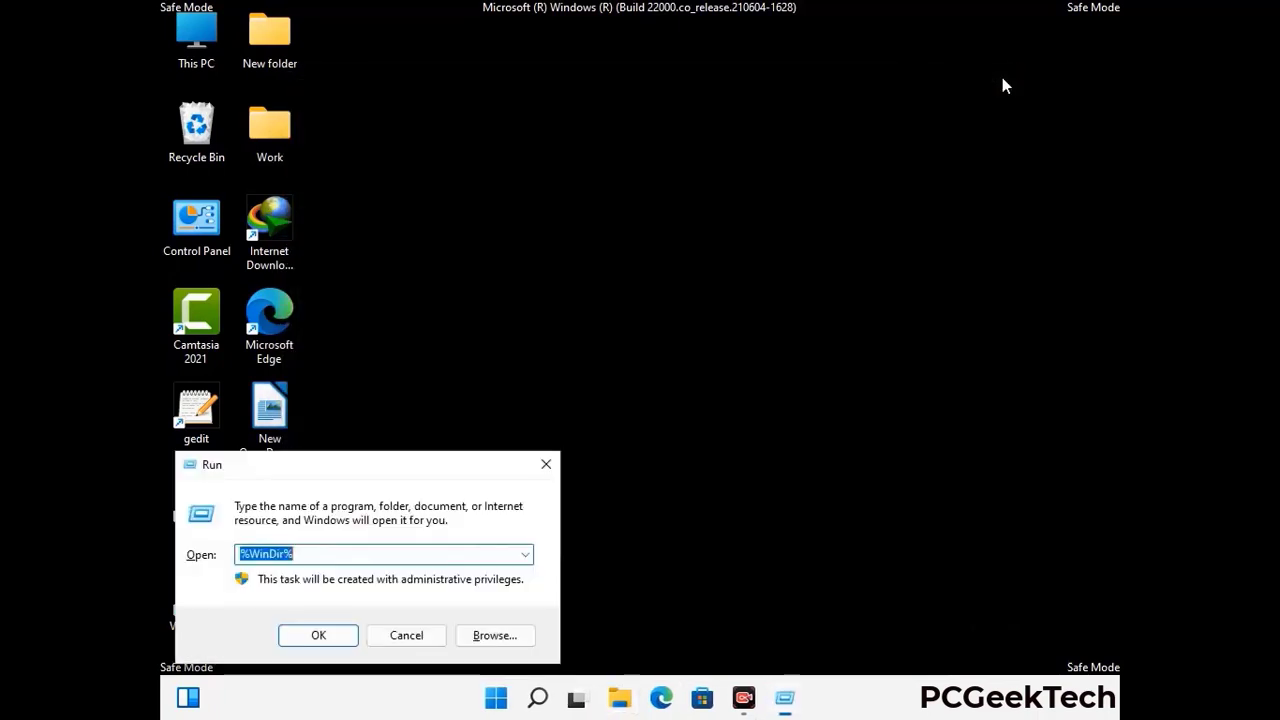
drag(423, 471, 726, 171)
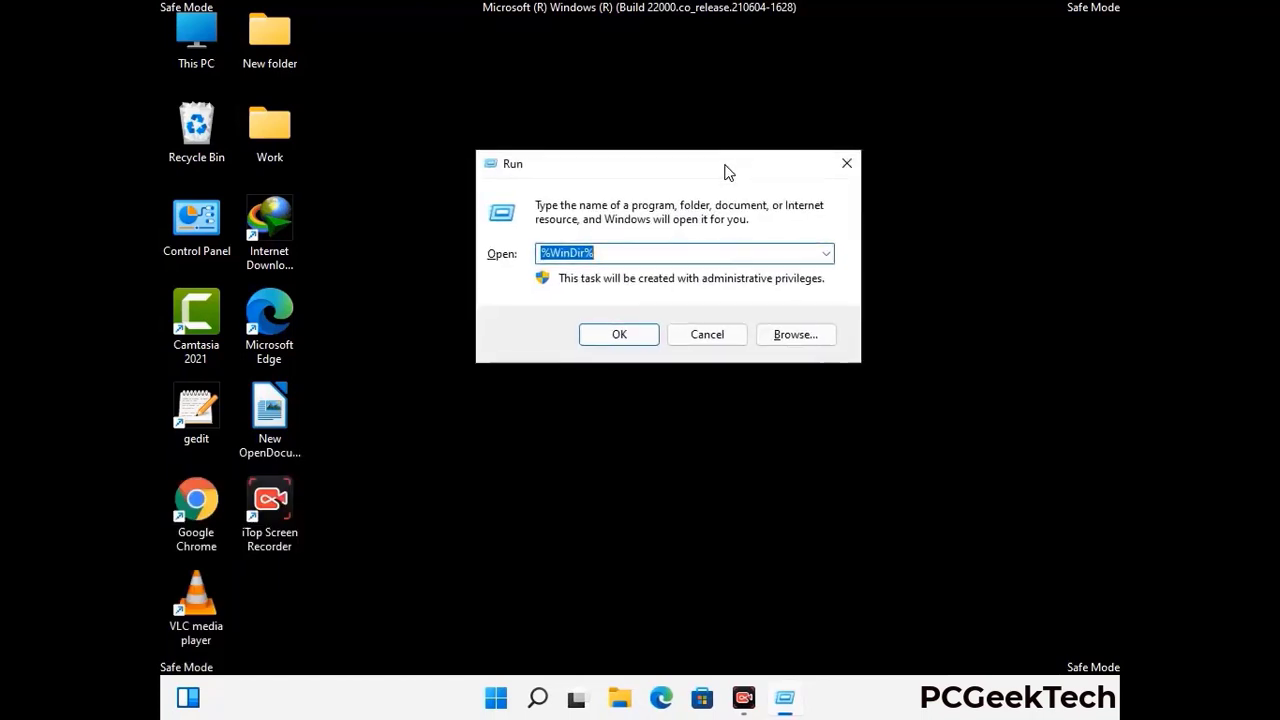
text(%temp%)
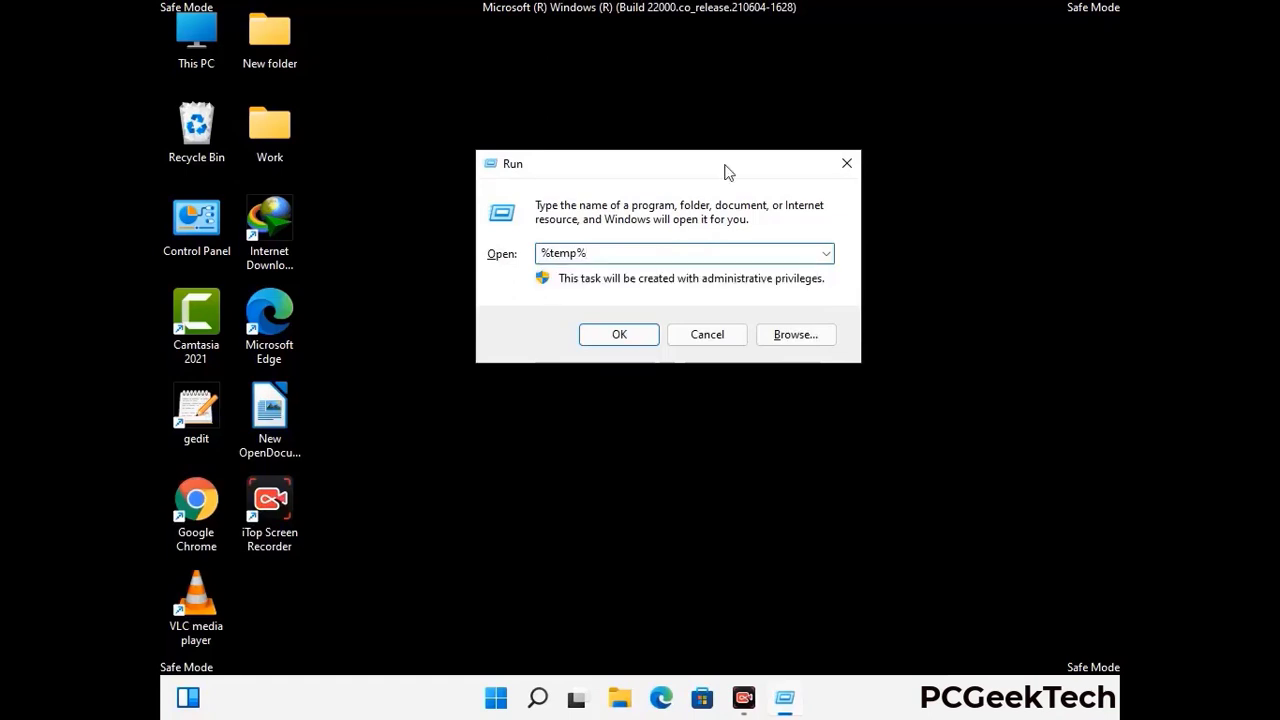
click(638, 326)
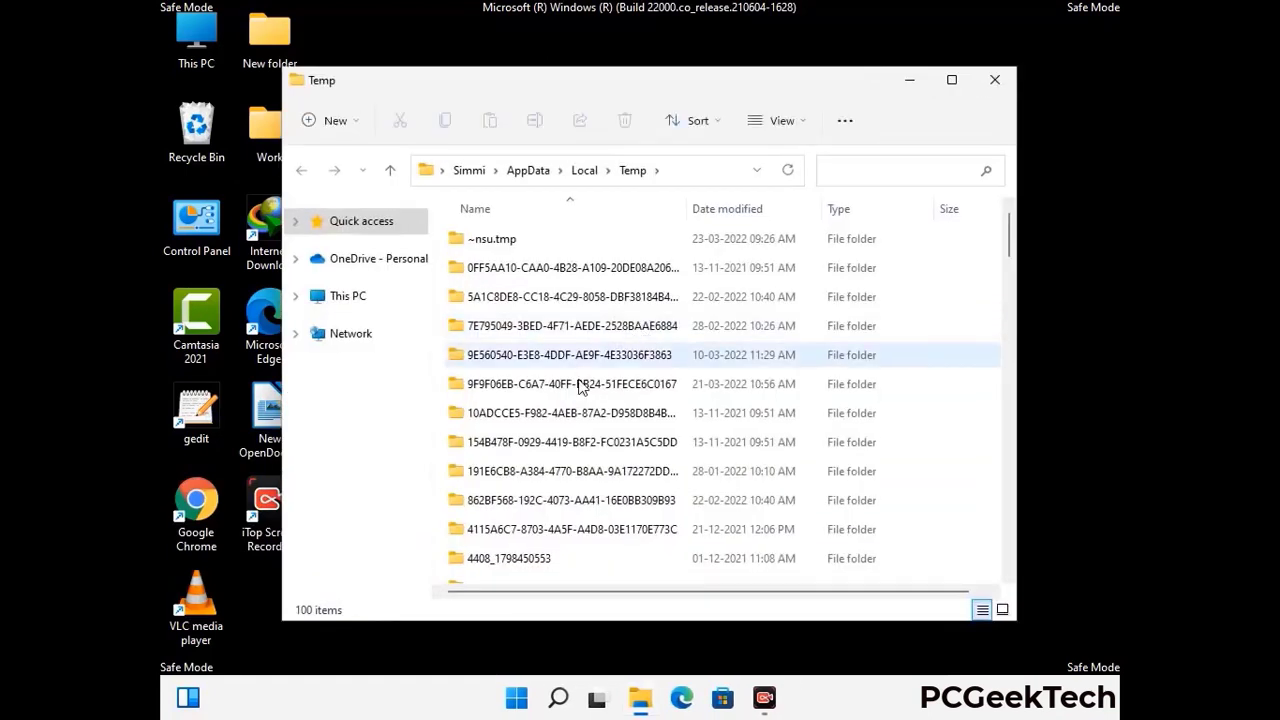
- Select all 100 Temp items, delete them, and close the window
click(580, 385)
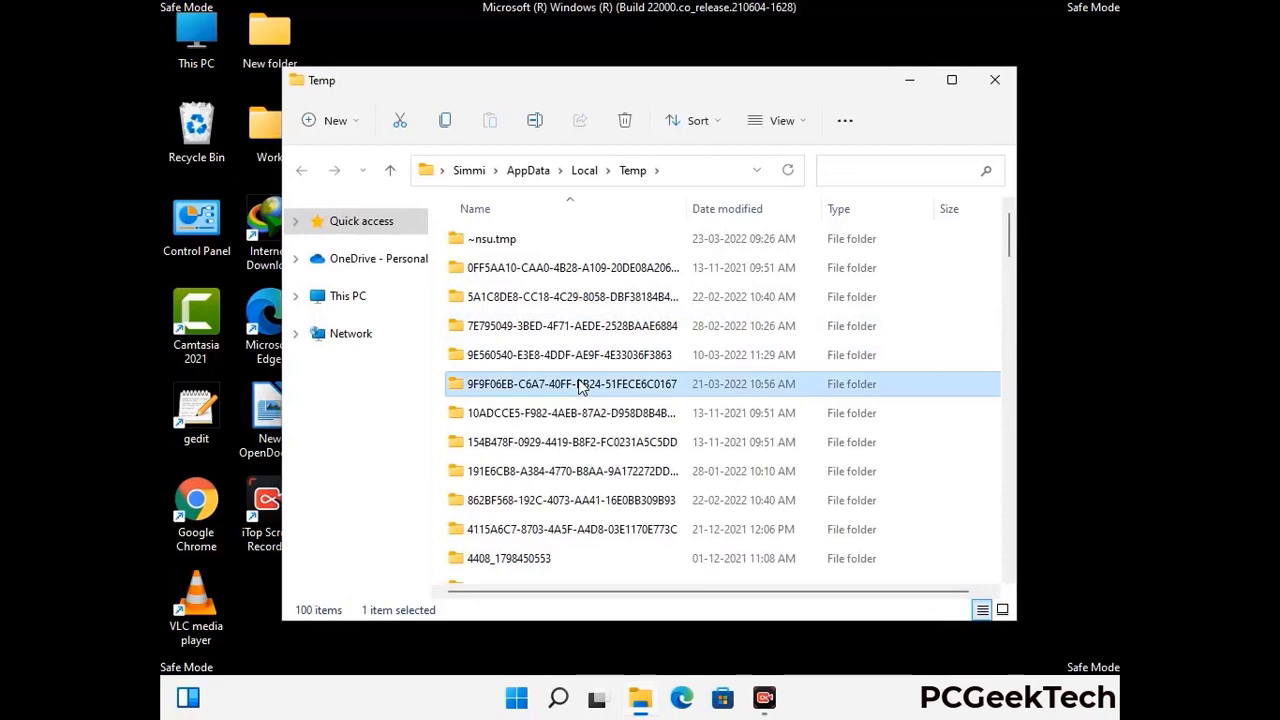
key(ctrl+a)
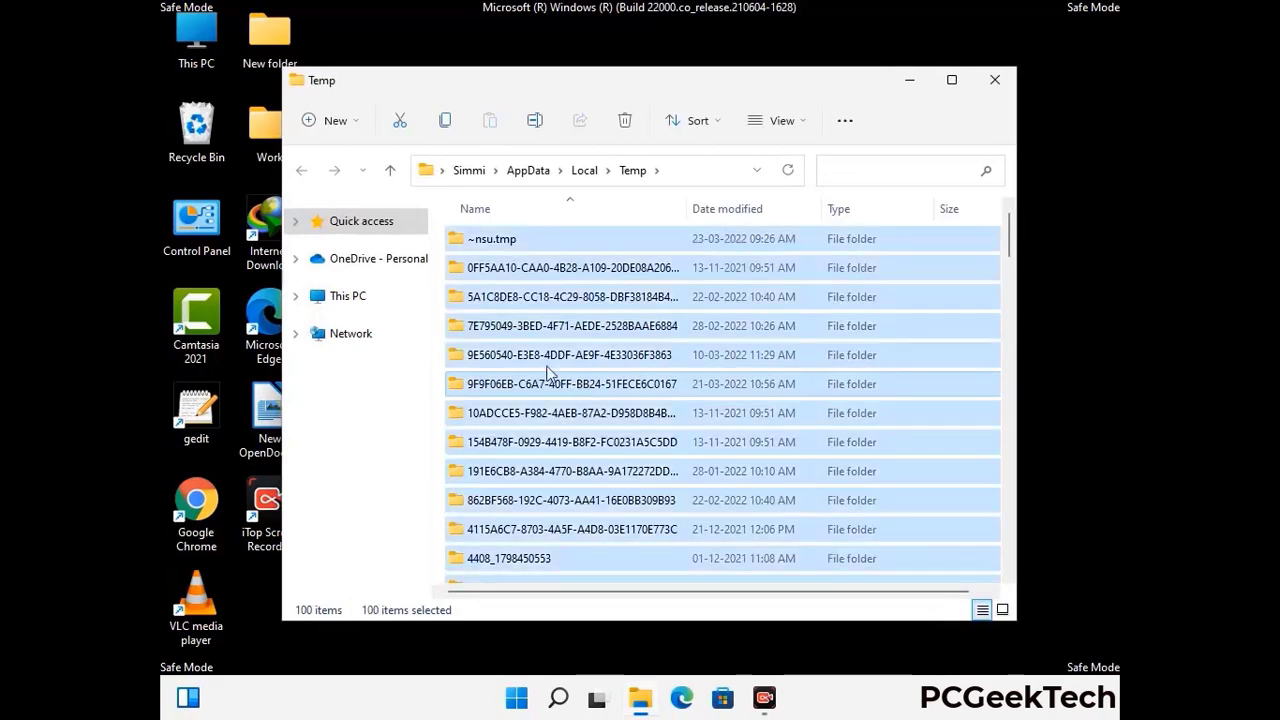
key(Tab)
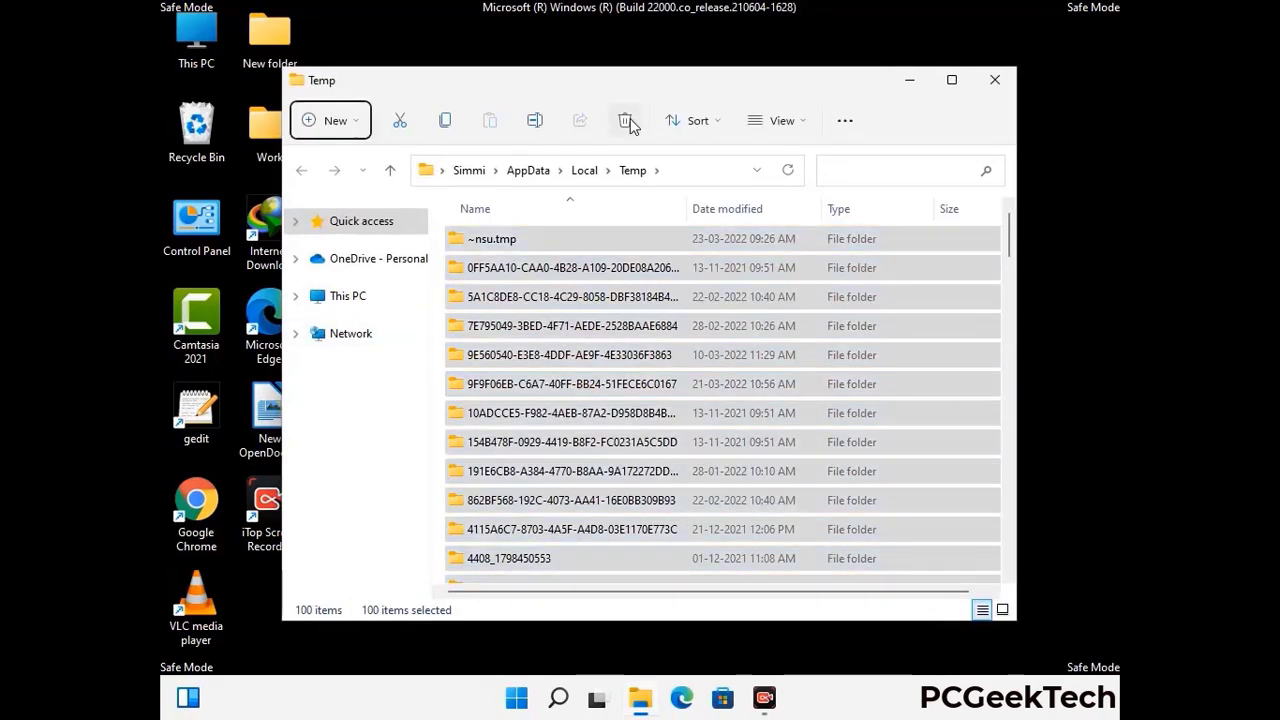
click(626, 121)
click(994, 80)
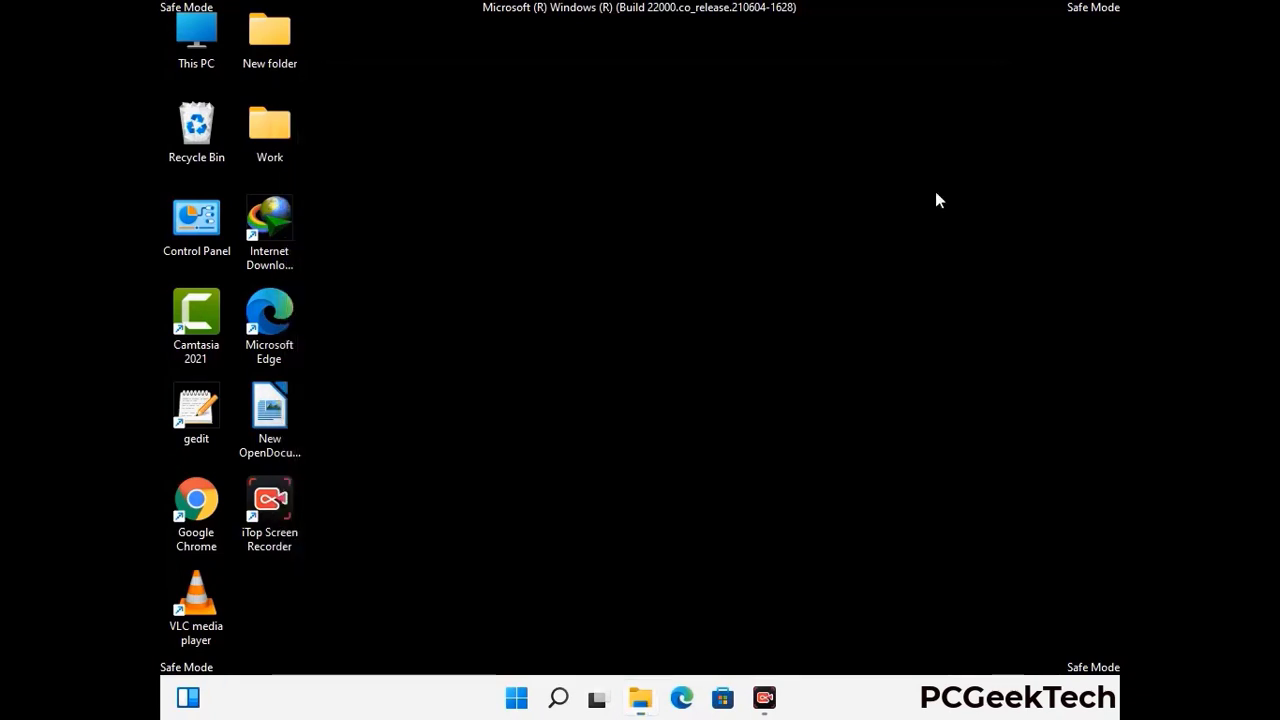
- Run 'temp' to open C:\Windows\Temp, delete all six items, and close it
key(super+r)
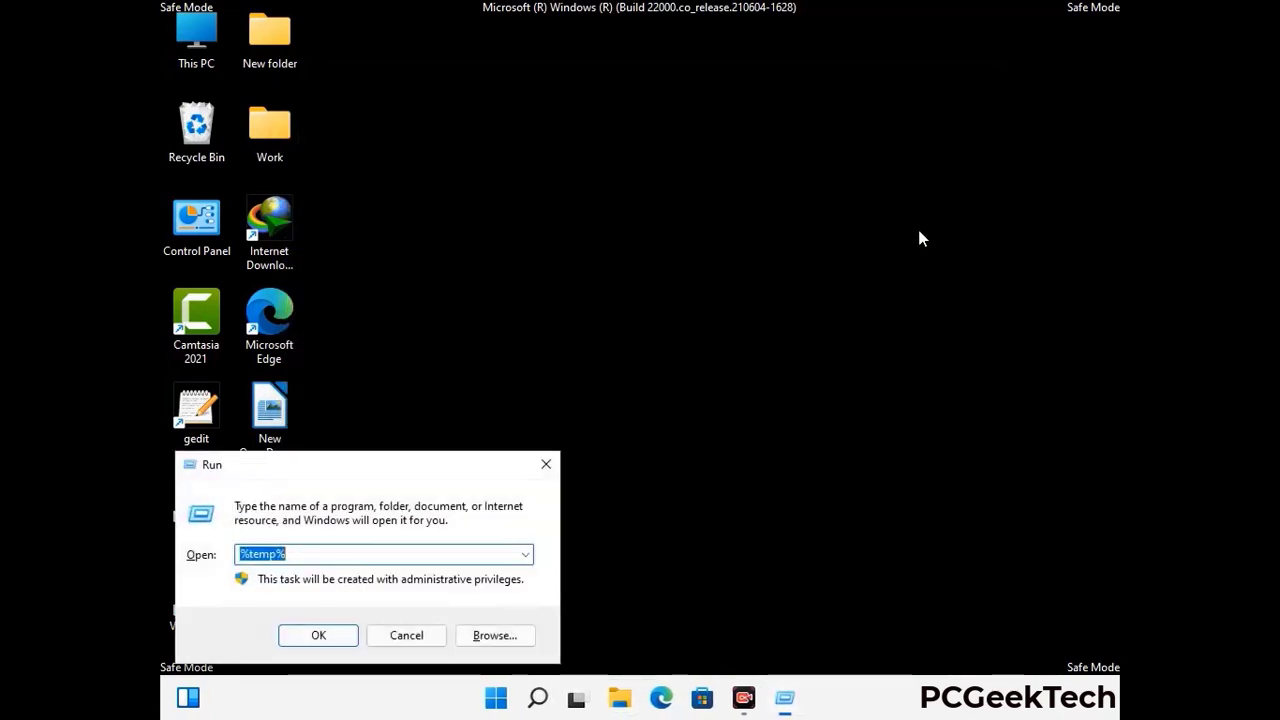
drag(436, 463, 731, 187)
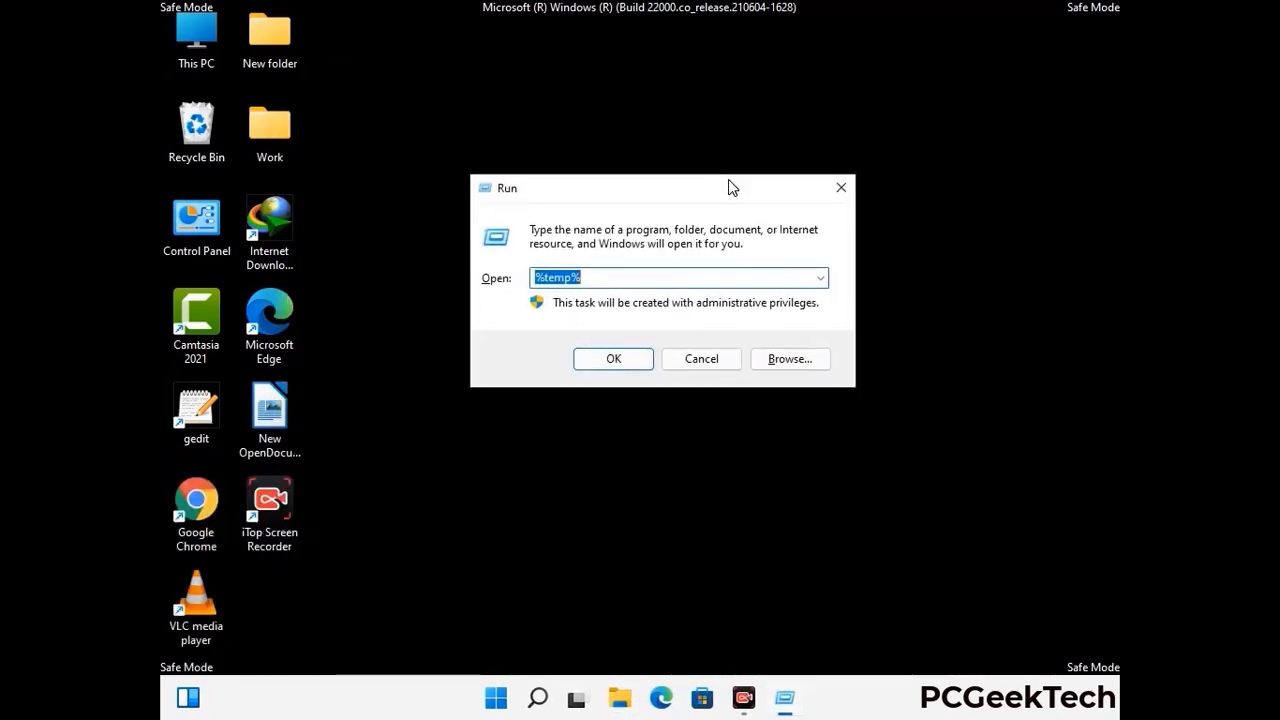
text(temp)
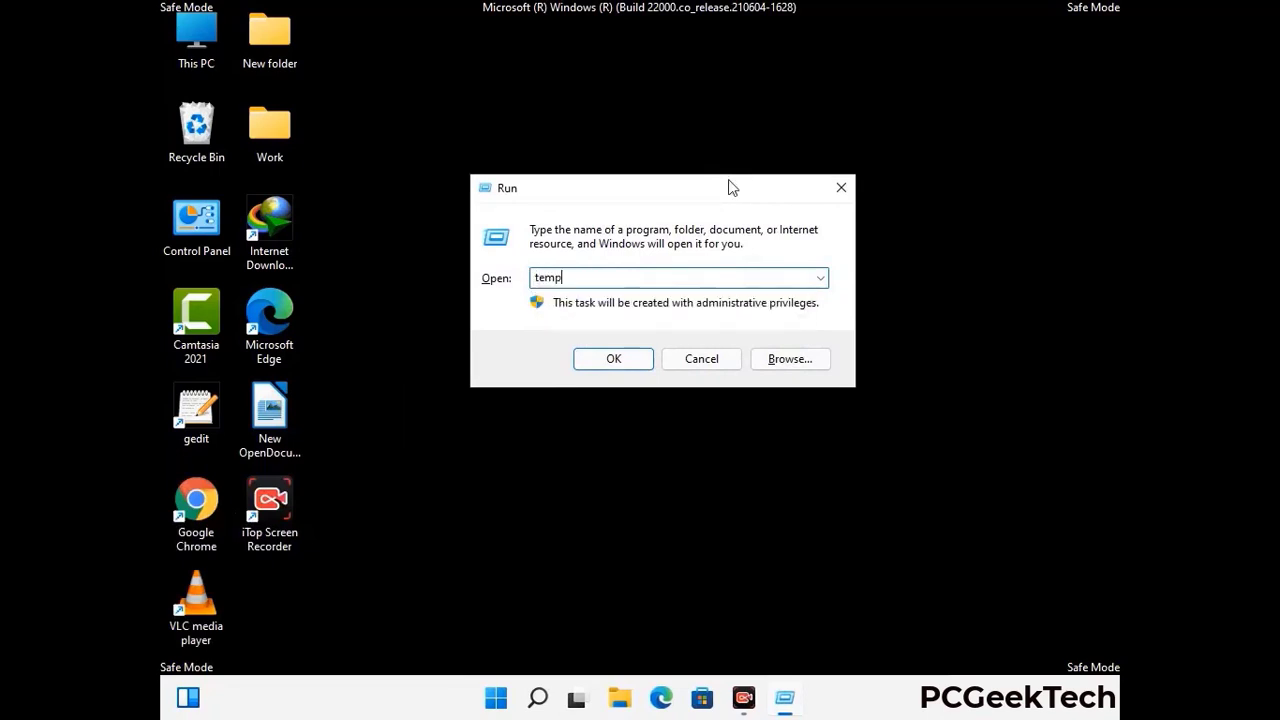
key(Return)
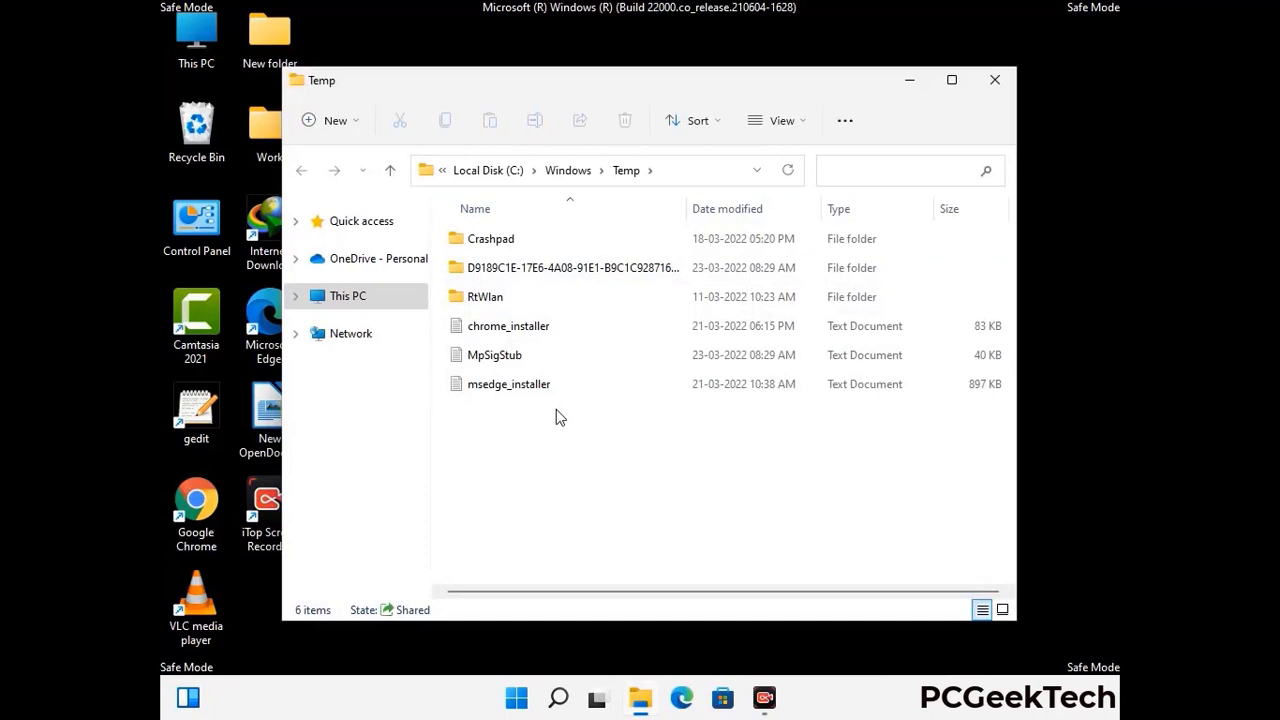
key(ctrl+a)
click(625, 120)
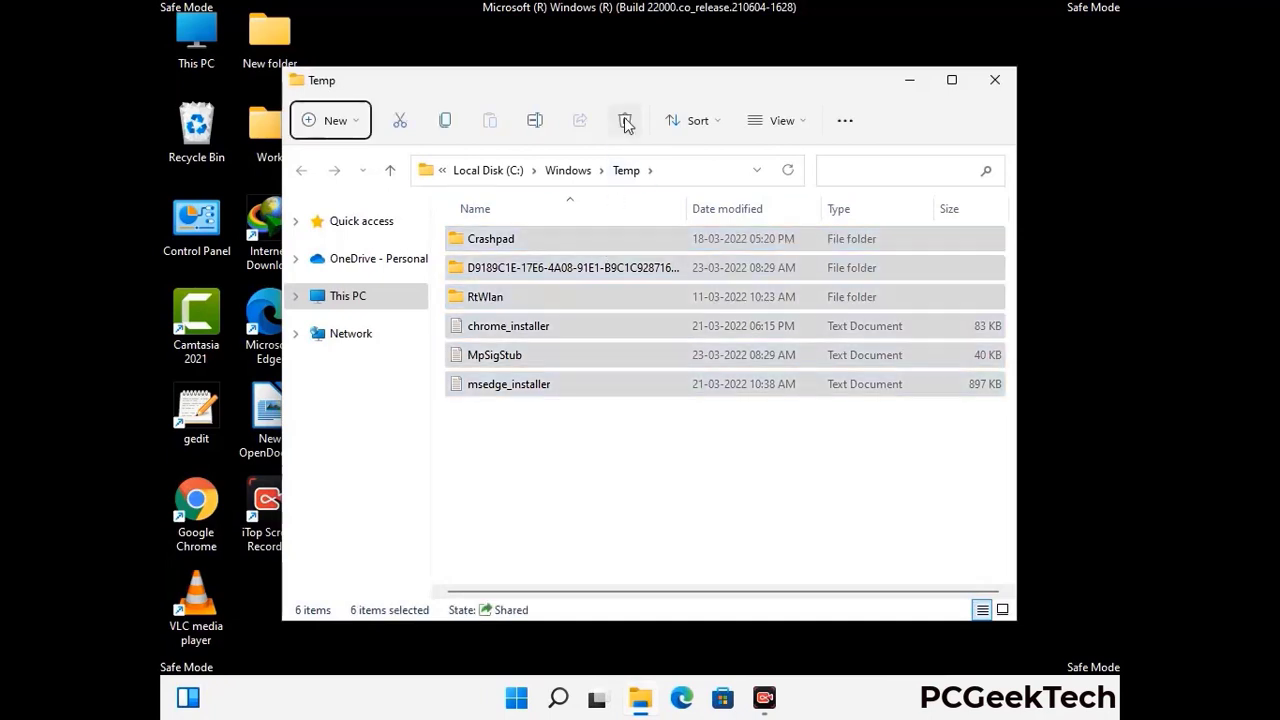
click(996, 82)
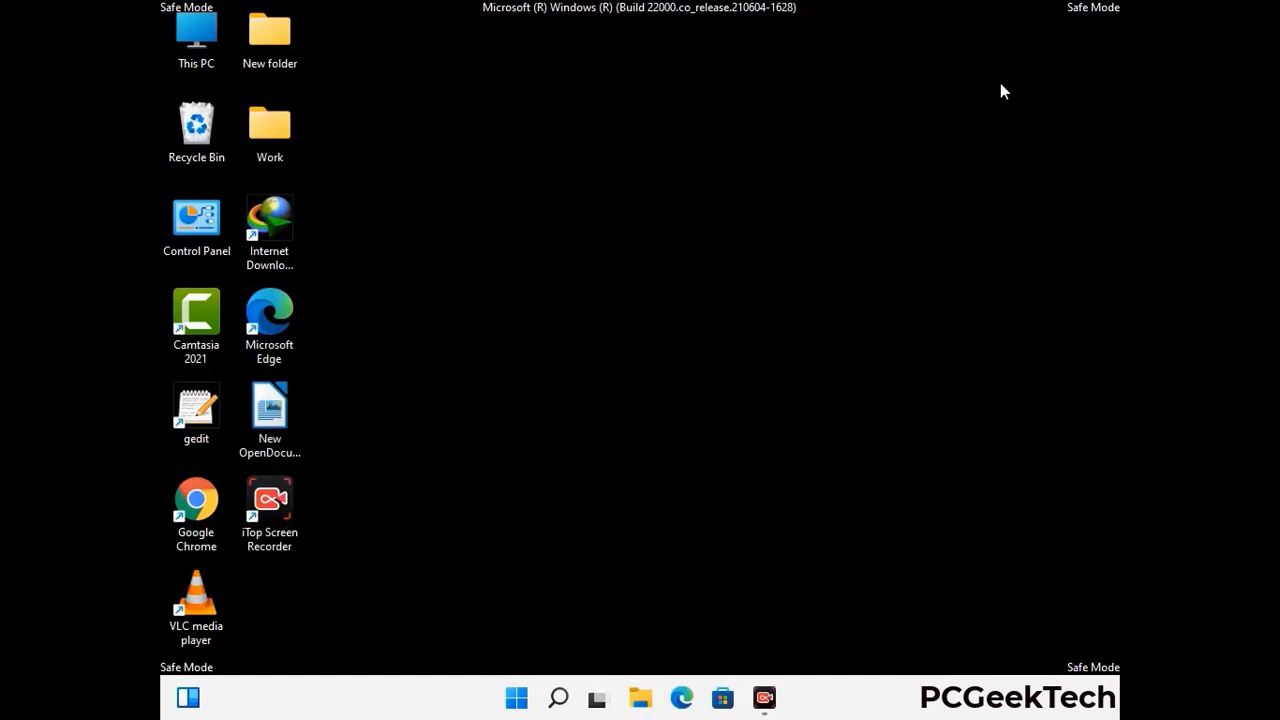
- Launch Registry Editor with the regedit command
key(super+r)
drag(391, 466, 666, 161)
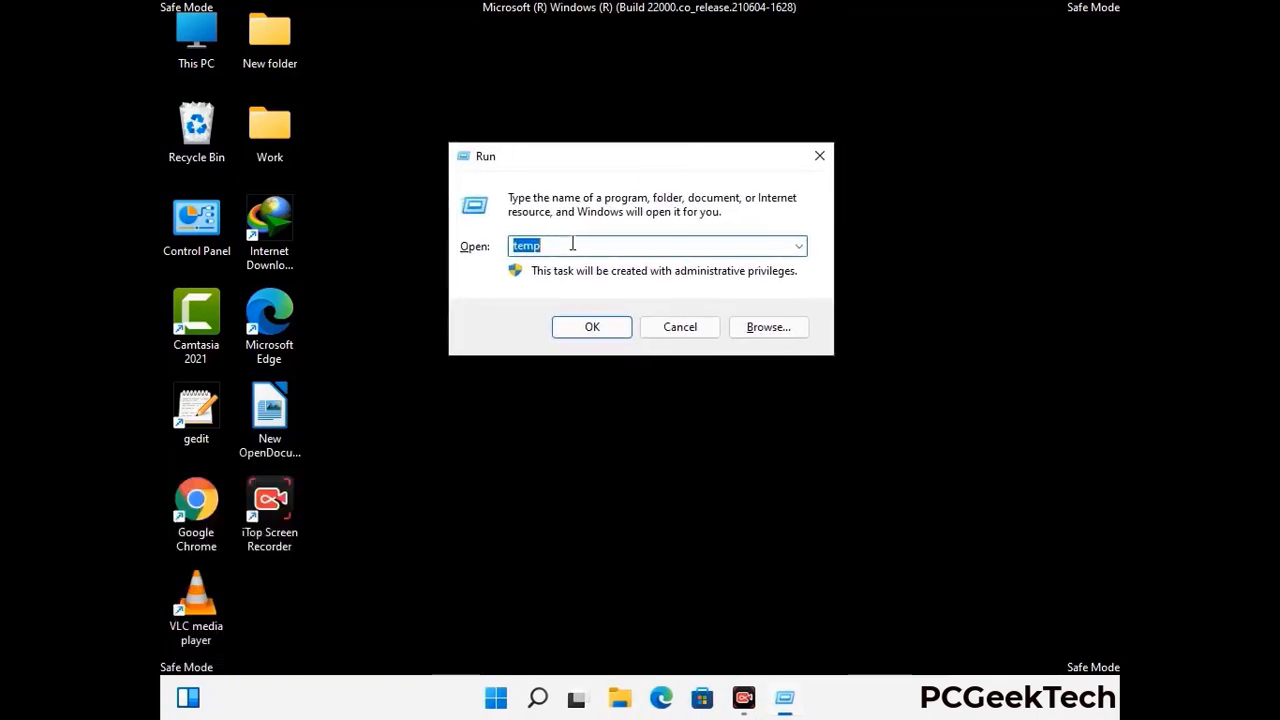
text(regedit)
key(Return)
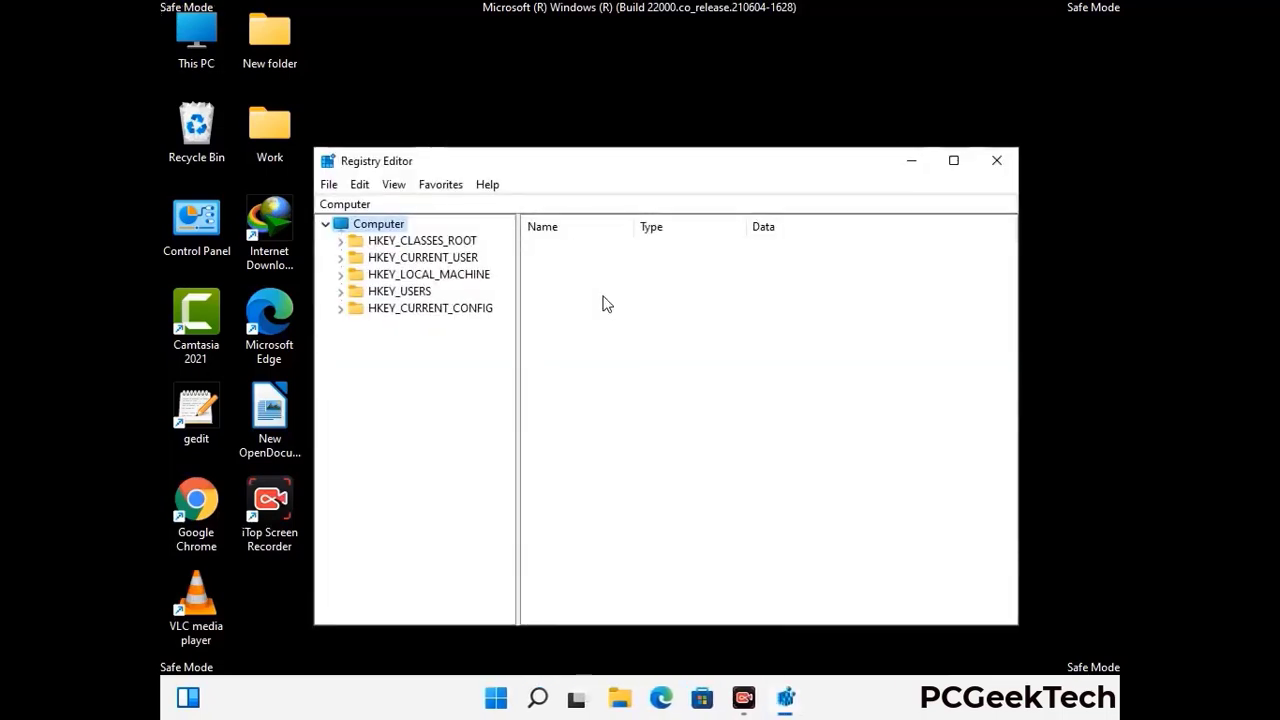
- Expand HKEY_CURRENT_USER > Software > Microsoft
click(429, 274)
click(340, 257)
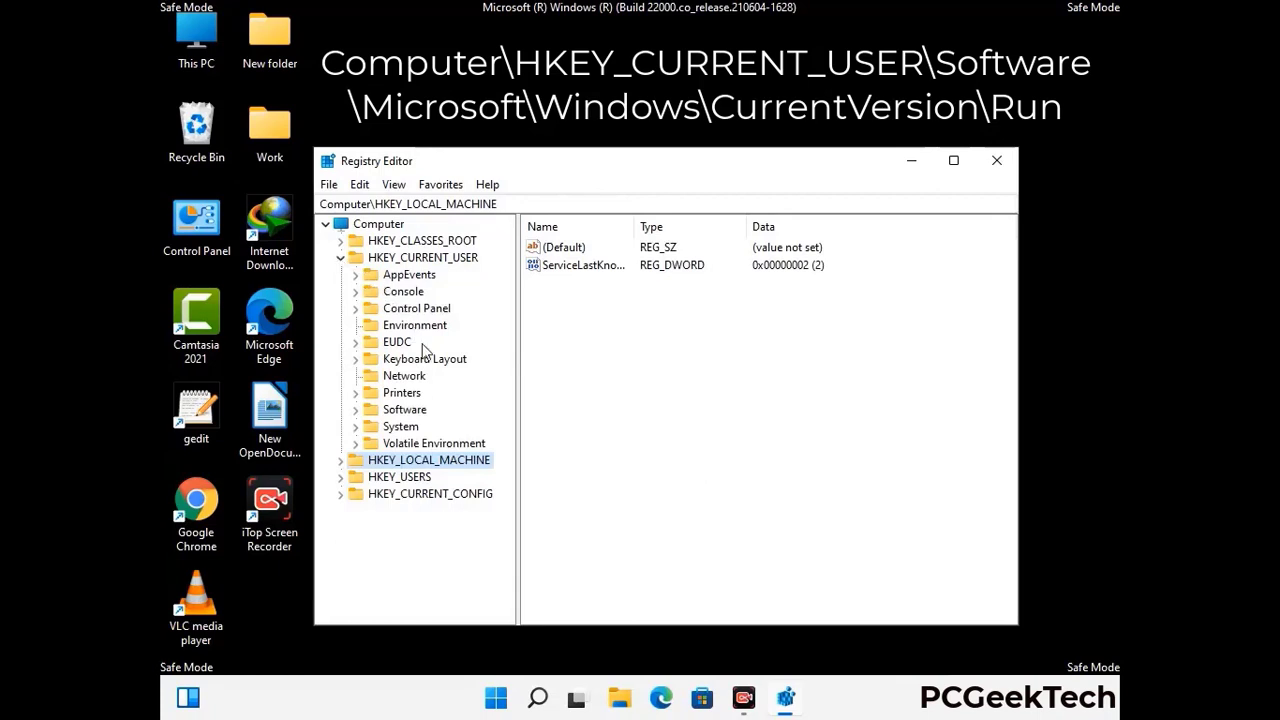
click(401, 411)
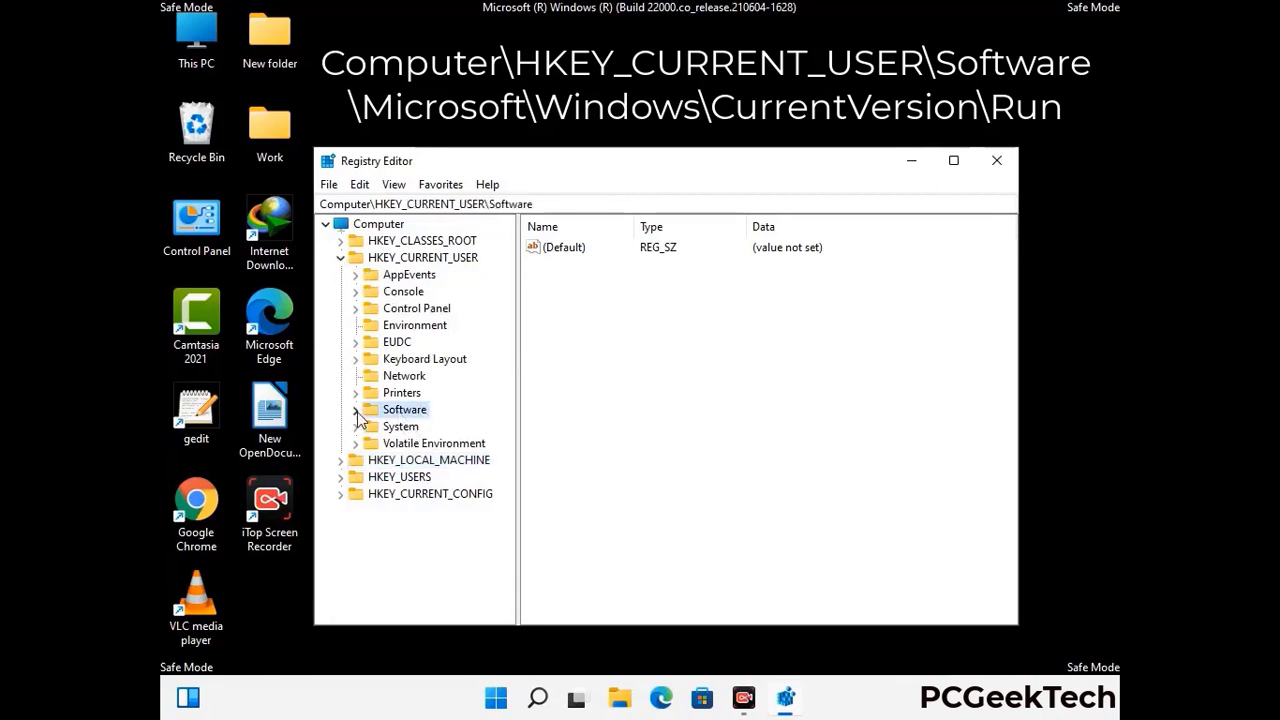
click(354, 410)
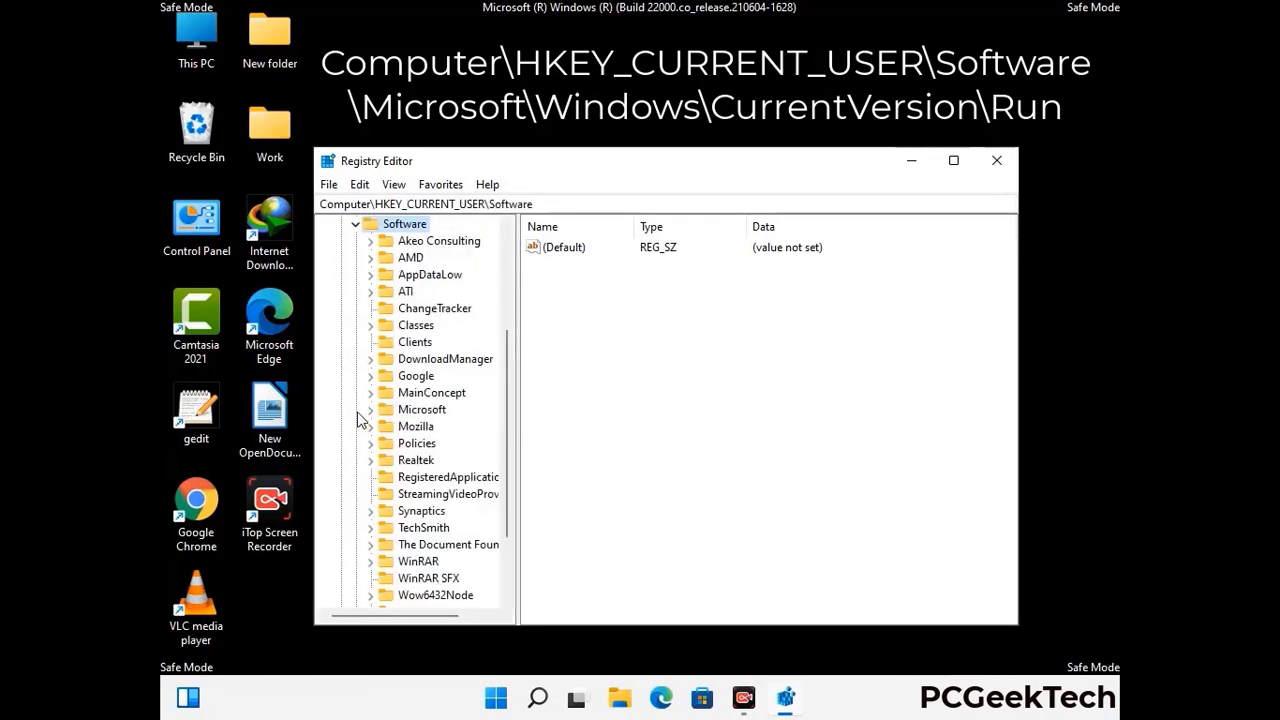
double_click(417, 411)
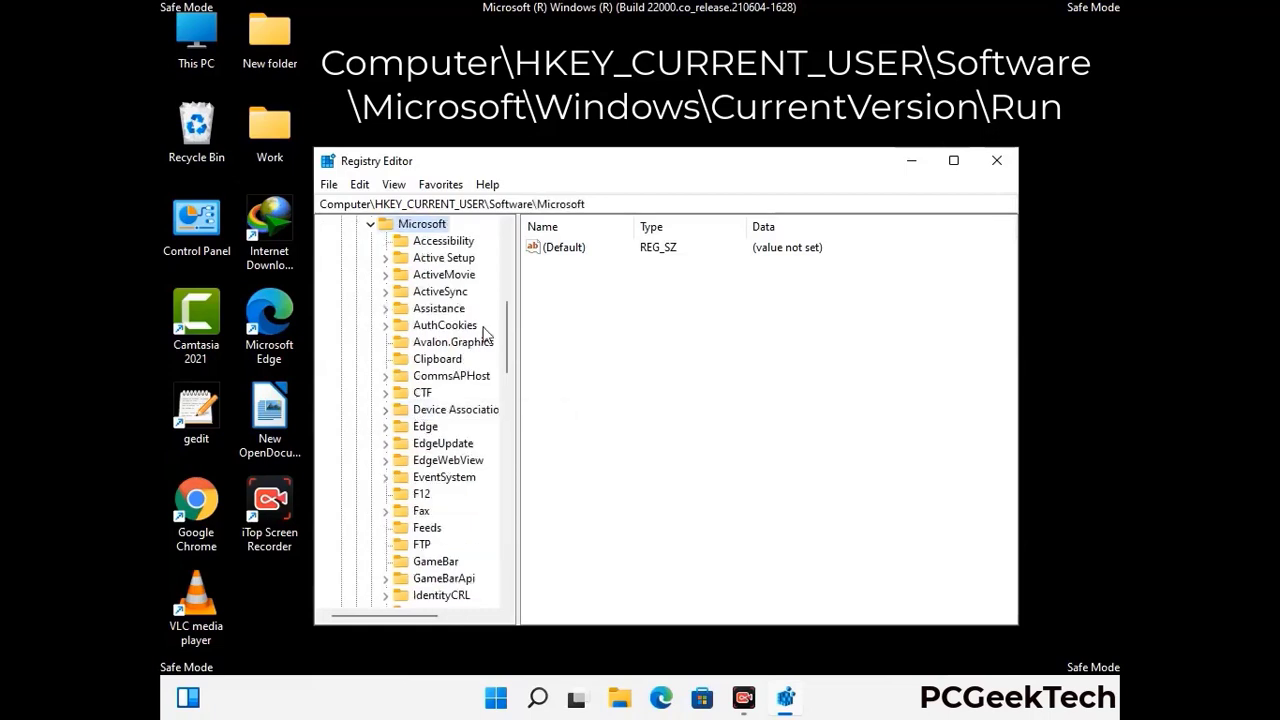
- Drill into Windows > CurrentVersion and select the Run key to list startup values
scroll(463, 437, down, 2)
scroll(463, 437, down, 2)
scroll(463, 437, down, 1)
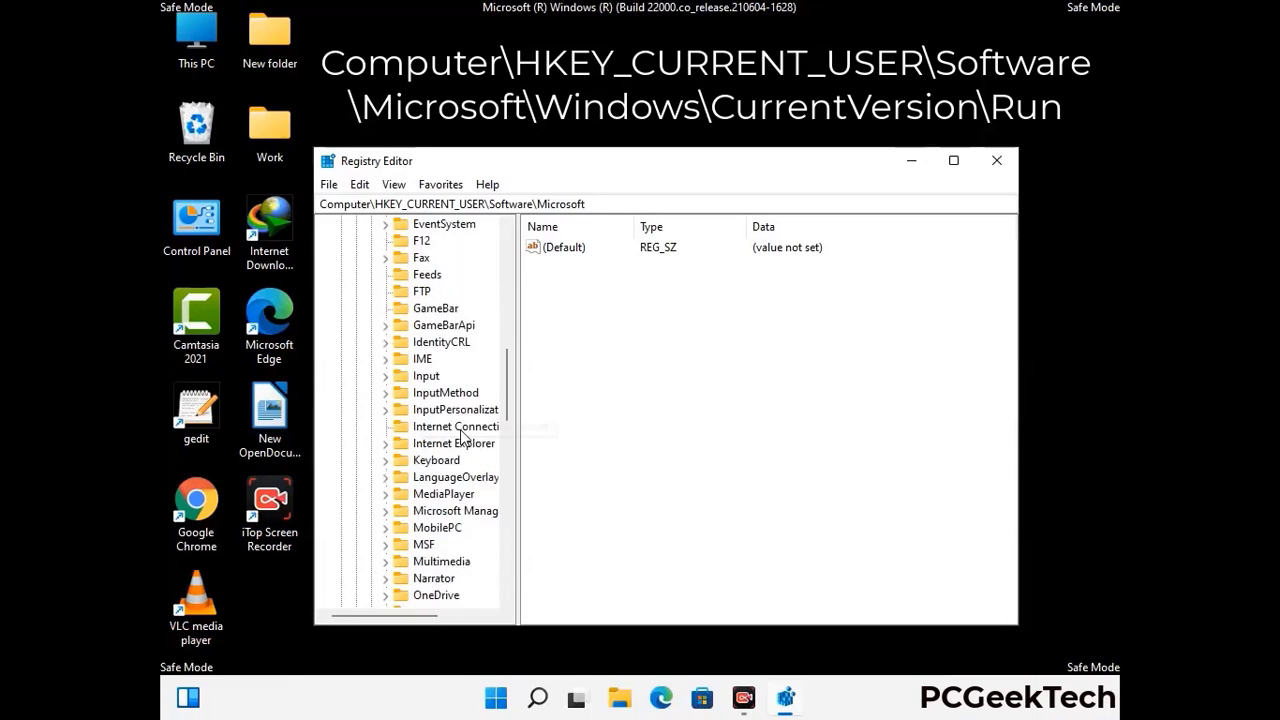
scroll(463, 437, down, 2)
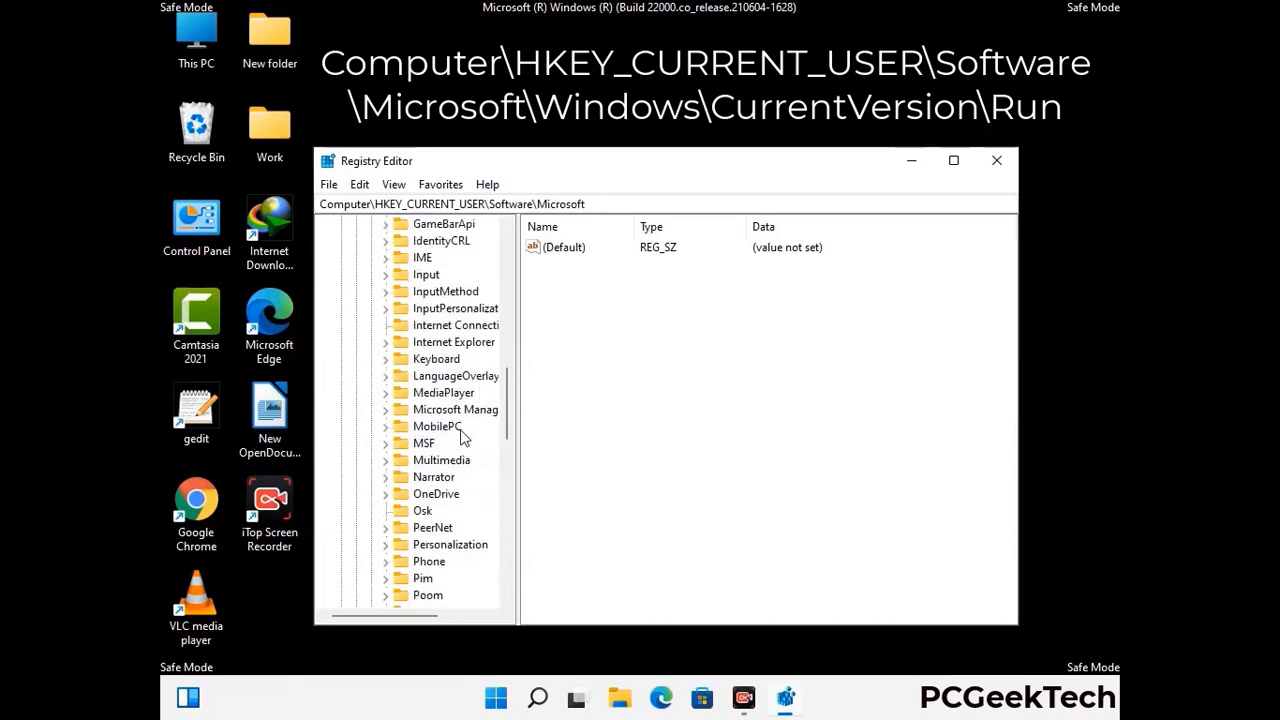
scroll(463, 437, down, 7)
scroll(463, 437, down, 3)
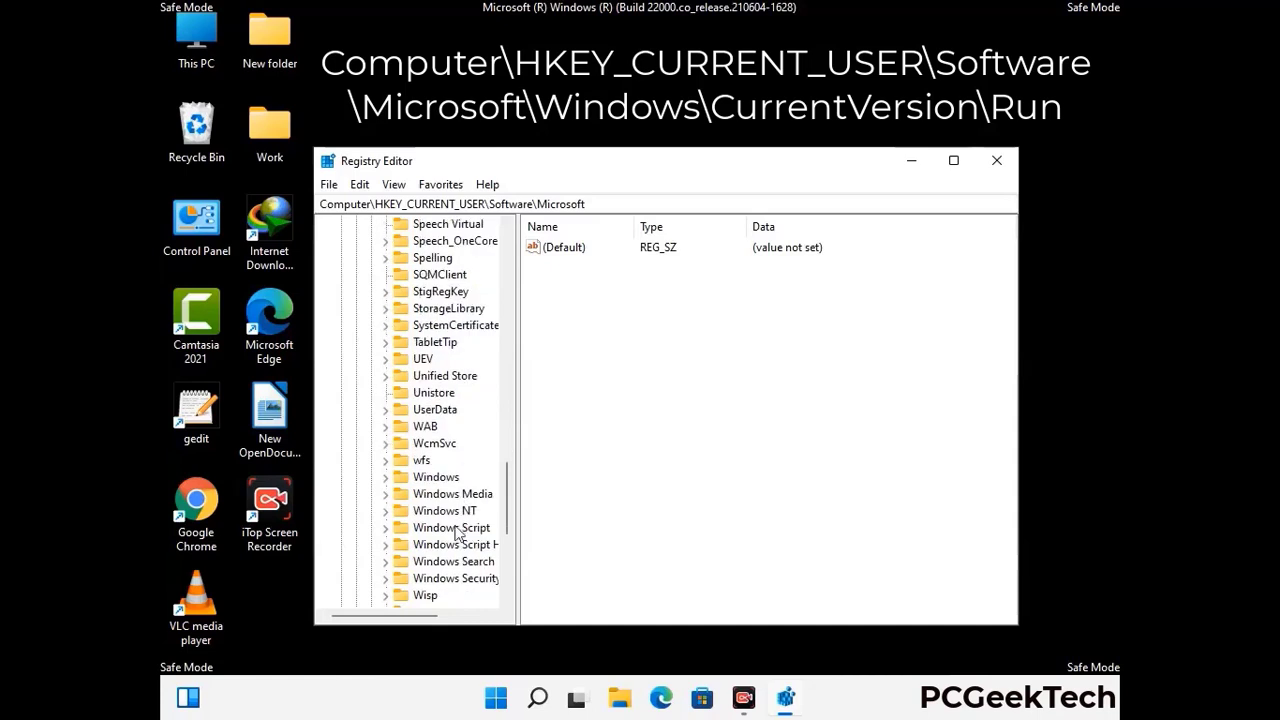
double_click(450, 480)
scroll(464, 470, down, 1)
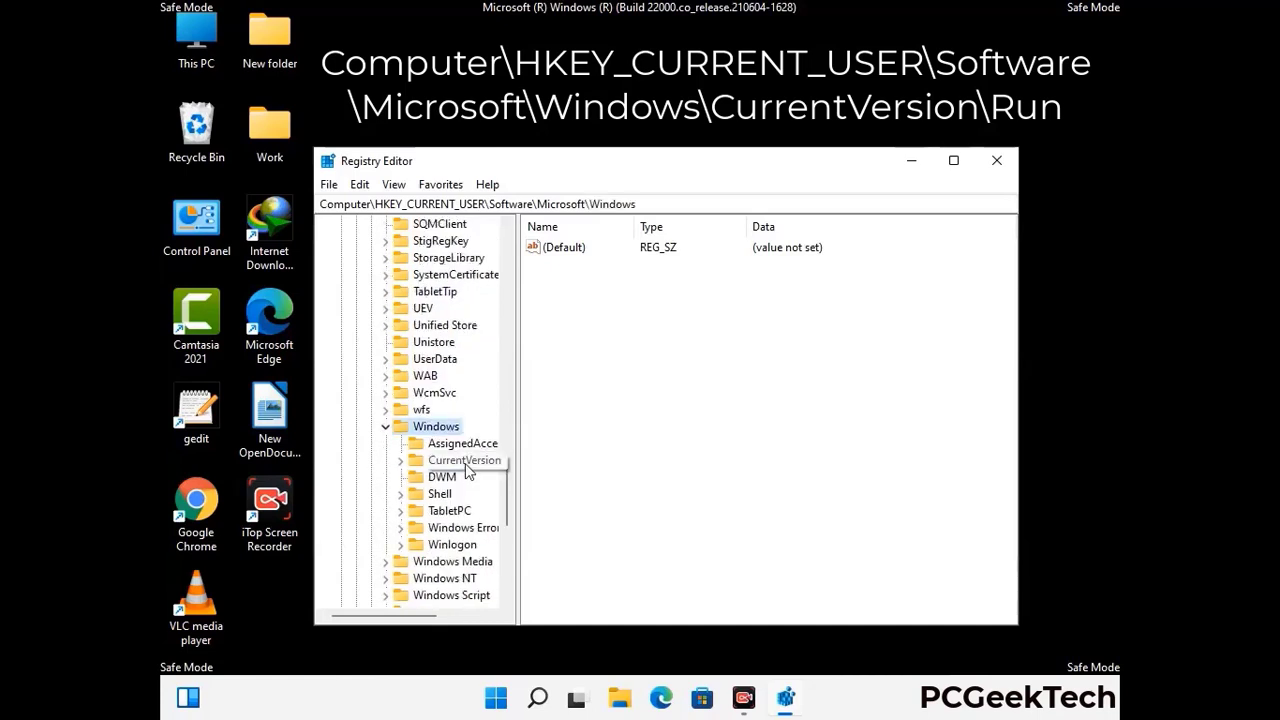
double_click(464, 461)
scroll(460, 440, down, 5)
scroll(460, 435, down, 4)
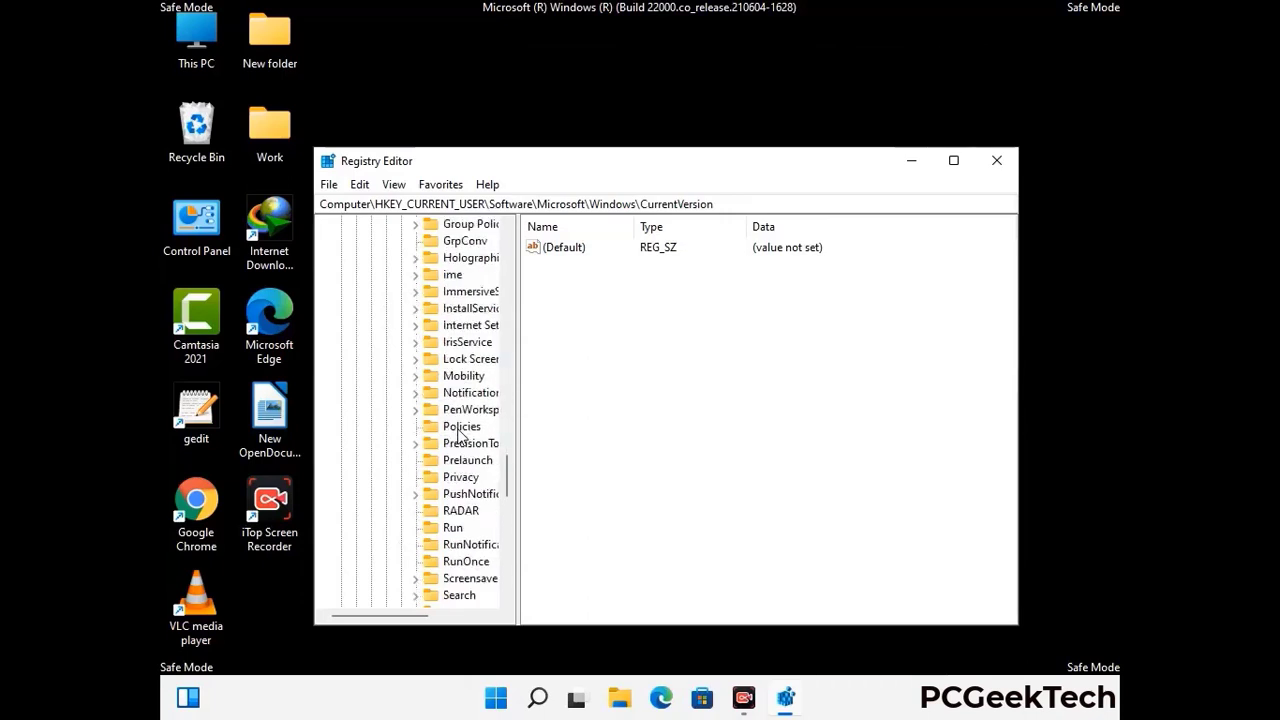
scroll(460, 435, down, 1)
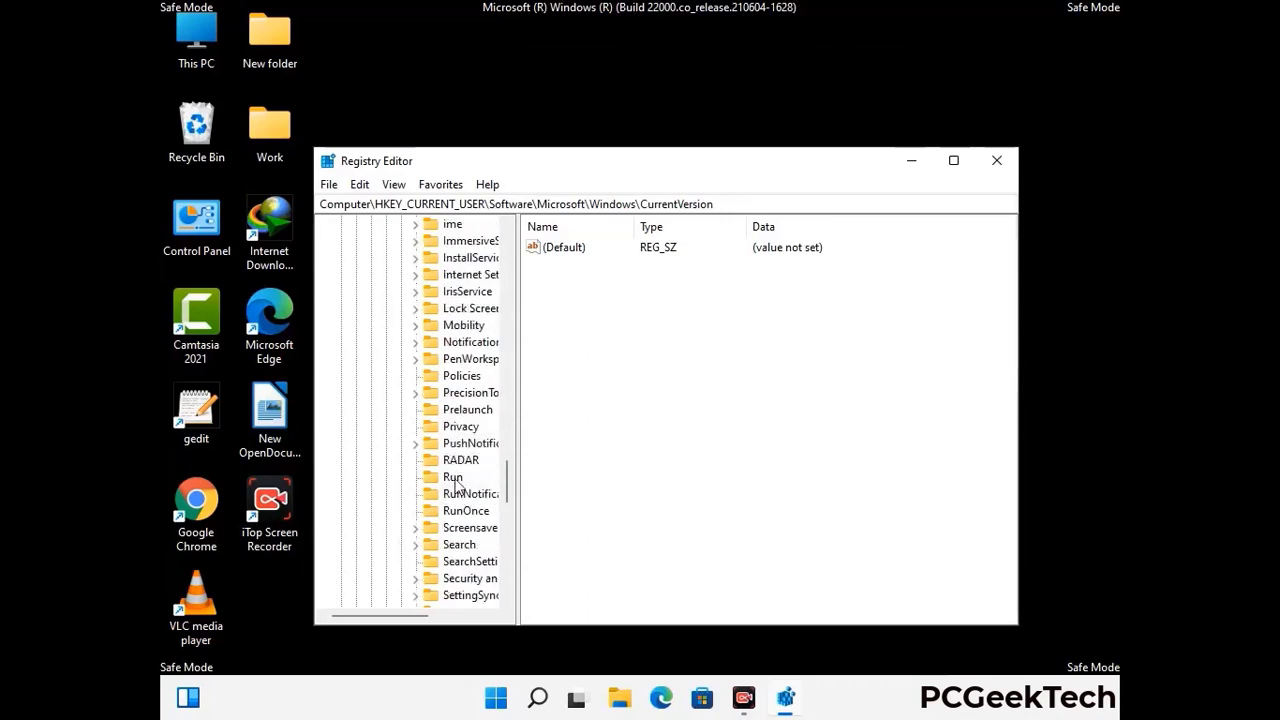
click(453, 478)
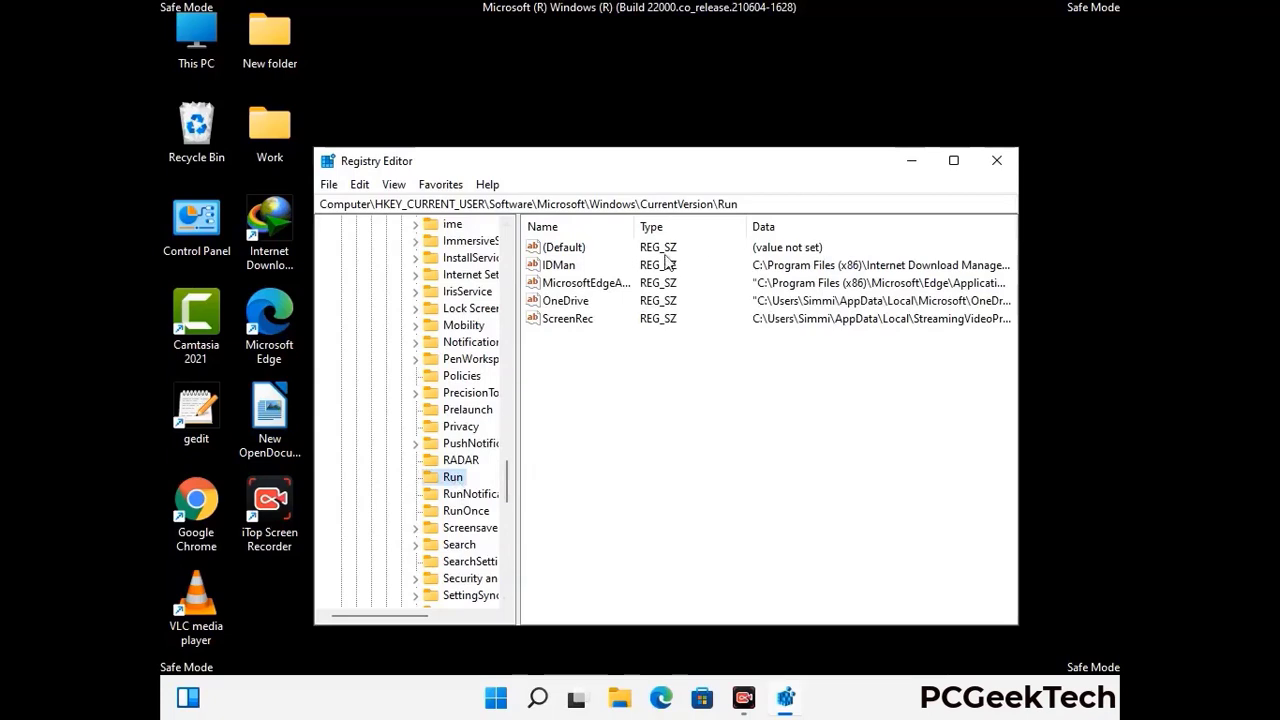
- Delete the ScreenRec value from the Run key, leaving Default, IDMan, MicrosoftEdge and OneDrive
click(566, 320)
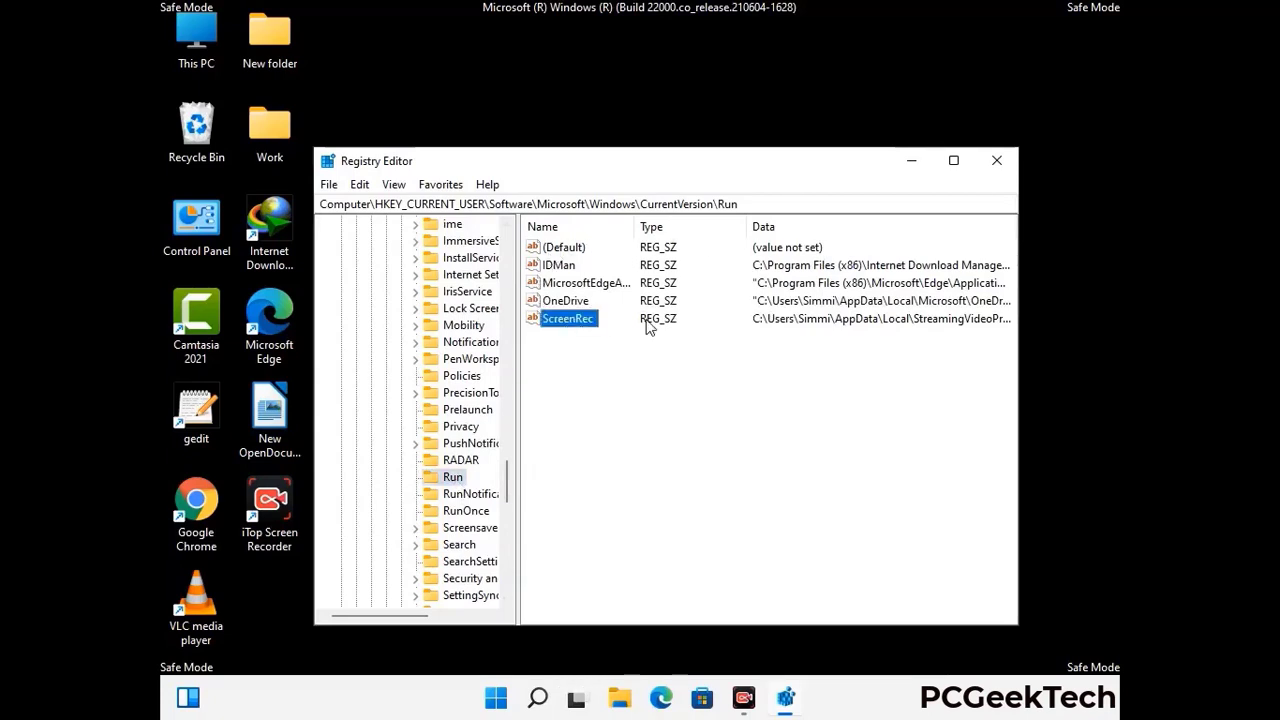
click(580, 322)
right_click(577, 322)
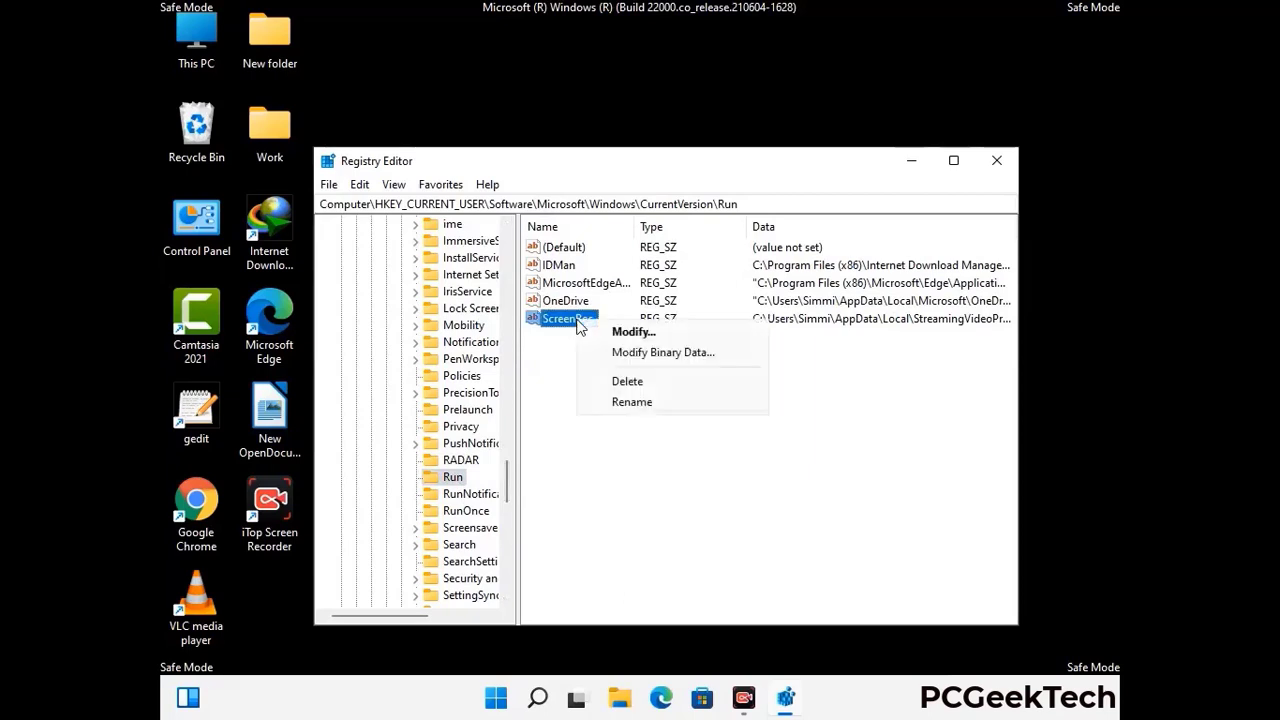
click(613, 380)
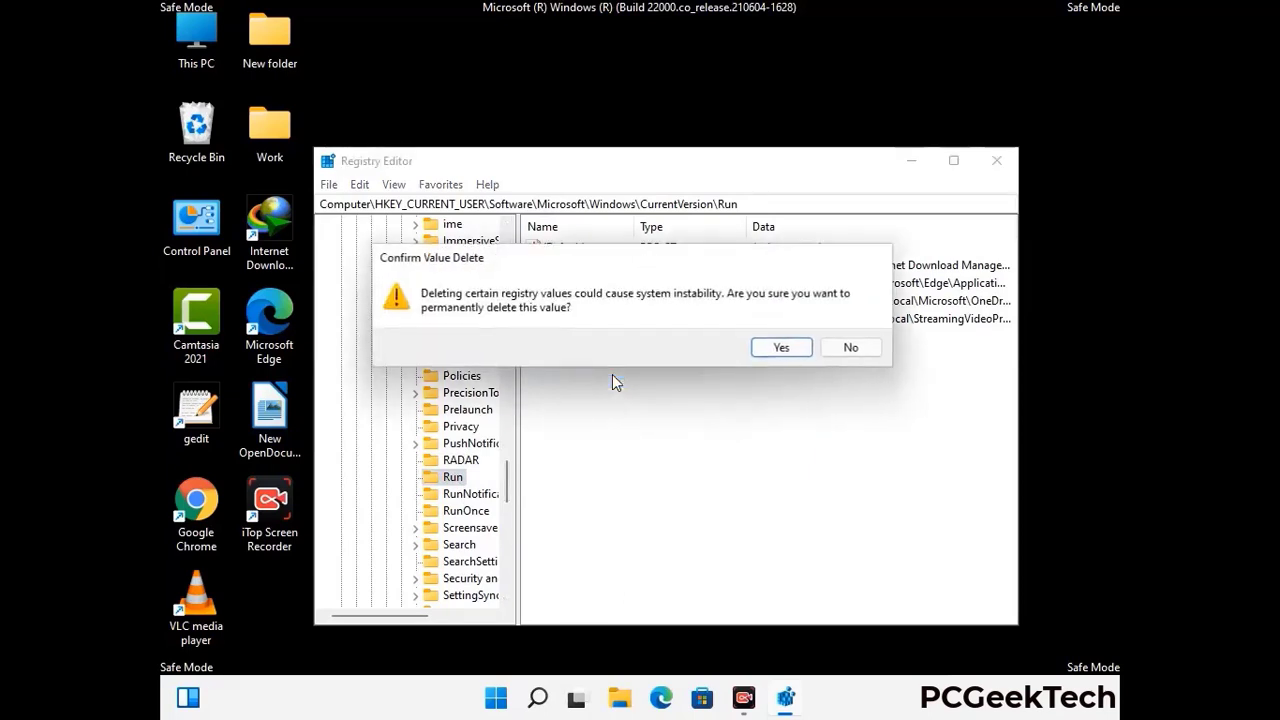
click(782, 348)
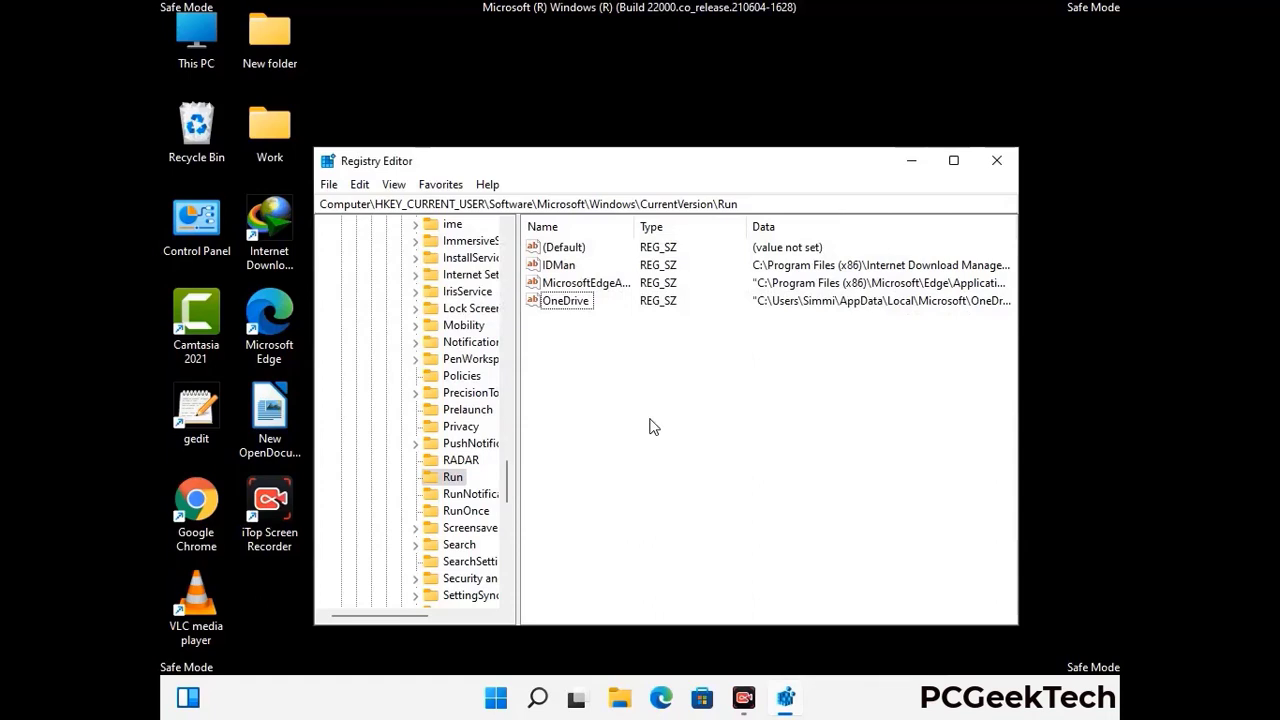
- Search the registry for 'Virus Nam', cancel the search, and close Registry Editor
key(ctrl+f)
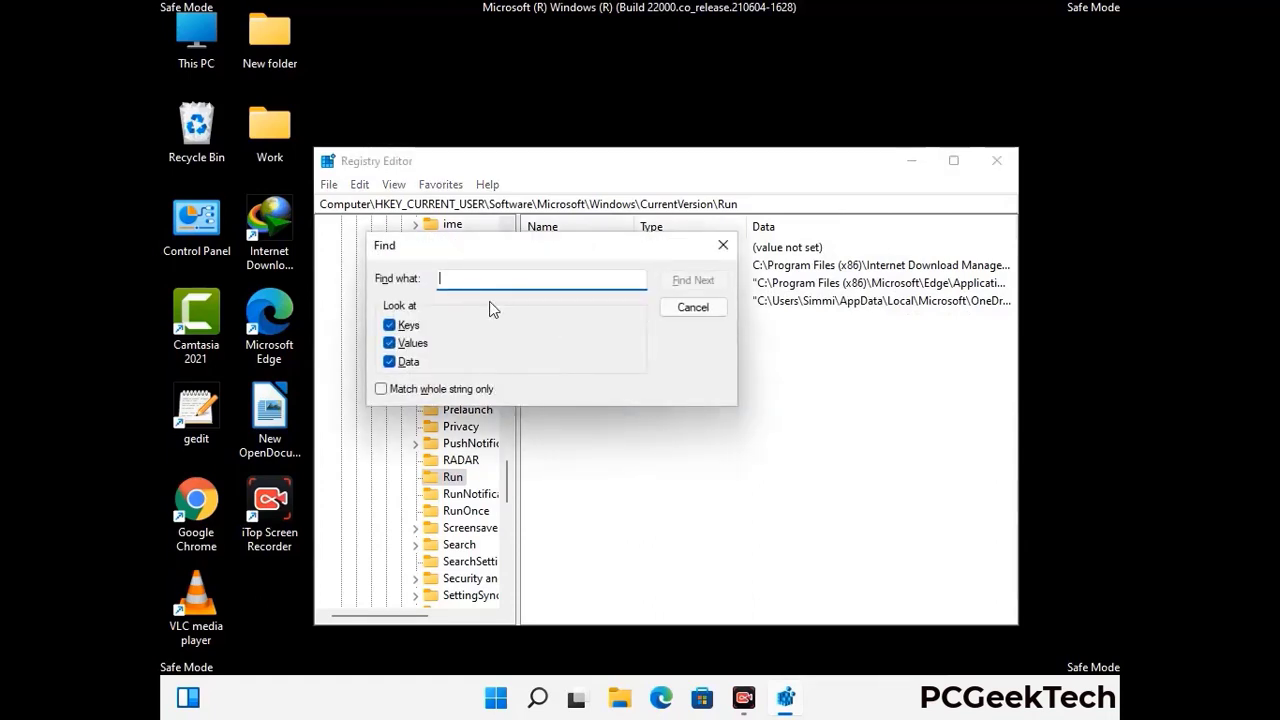
text(Virus Name)
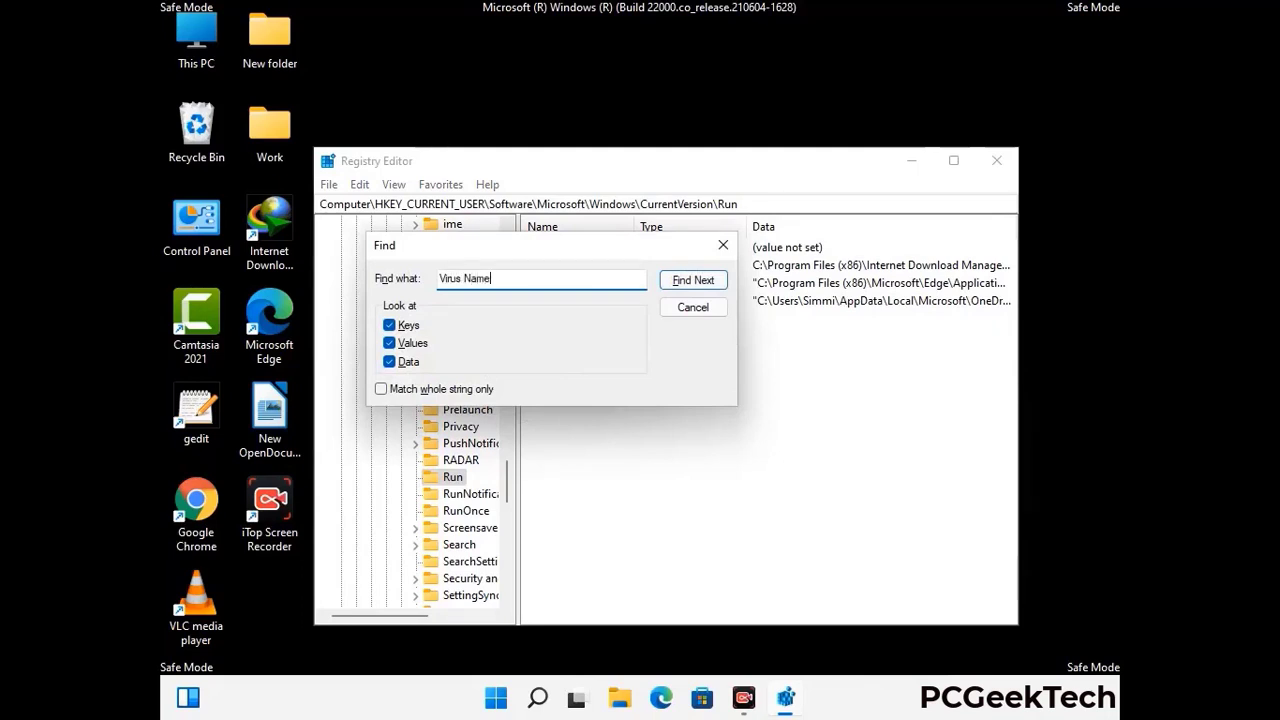
click(678, 284)
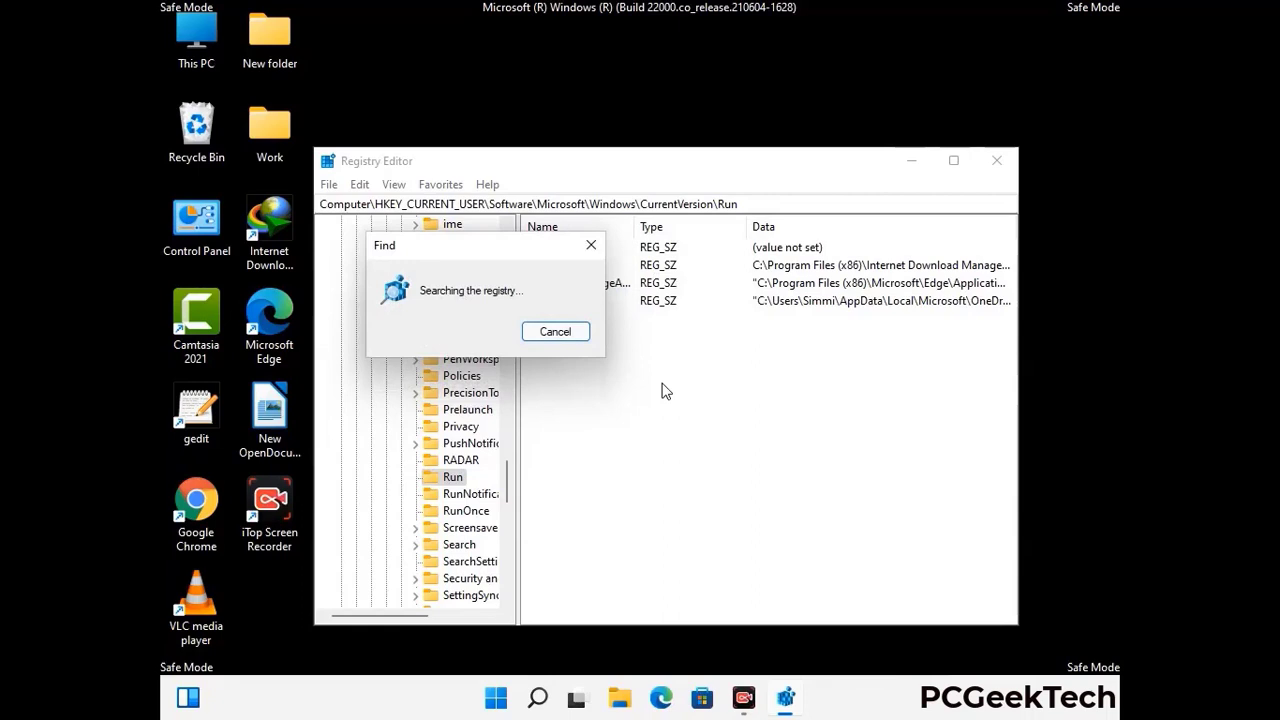
click(600, 247)
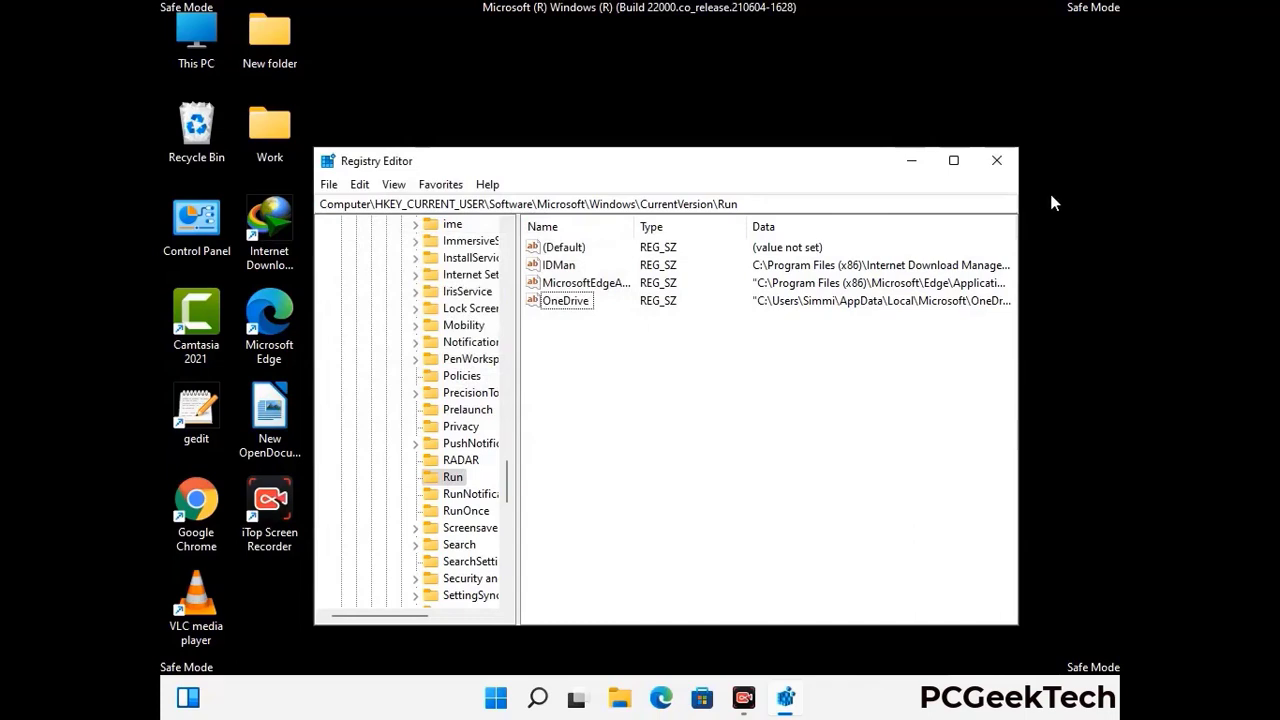
click(998, 162)
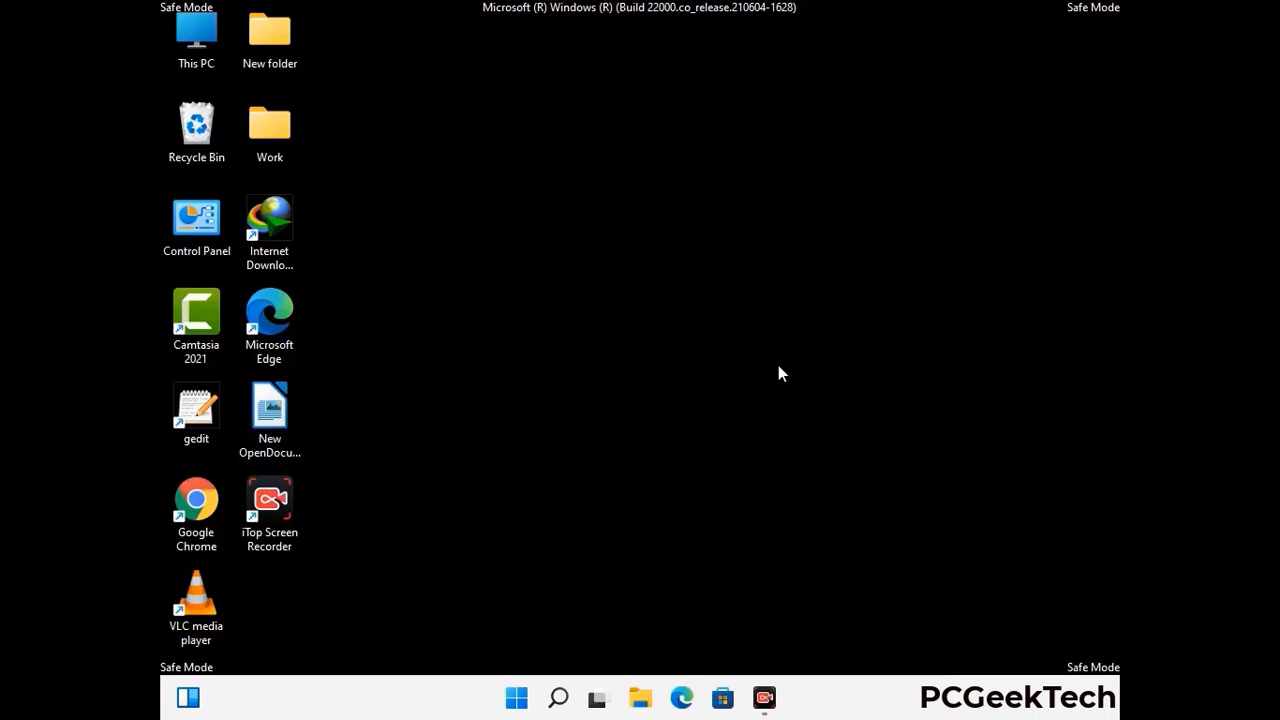
- Launch msconfig and clear the Safe boot option on the Windows 11 boot entry
key(super+r)
drag(371, 466, 656, 198)
text(ms)
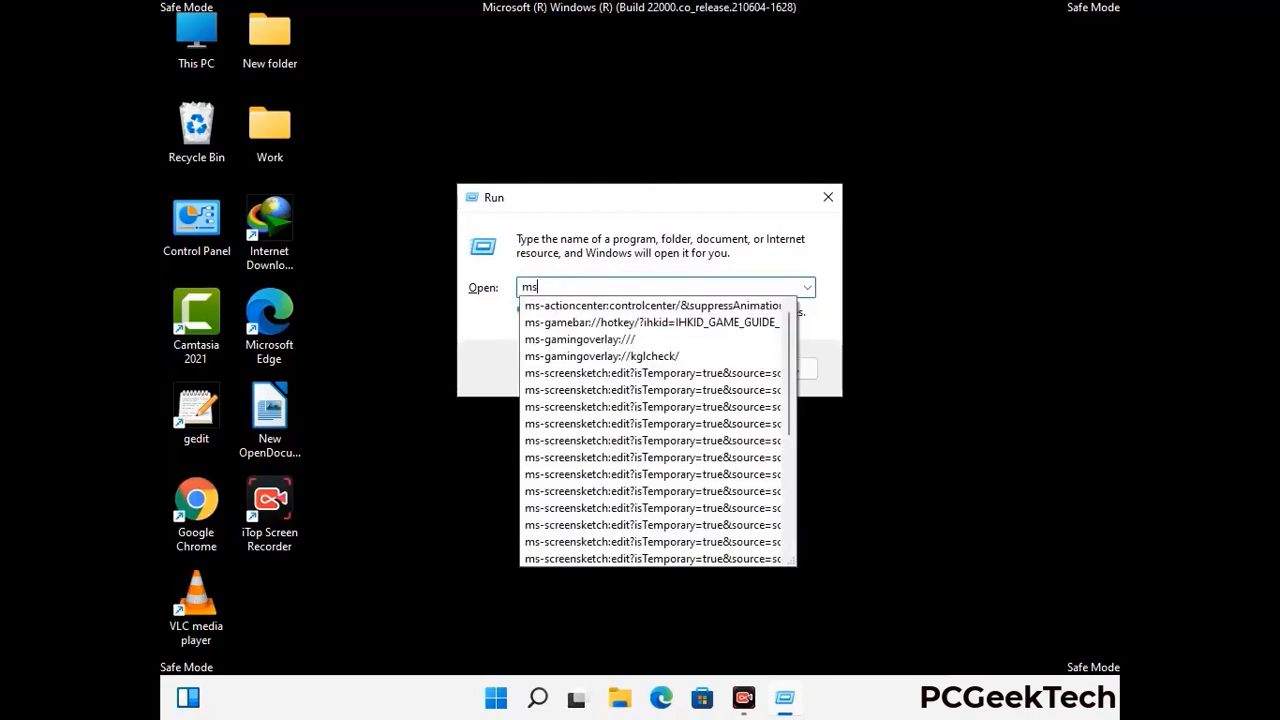
text(config)
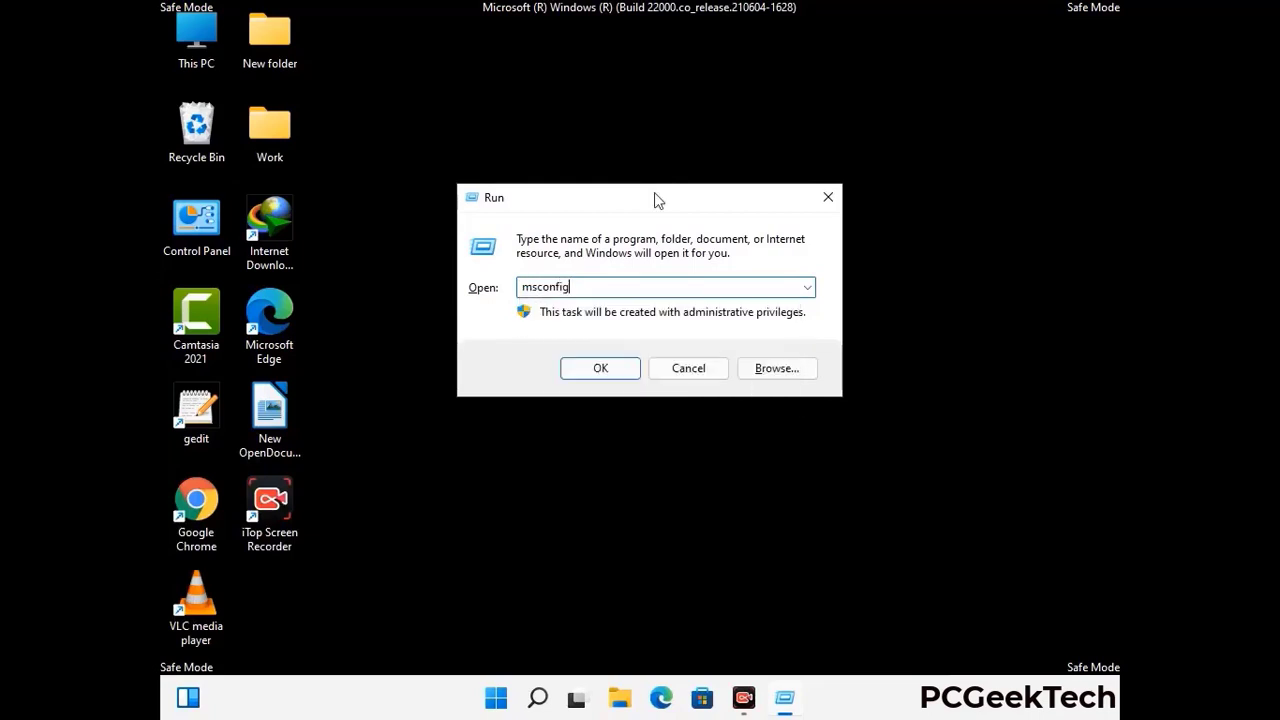
click(592, 367)
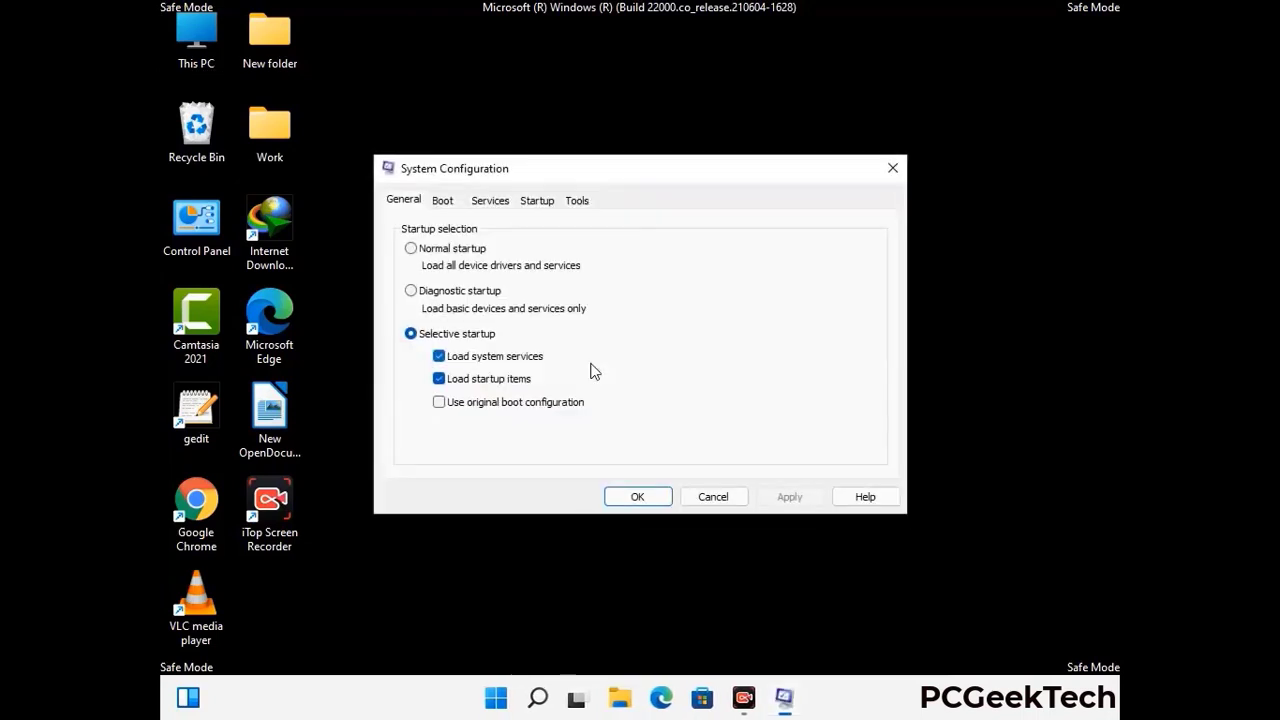
click(442, 200)
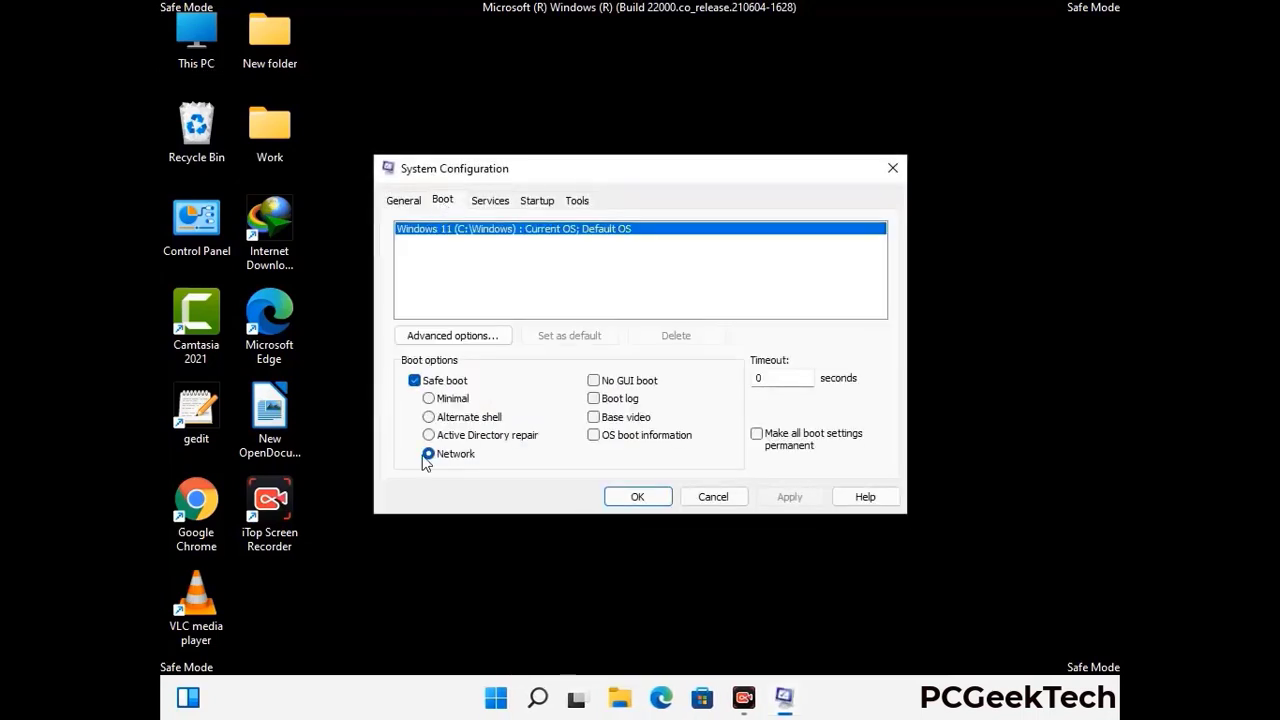
click(414, 381)
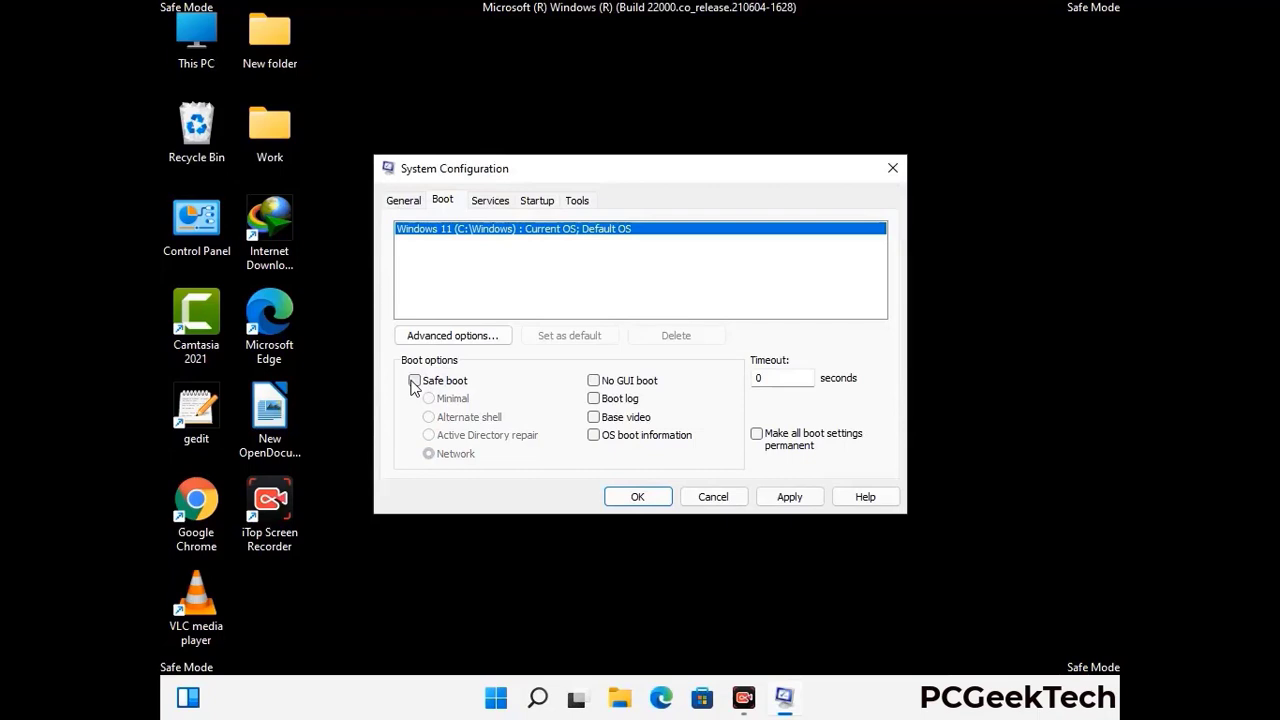